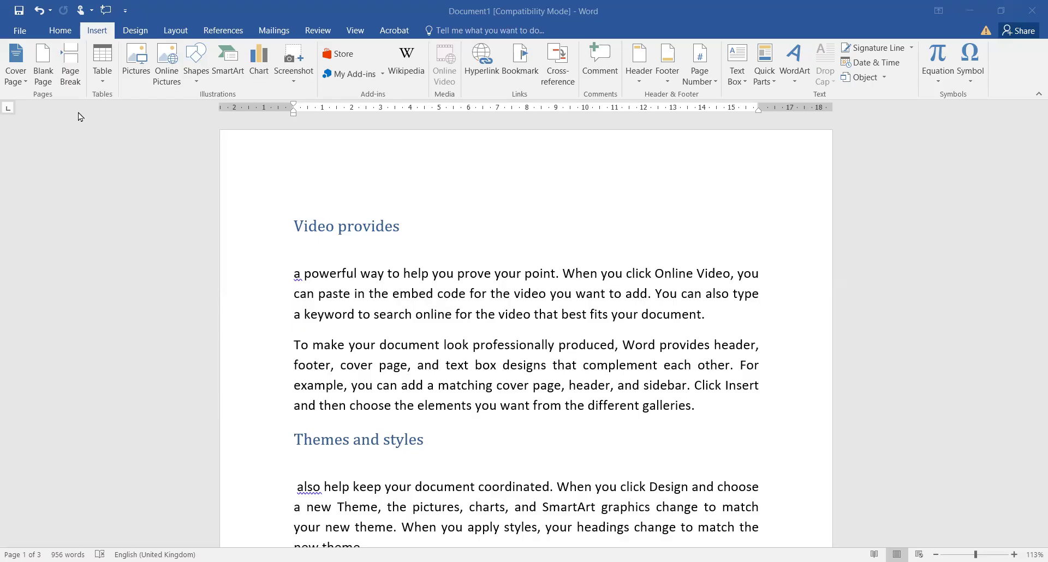
left_click(60, 32)
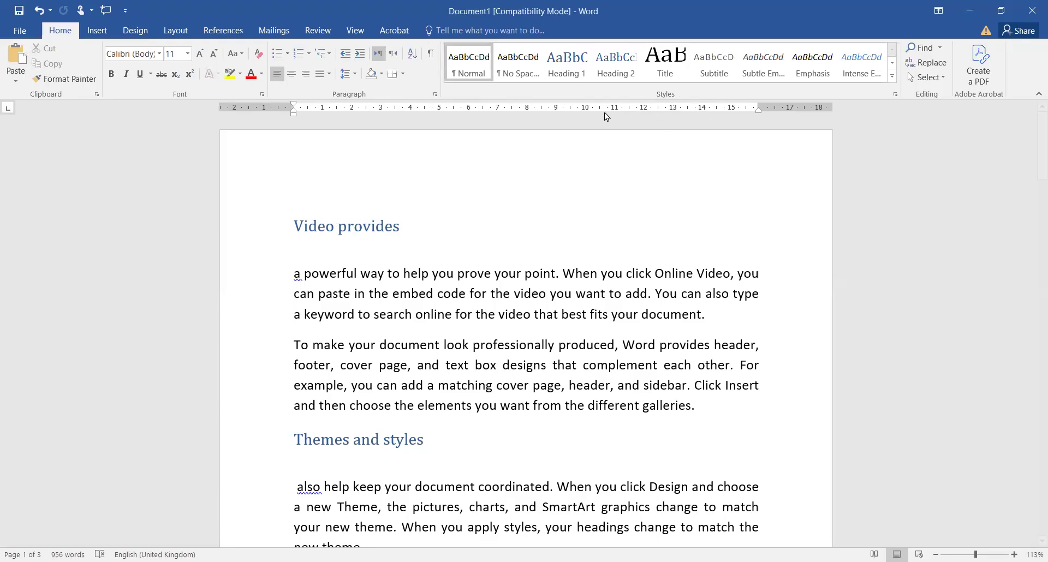
left_click(101, 30)
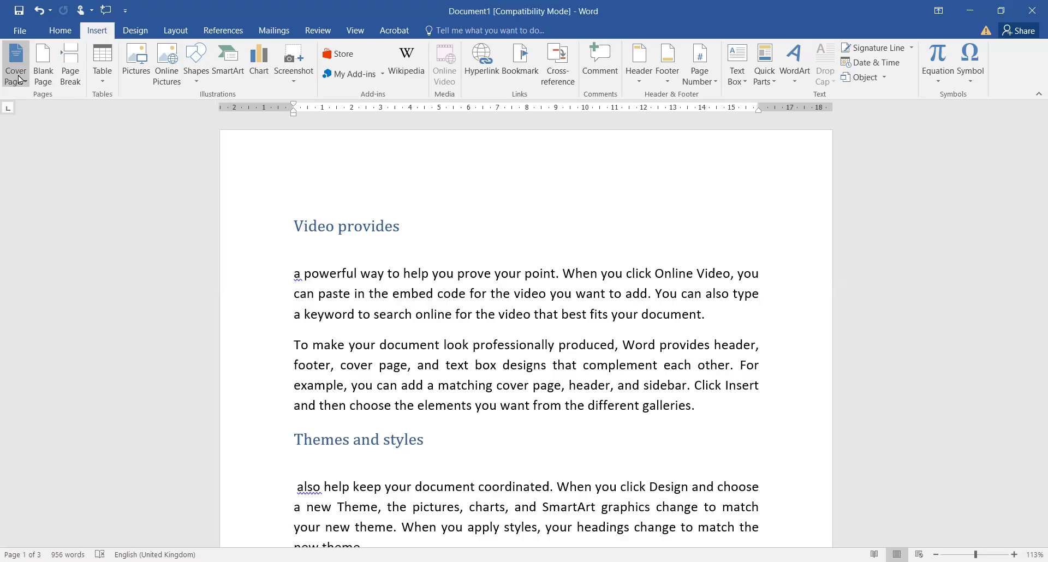
Browse the built-in cover page designs from Austin through to Whisp and return to the start of the gallery.
left_click(18, 76)
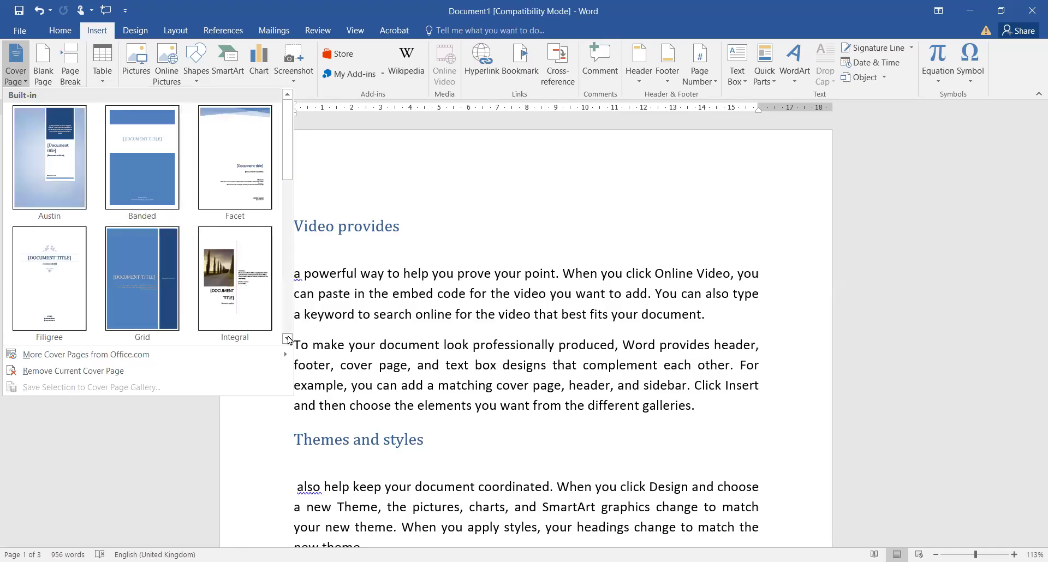
left_click(288, 339)
left_click(288, 338)
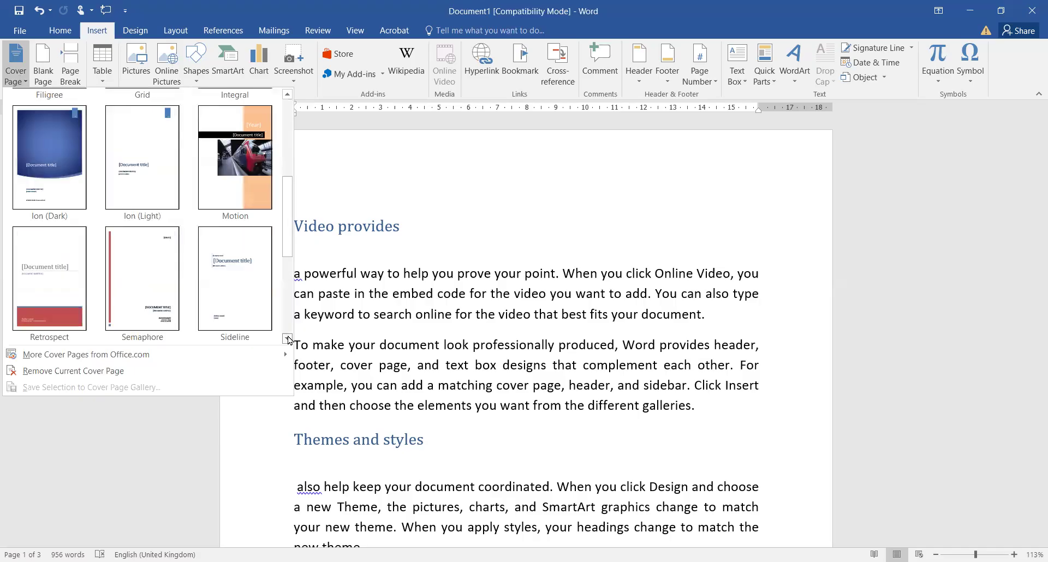
left_click(287, 338)
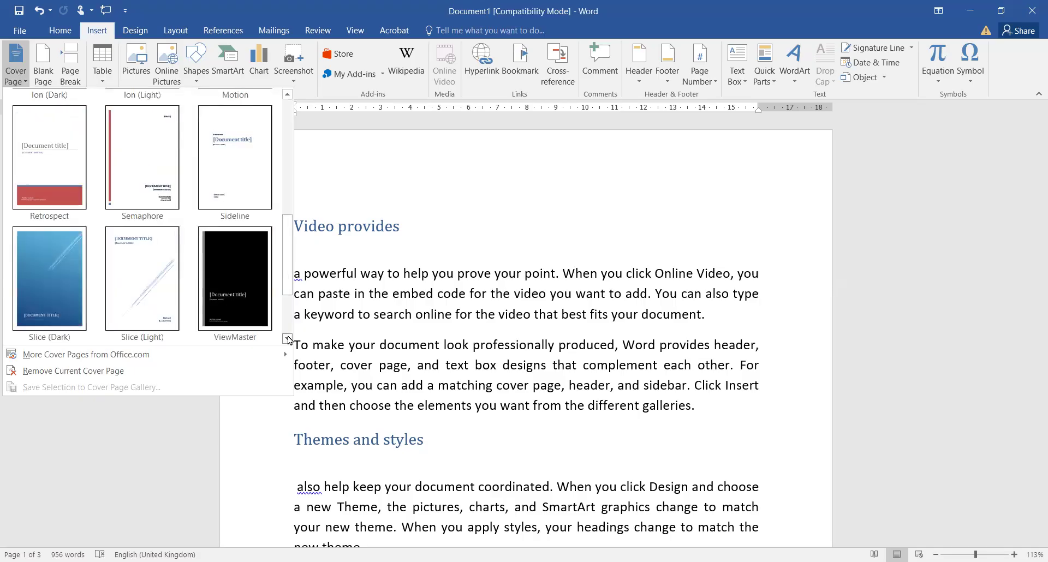
left_click(288, 338)
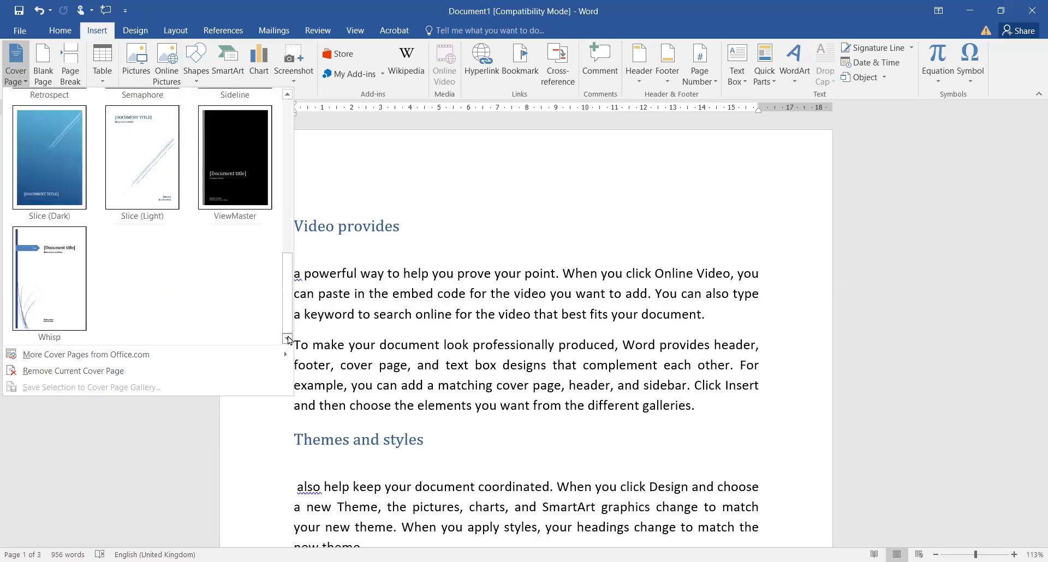
left_click(289, 243)
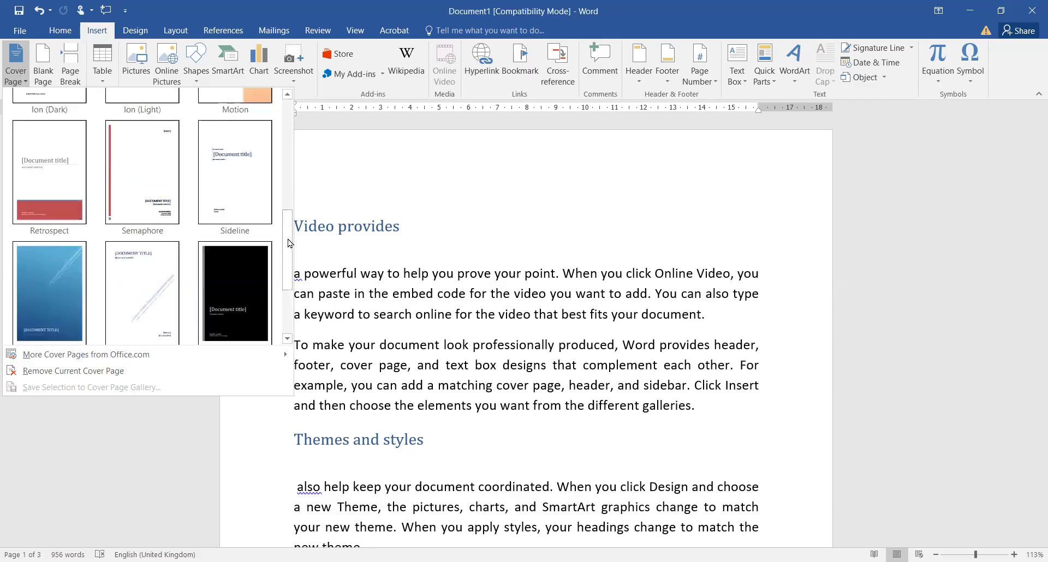
left_click(288, 186)
left_click(288, 158)
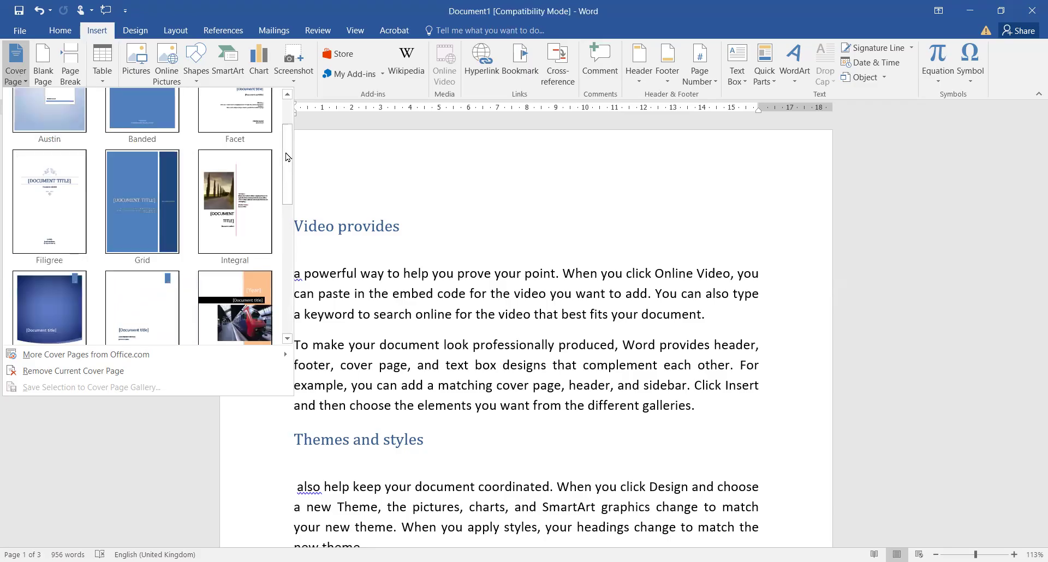
left_click(289, 119)
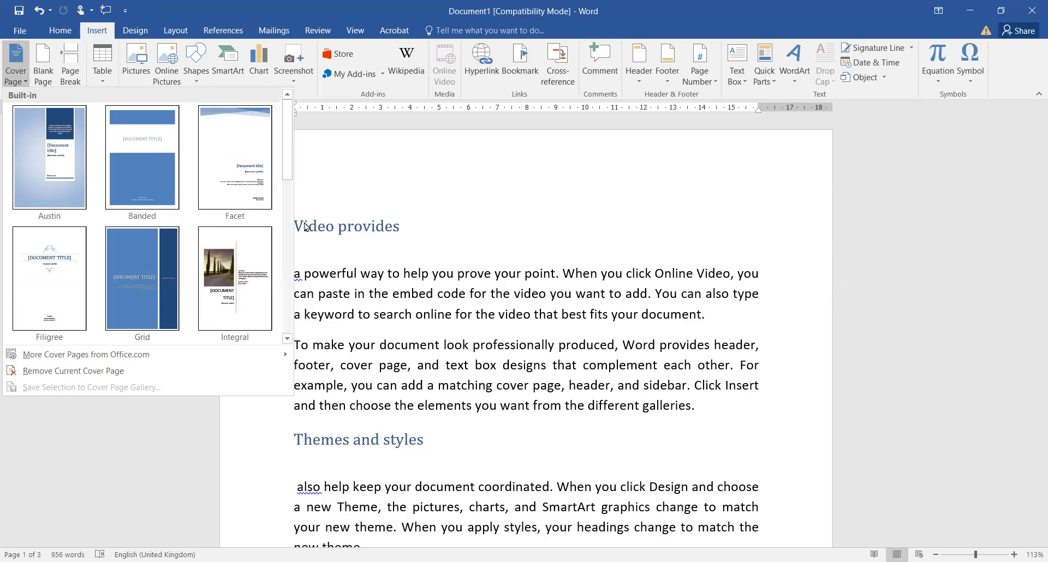
Insert the built-in Filigree cover page at the front of the document.
scroll(290, 229, "down", 1)
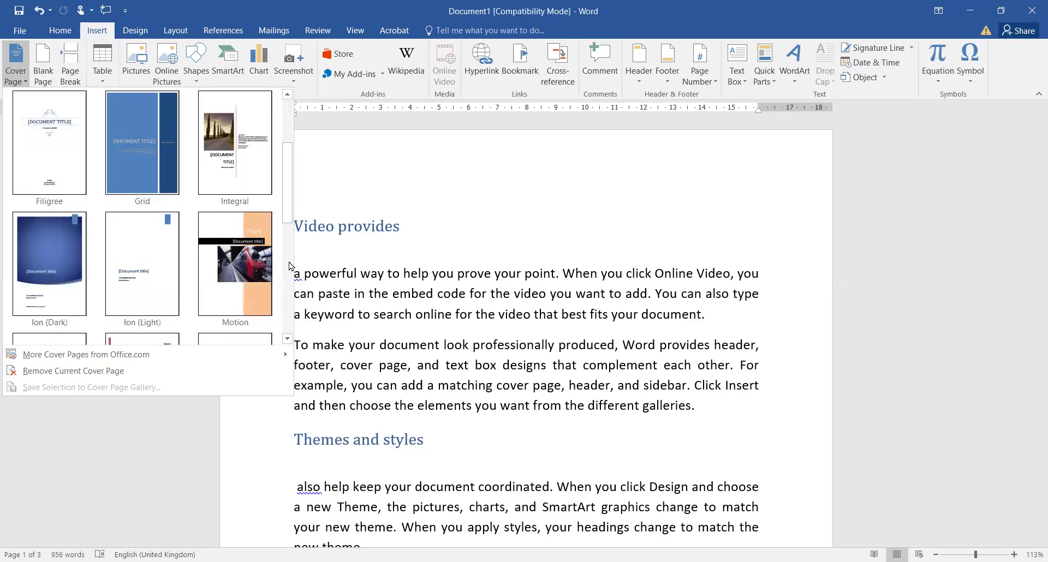
scroll(290, 261, "down", 1)
scroll(290, 296, "down", 1)
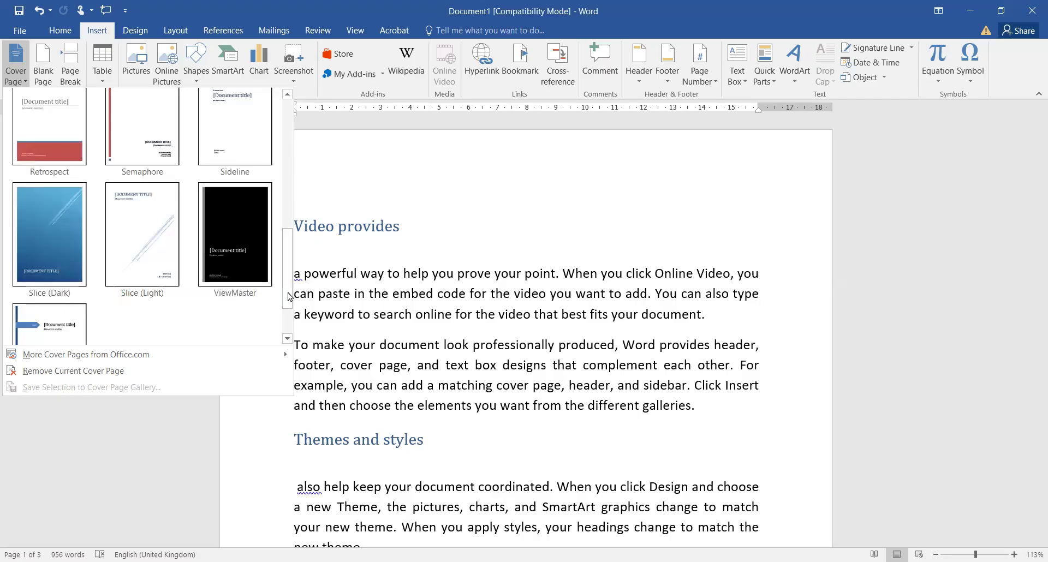
scroll(290, 327, "down", 1)
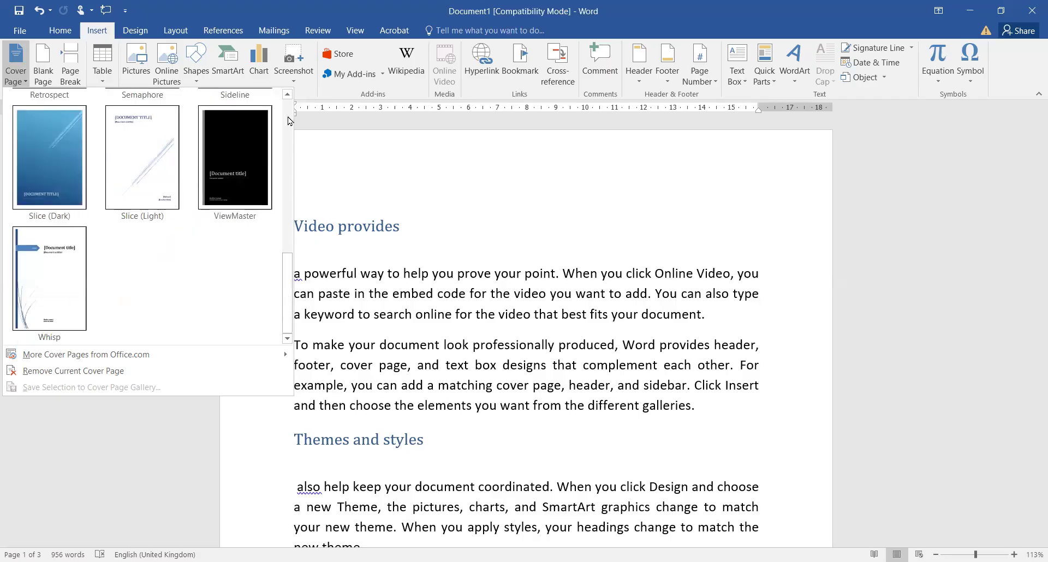
scroll(287, 122, "up", 4)
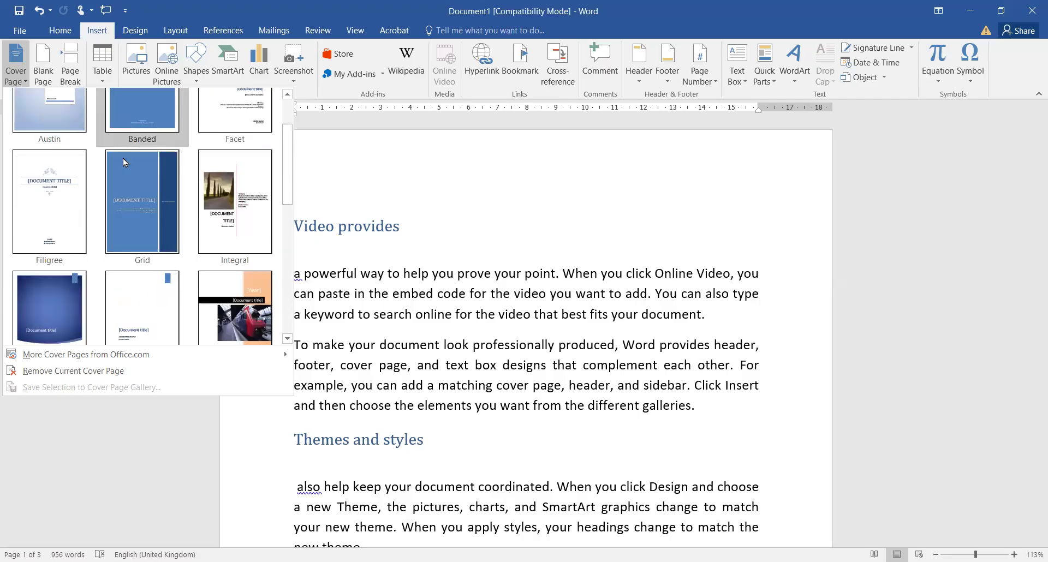
left_click(77, 217)
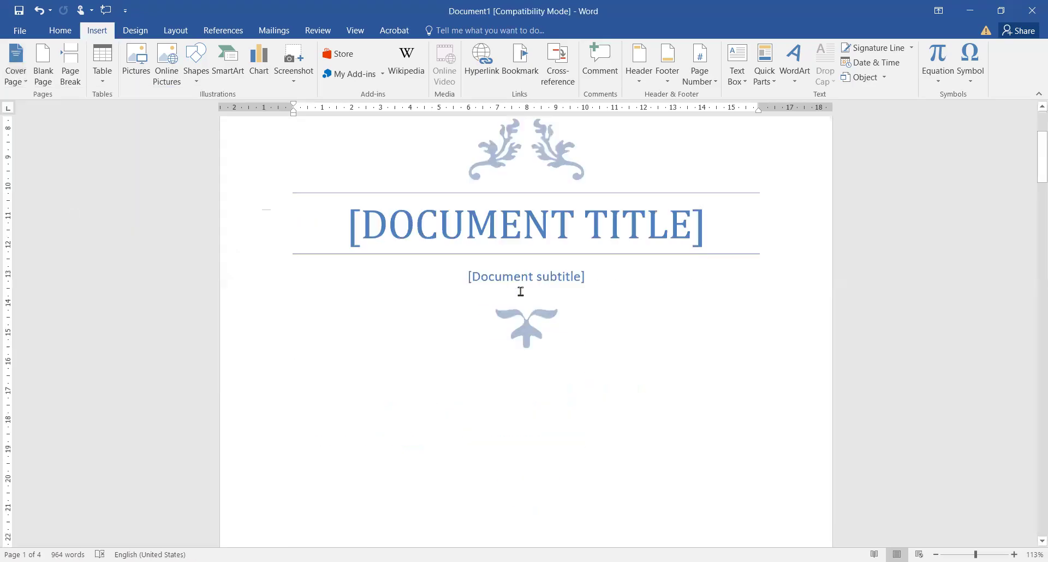
Examine the inserted cover page's title, subtitle, date and company placeholders and where the body text follows it.
scroll(520, 291, "up", 10)
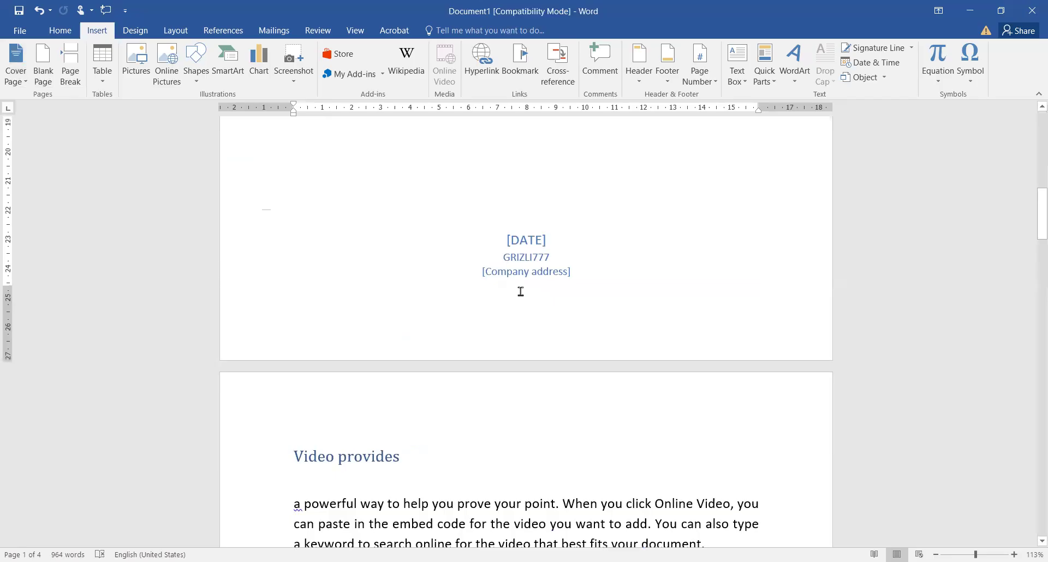
scroll(520, 293, "up", 3)
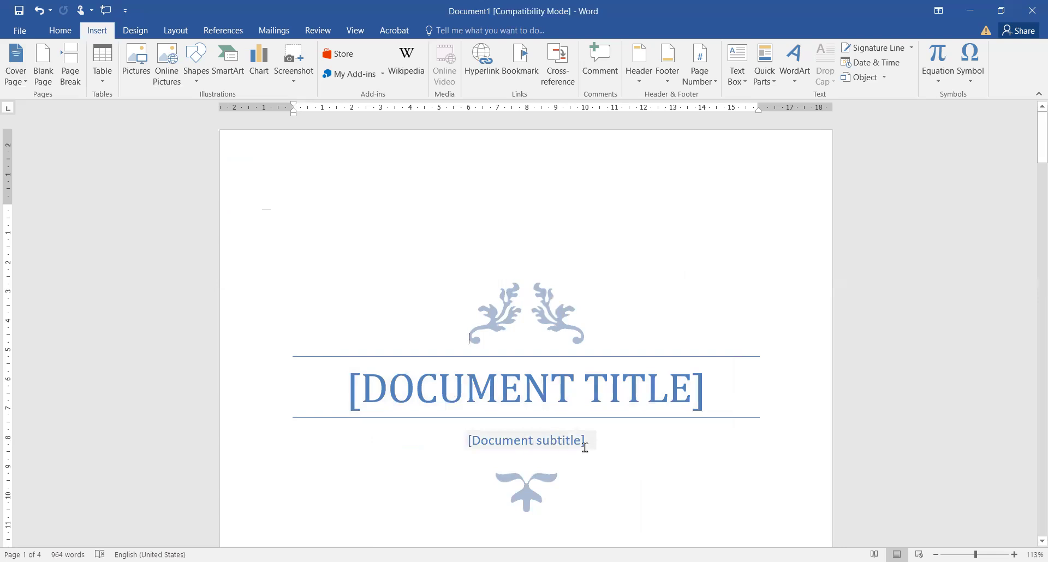
scroll(584, 448, "down", 10)
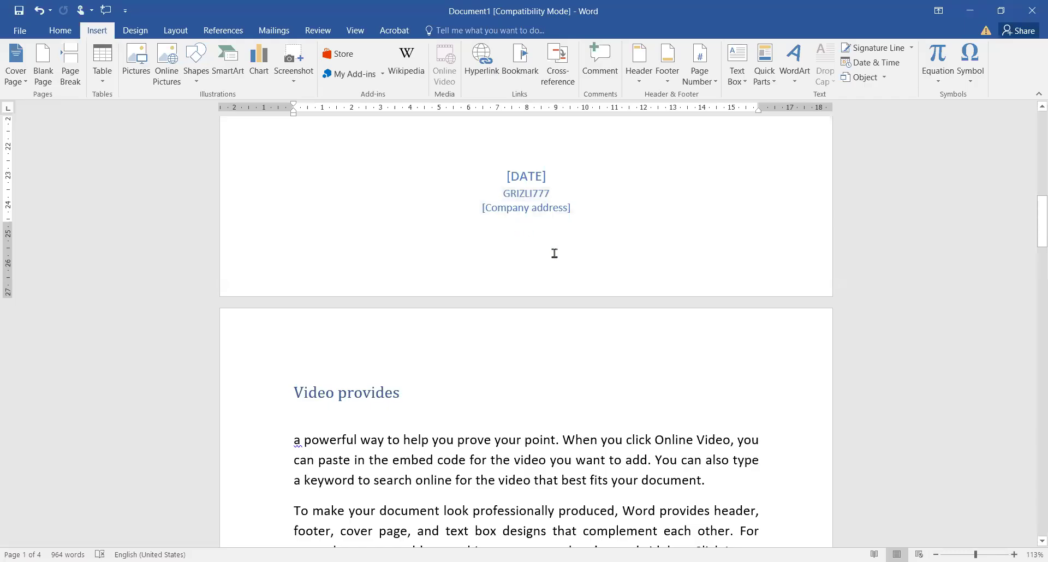
scroll(554, 253, "up", 10)
scroll(556, 255, "down", 5)
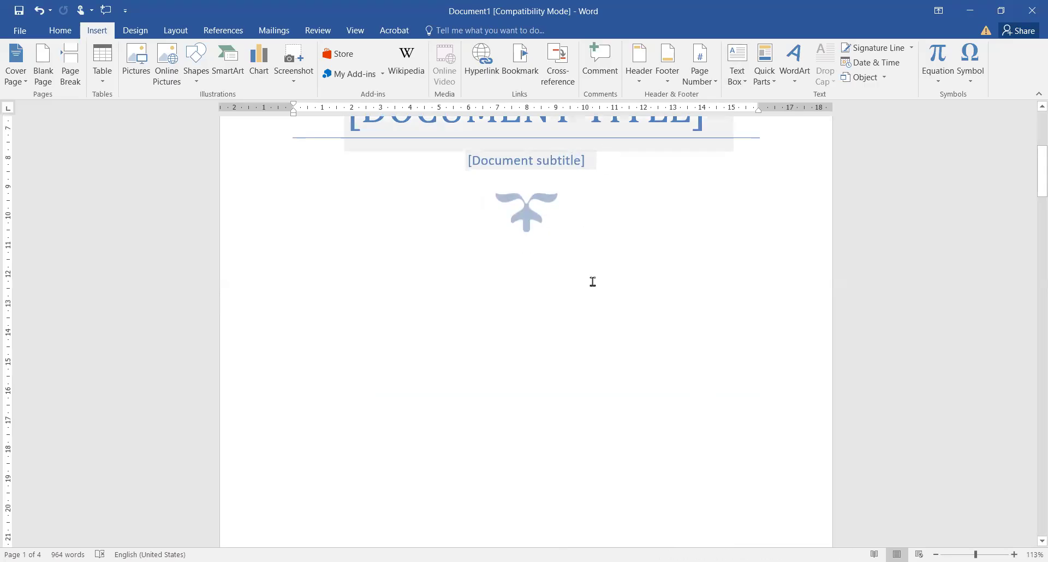
scroll(616, 296, "down", 5)
scroll(616, 296, "down", 5)
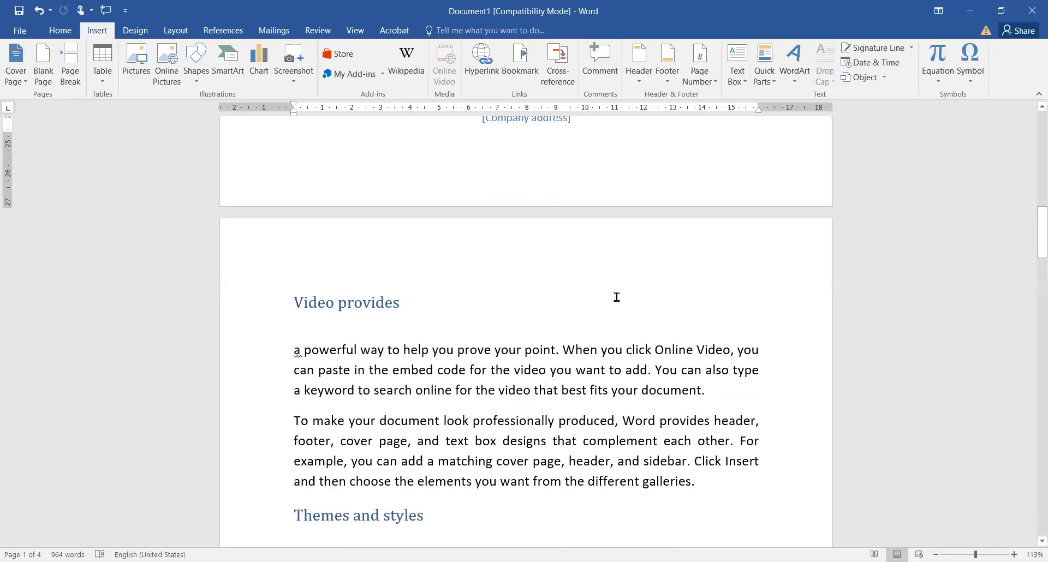
scroll(703, 146, "up", 12)
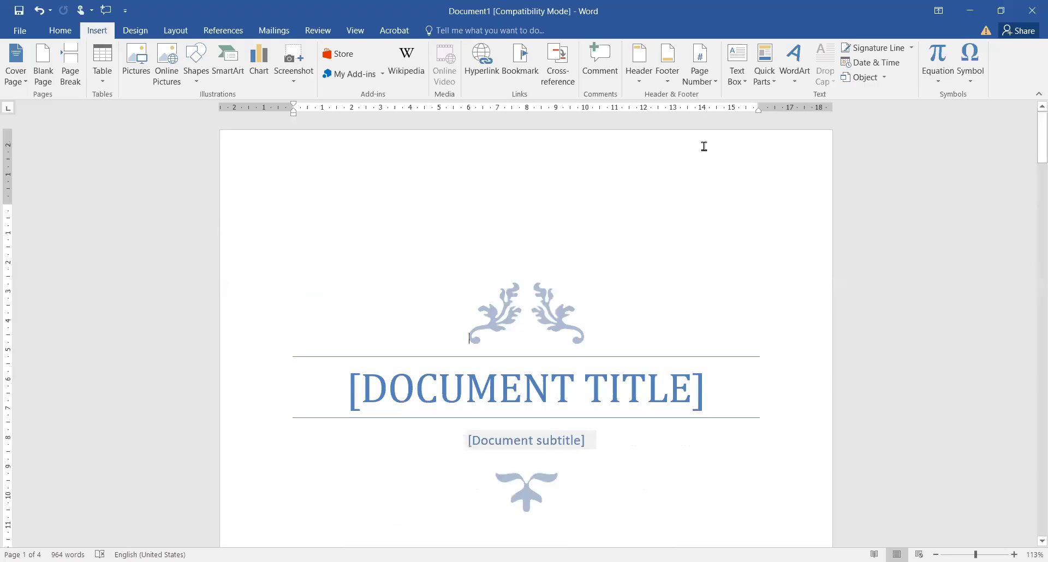
scroll(703, 146, "down", 12)
Look through the cover page gallery once more to its last design and close it without choosing one.
left_click(18, 86)
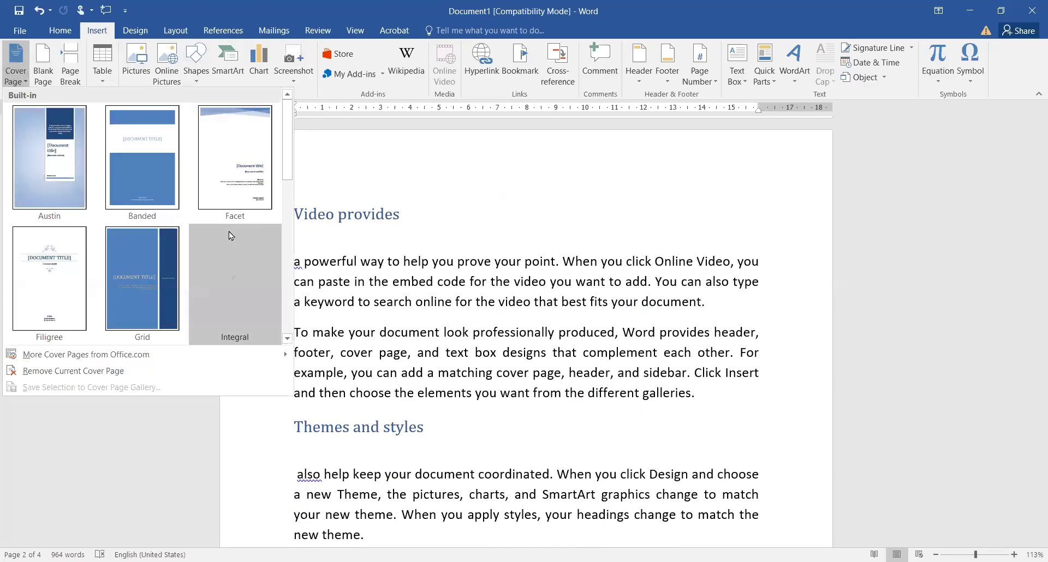
left_click(287, 338)
left_click(287, 338)
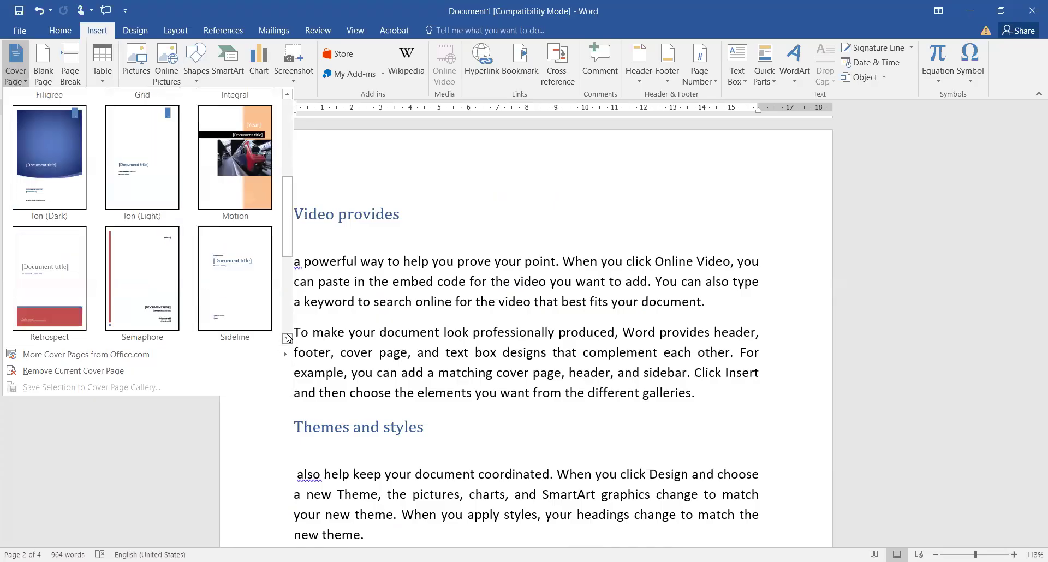
left_click(287, 338)
left_click(286, 338)
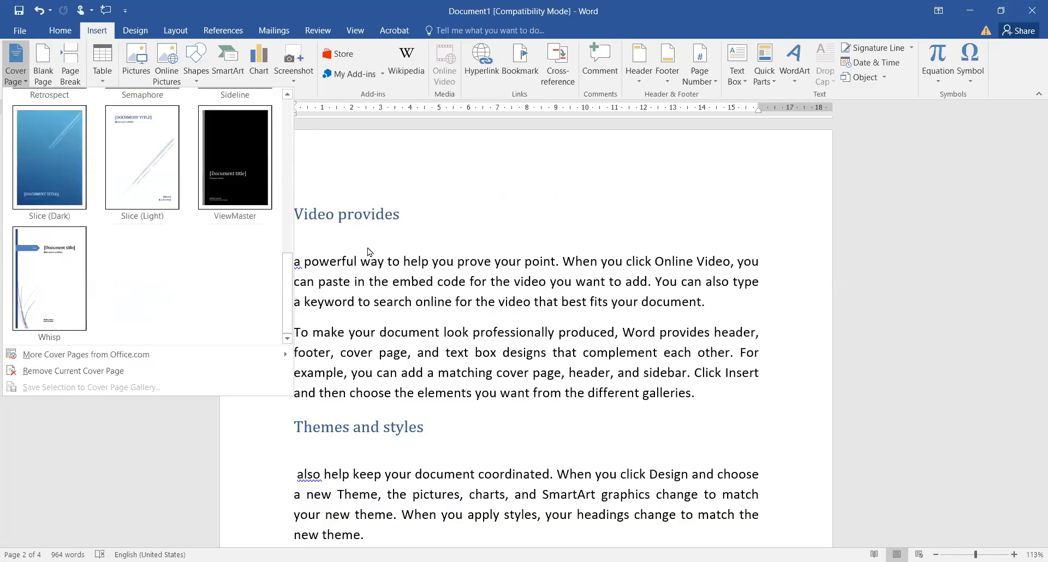
left_click(383, 238)
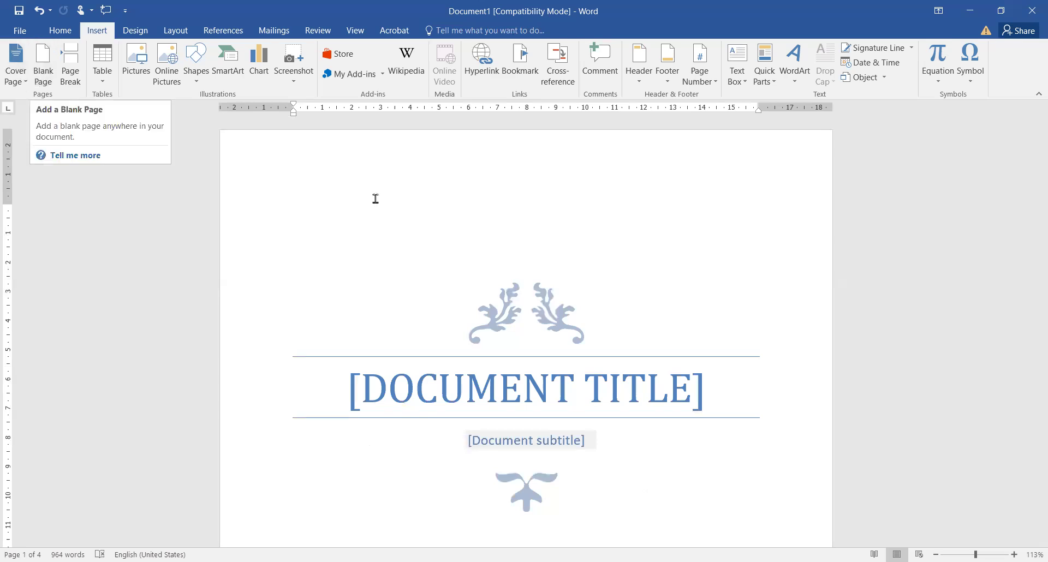
Look through the pages from the cover to the end of the document for a place to add a blank page.
scroll(377, 201, "down", 20)
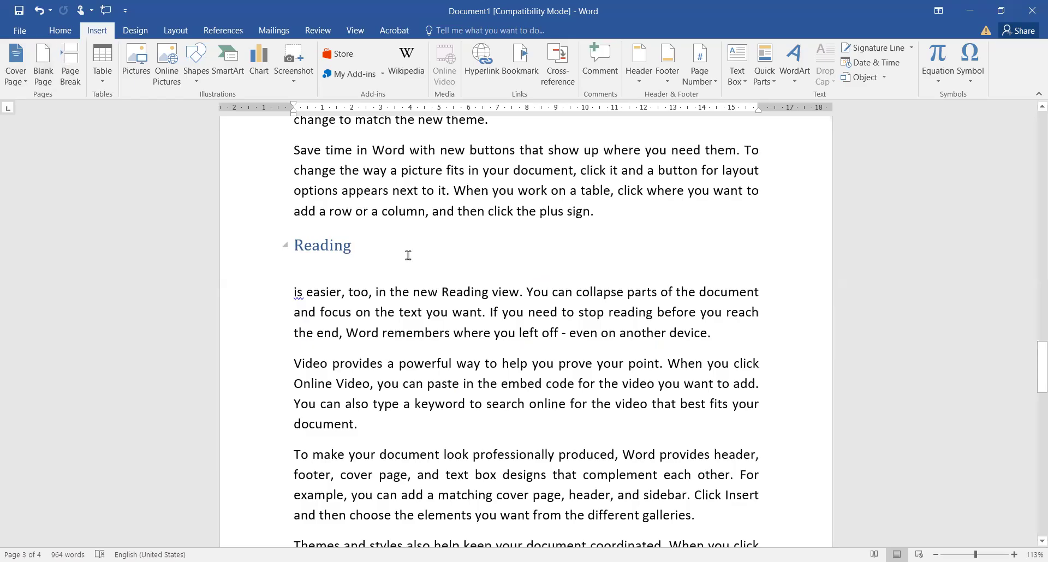
scroll(409, 255, "up", 20)
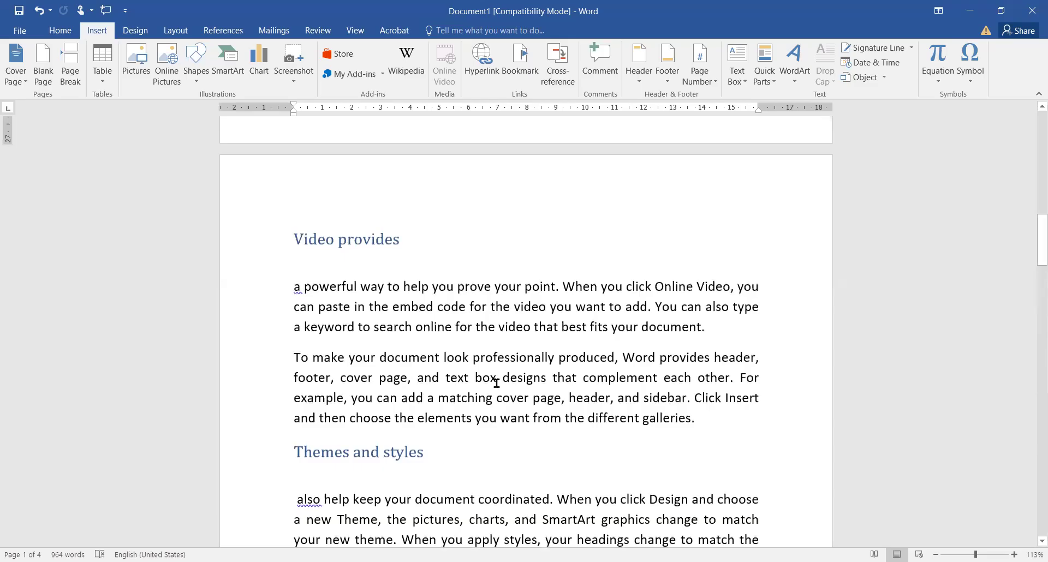
scroll(496, 383, "down", 20)
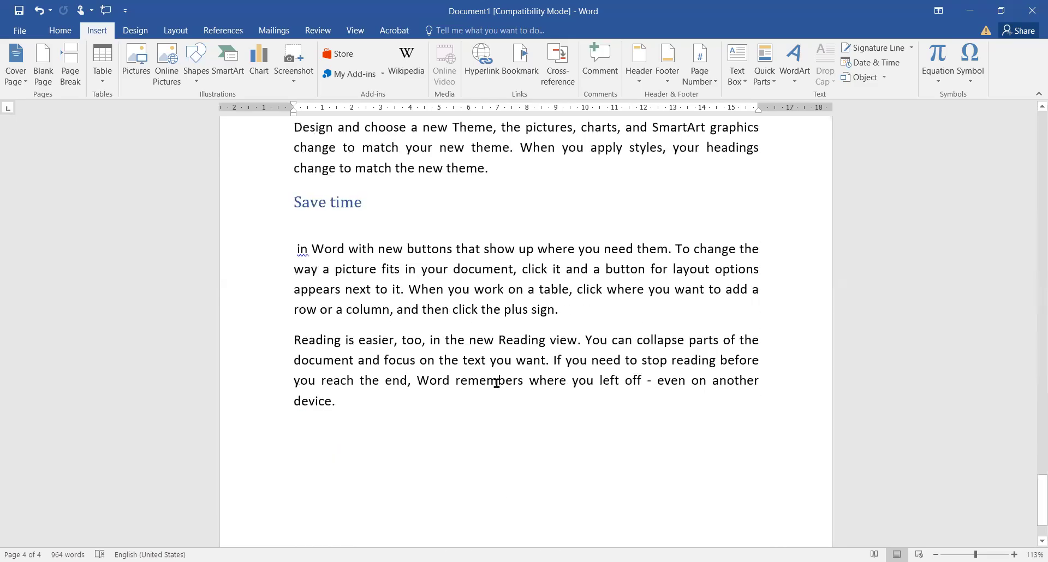
key("ctrl+Return")
scroll(496, 383, "up", 16)
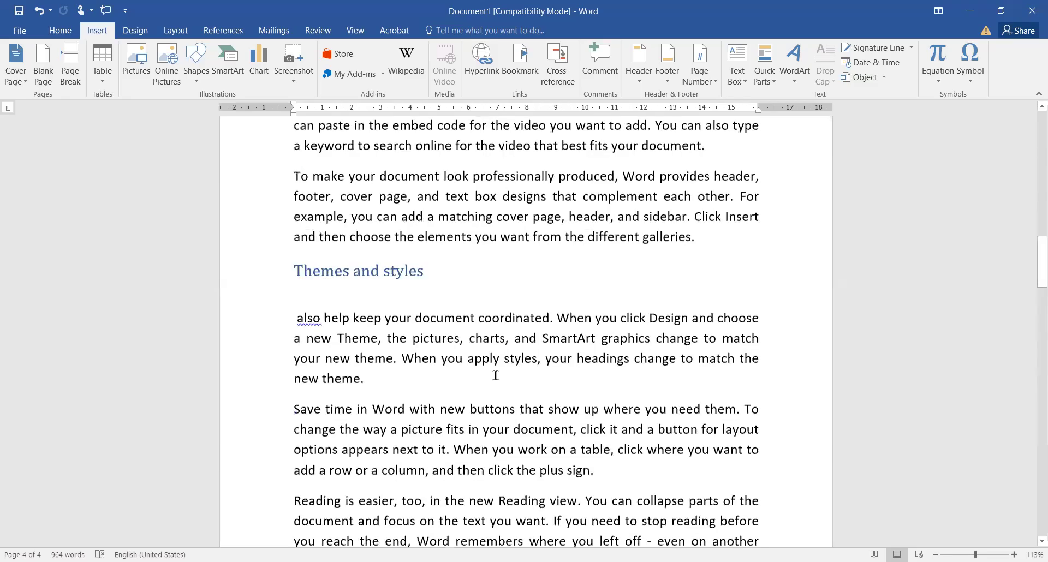
scroll(496, 375, "up", 10)
key("ctrl+z")
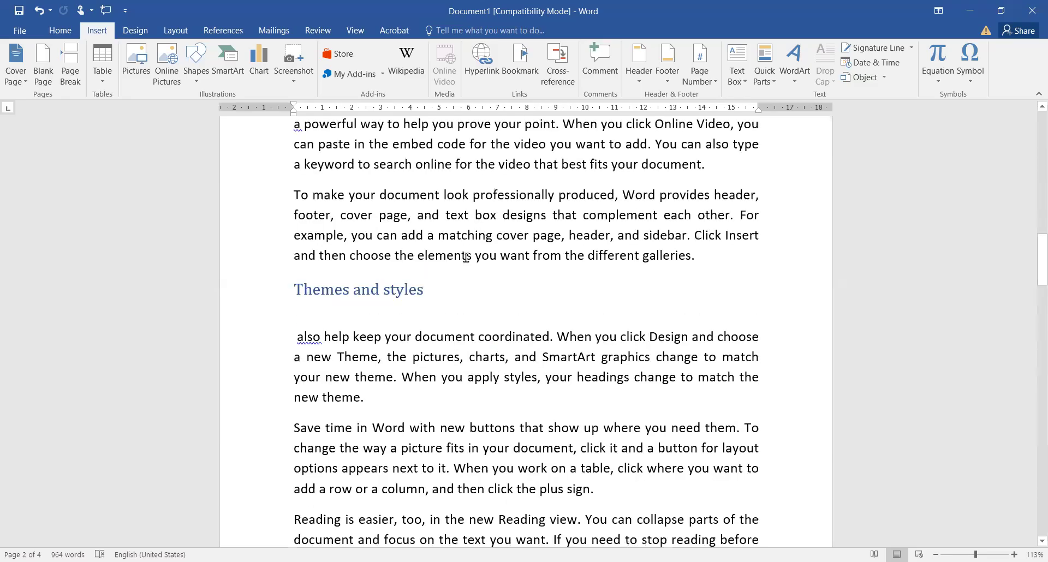
scroll(466, 257, "up", 3)
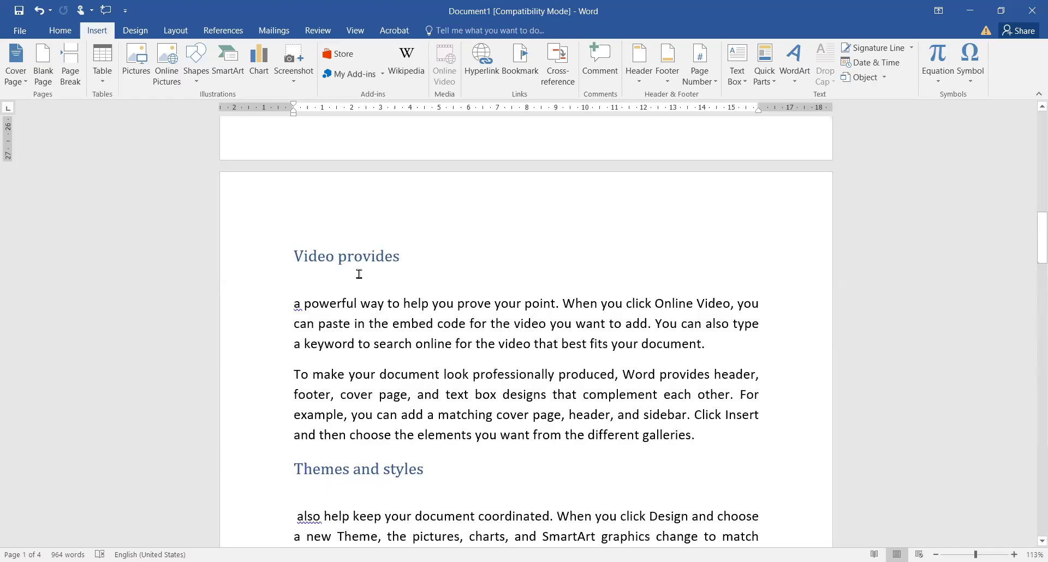
key("ctrl+z")
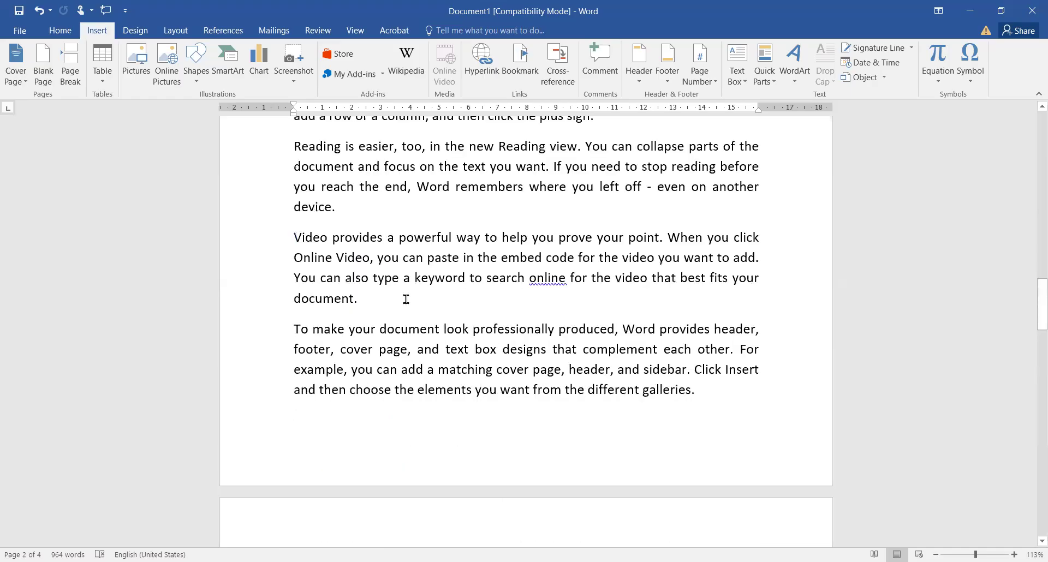
Insert a blank page on page 2 after the "Video provides a powerful way" paragraph, before "To make your document look professionally produced", and check its placement.
left_click(379, 295)
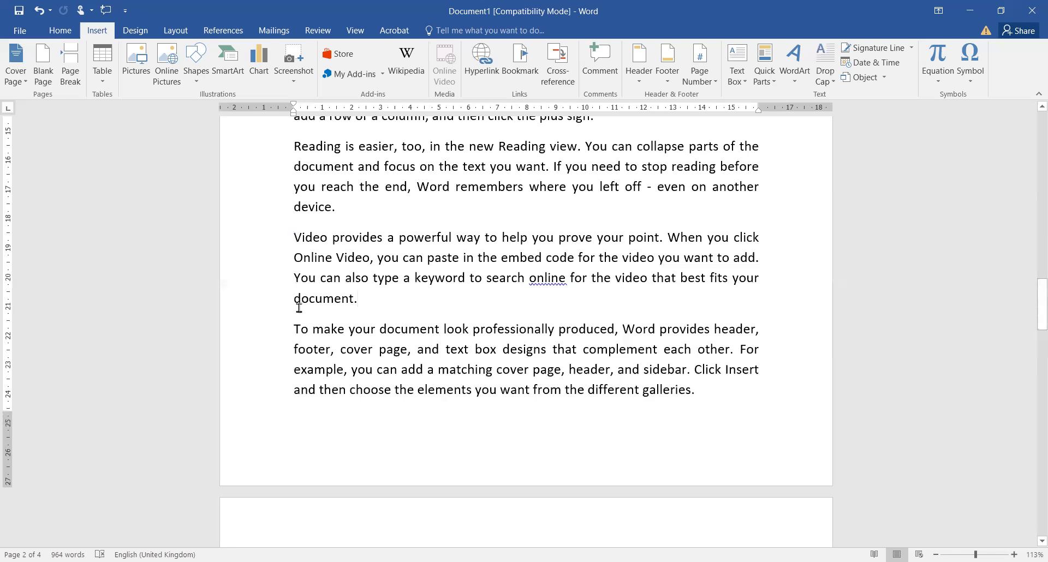
left_click(366, 301)
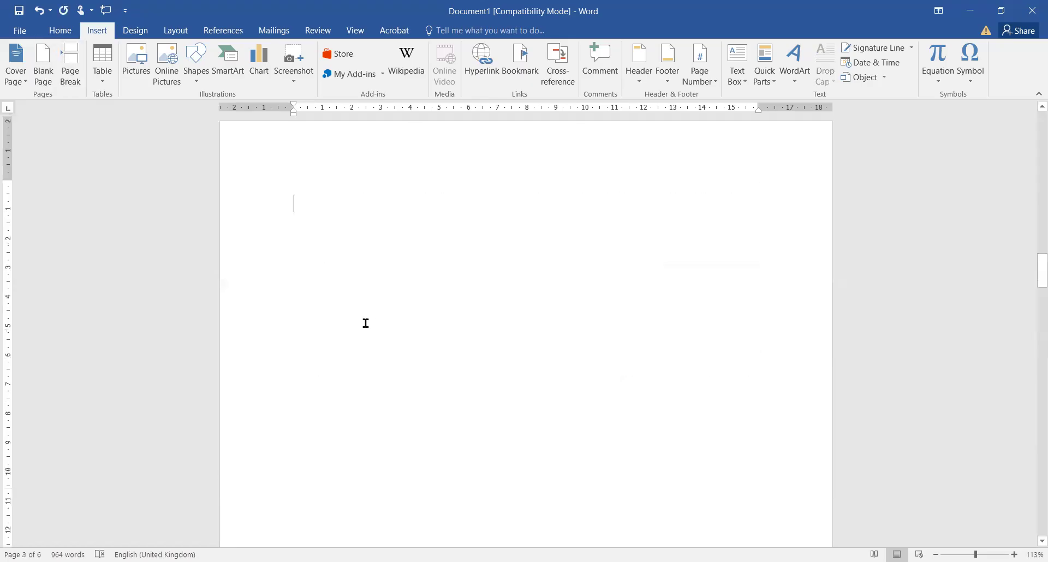
scroll(365, 321, "down", 10)
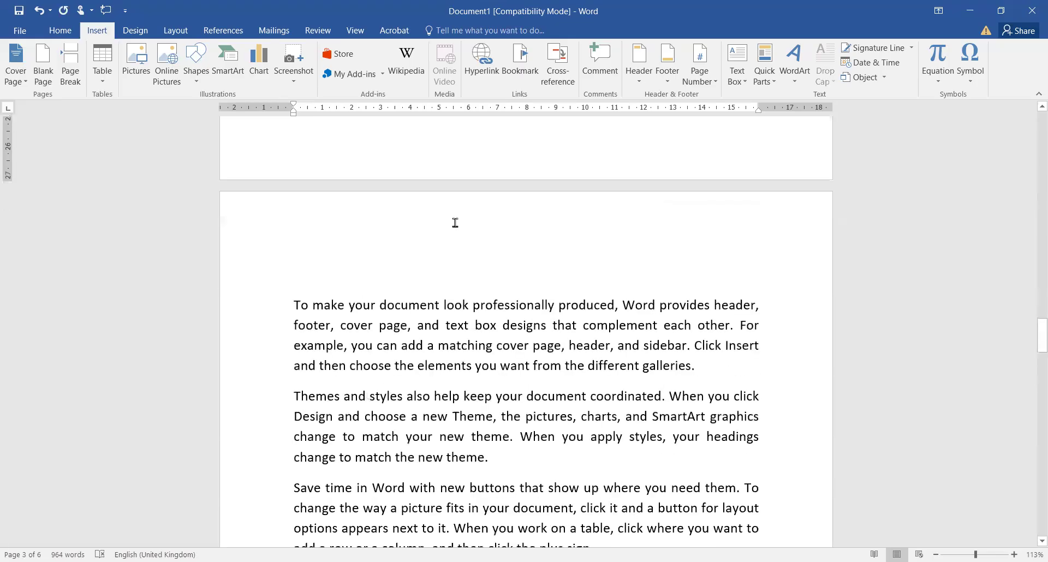
scroll(455, 222, "up", 15)
scroll(455, 223, "down", 6)
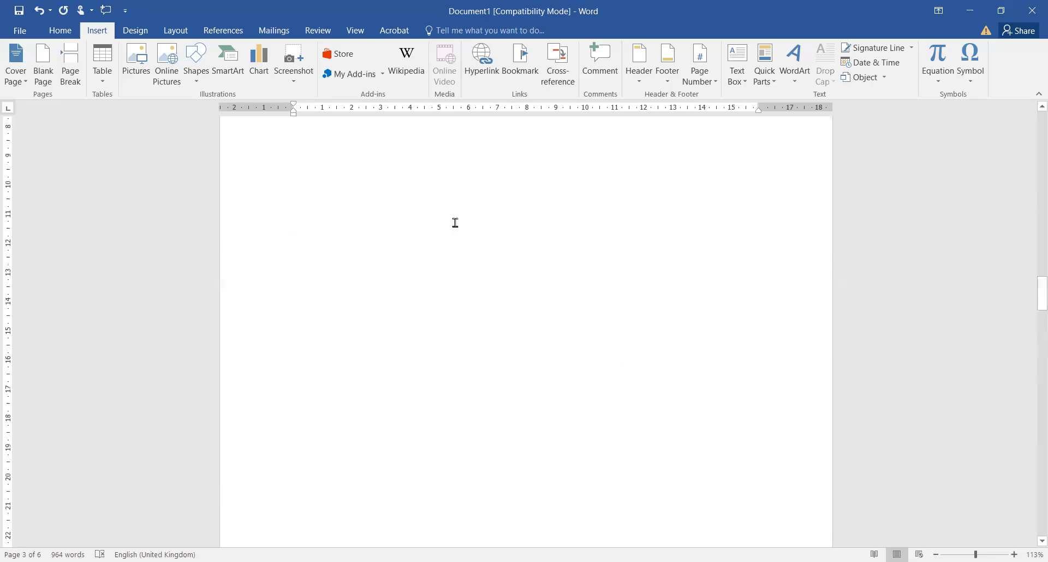
Insert a blank page on page 2 after the "To make your document look professionally produced" paragraph, before the "Themes and styles" heading.
scroll(455, 223, "down", 5)
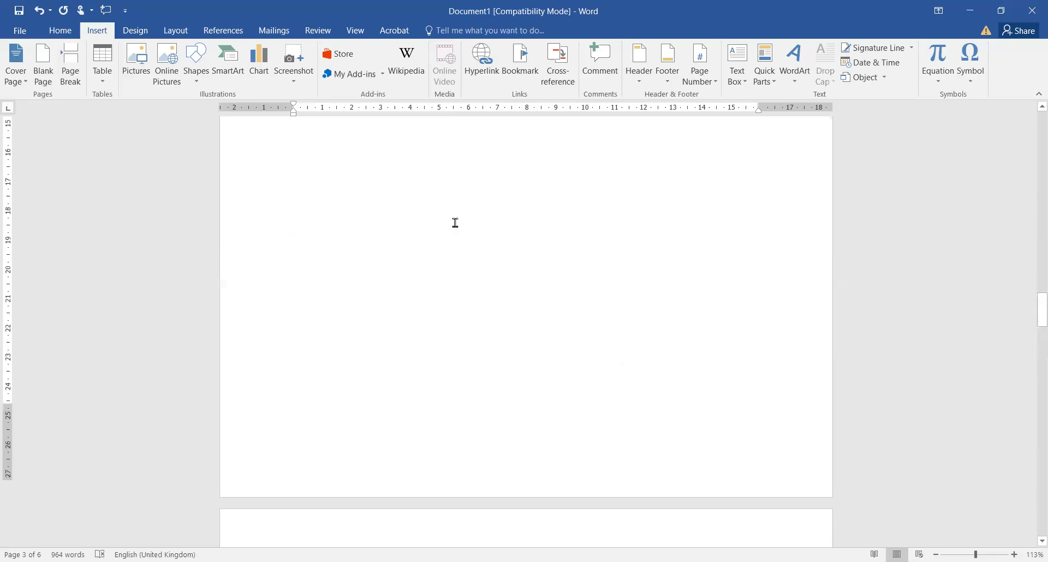
scroll(455, 222, "up", 10)
scroll(455, 222, "up", 5)
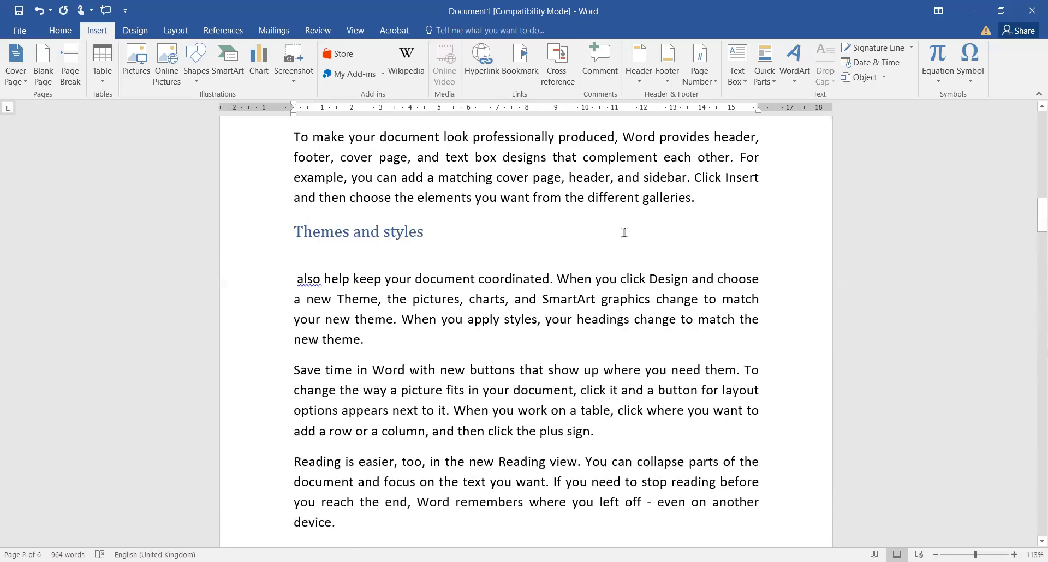
left_click(701, 208)
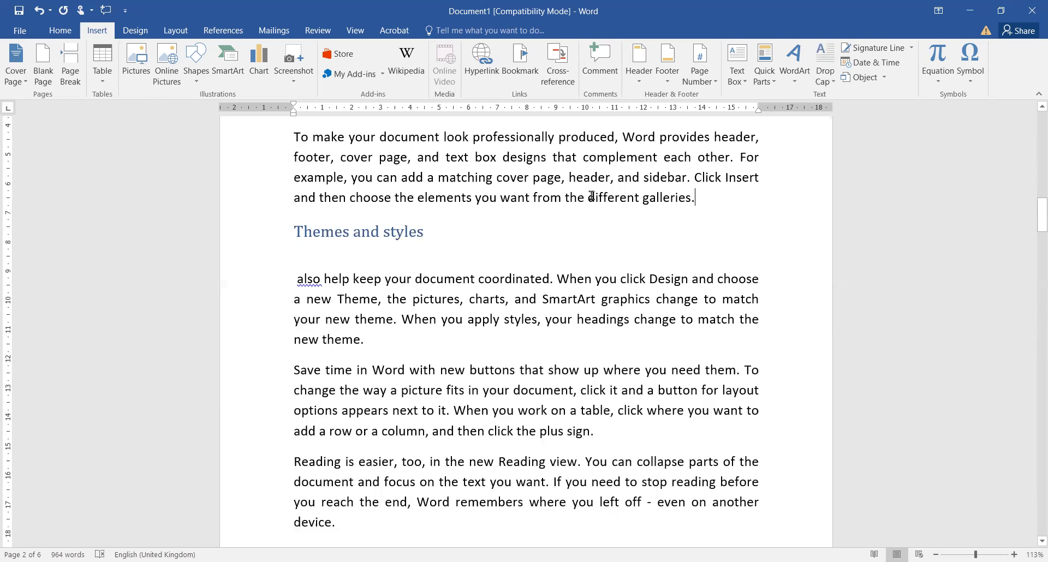
left_click(39, 78)
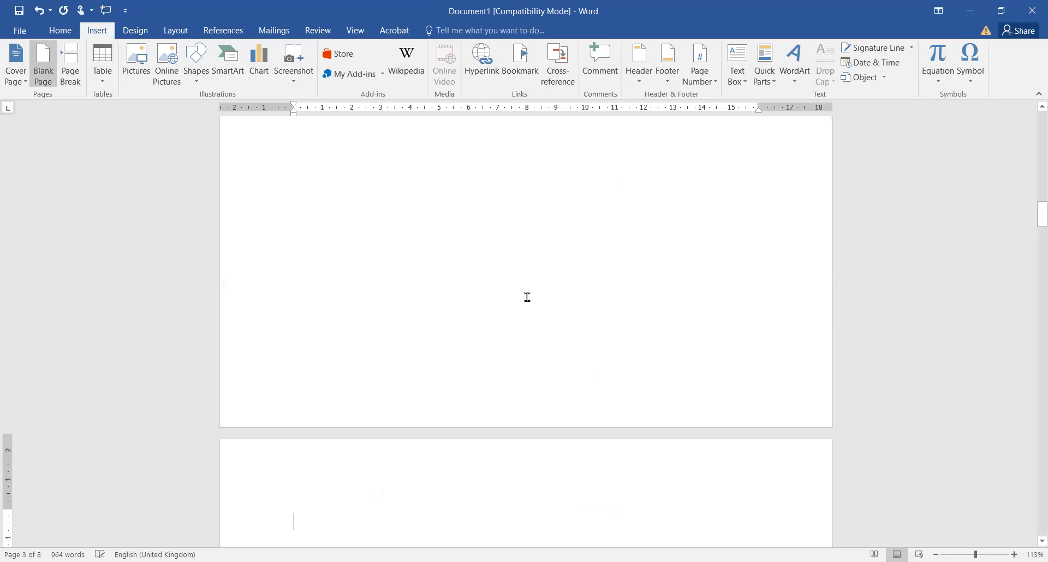
Check the new blank page's placement from the cover page through to the "Themes and styles" heading.
scroll(527, 298, "up", 7)
scroll(527, 298, "up", 11)
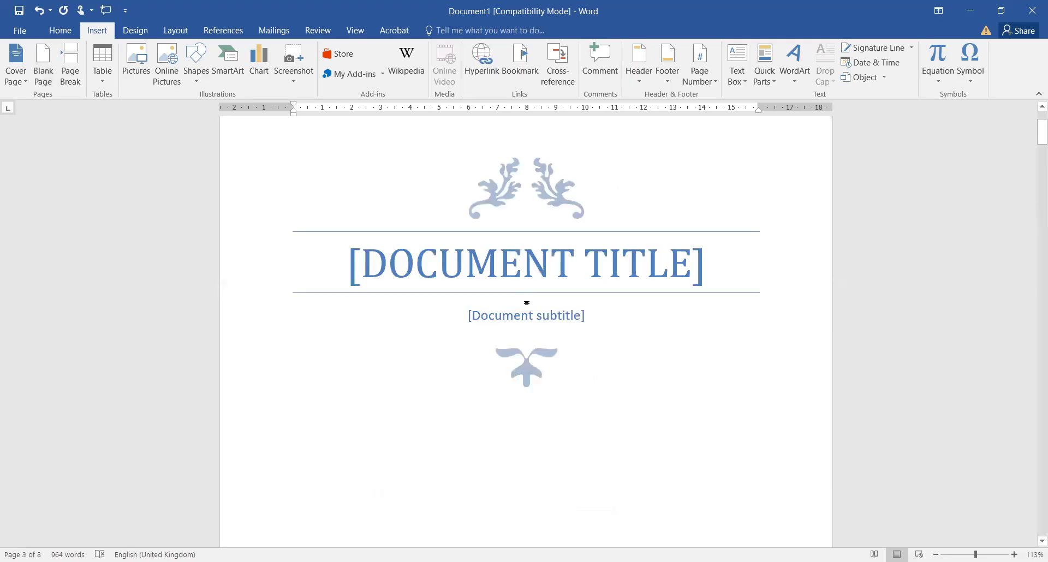
scroll(527, 297, "down", 10)
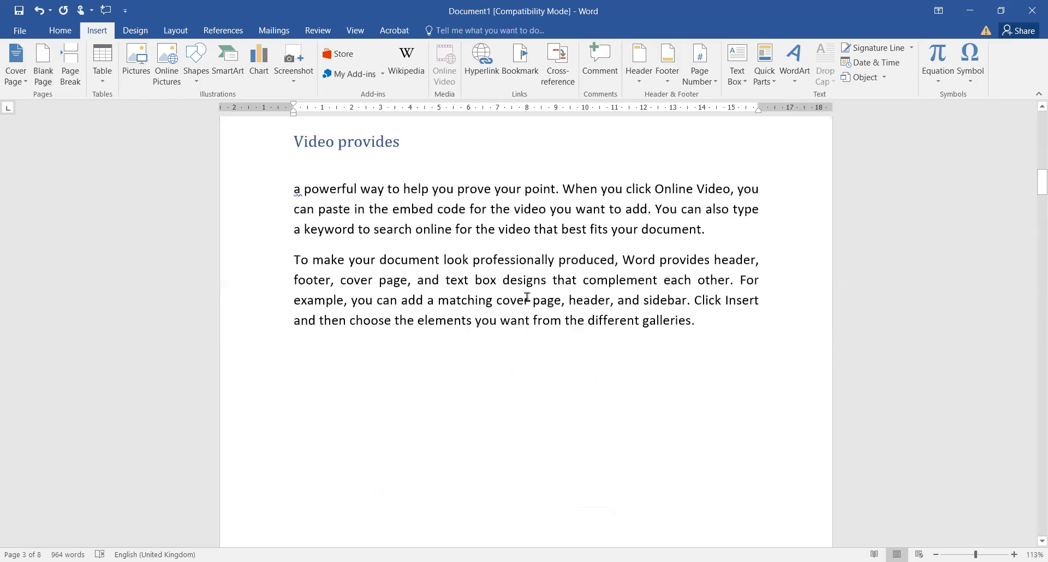
scroll(527, 297, "up", 2)
scroll(527, 298, "down", 14)
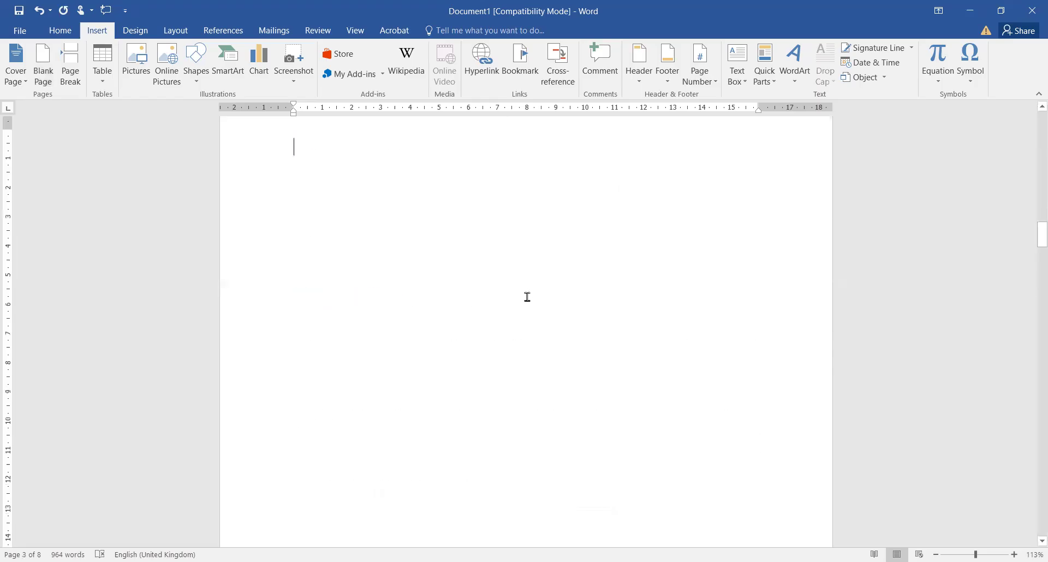
scroll(527, 297, "down", 7)
scroll(527, 297, "down", 15)
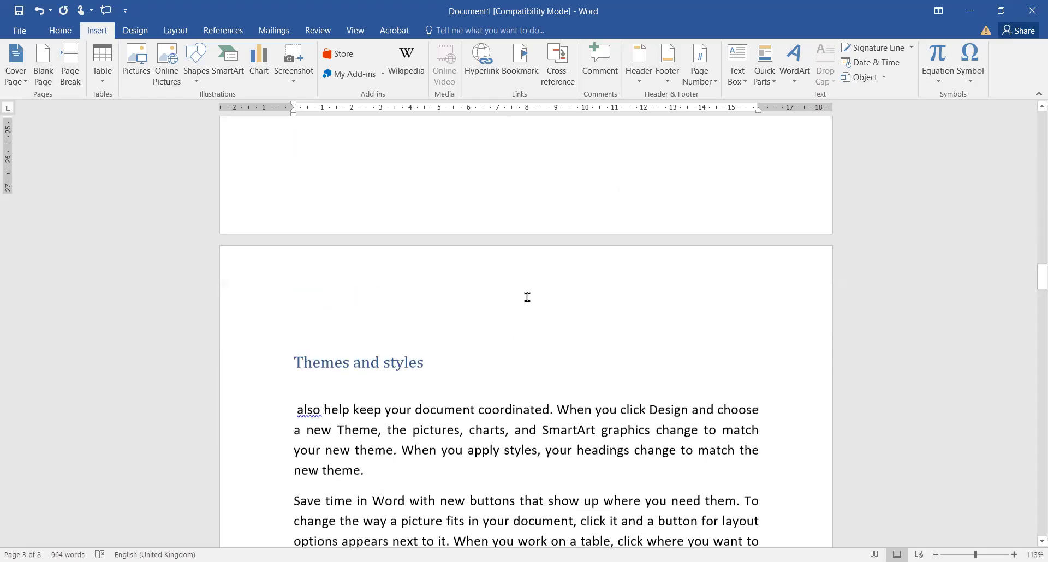
Delete the blank page inserted ahead of the "Themes and styles" heading.
left_click(345, 332)
key("BackSpace")
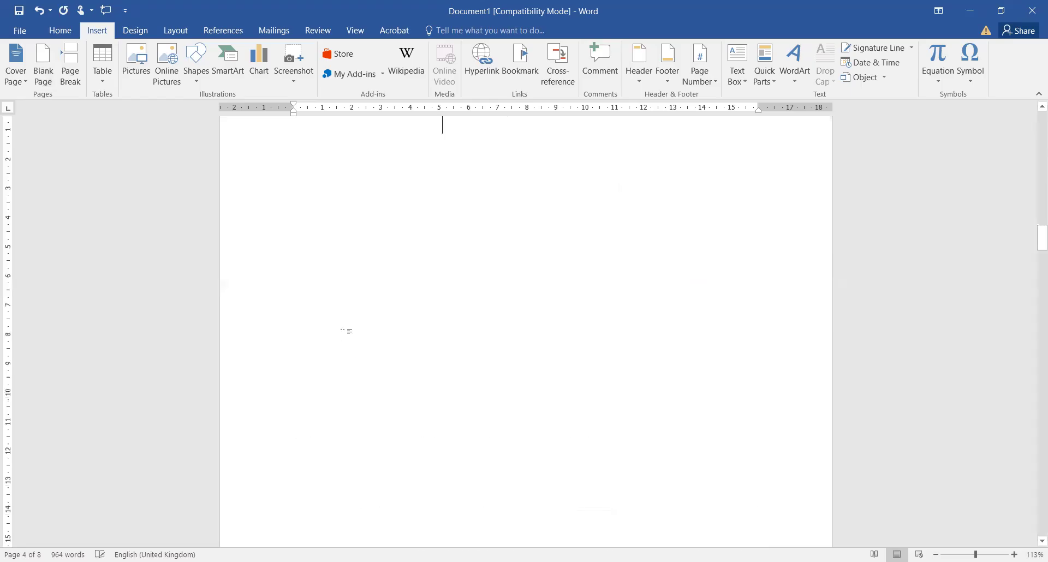
key("Delete")
scroll(344, 333, "up", 3)
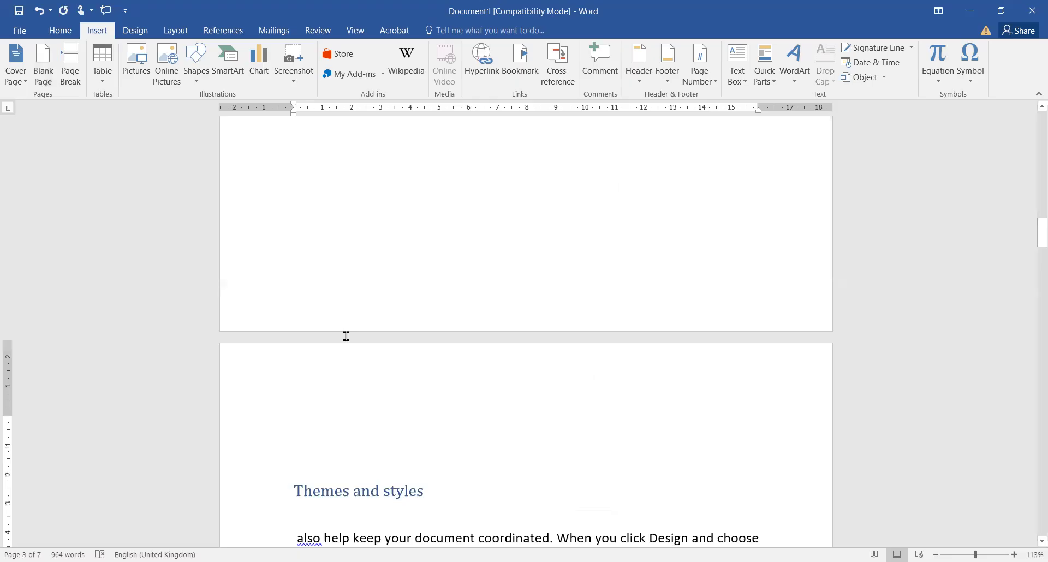
scroll(344, 335, "up", 3)
scroll(327, 382, "down", 4)
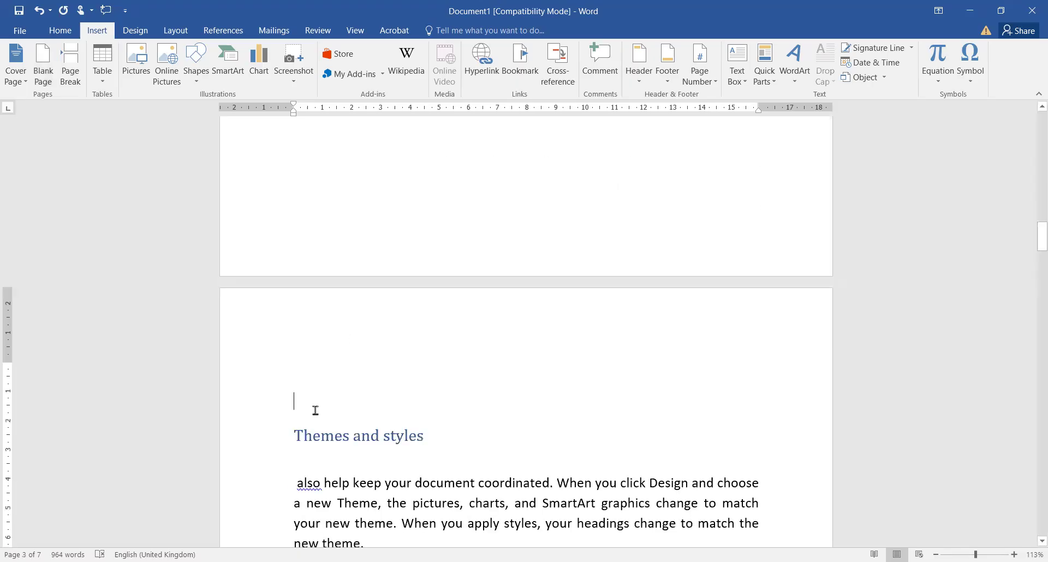
key("BackSpace")
key("BackSpace")
key("BackSpace")
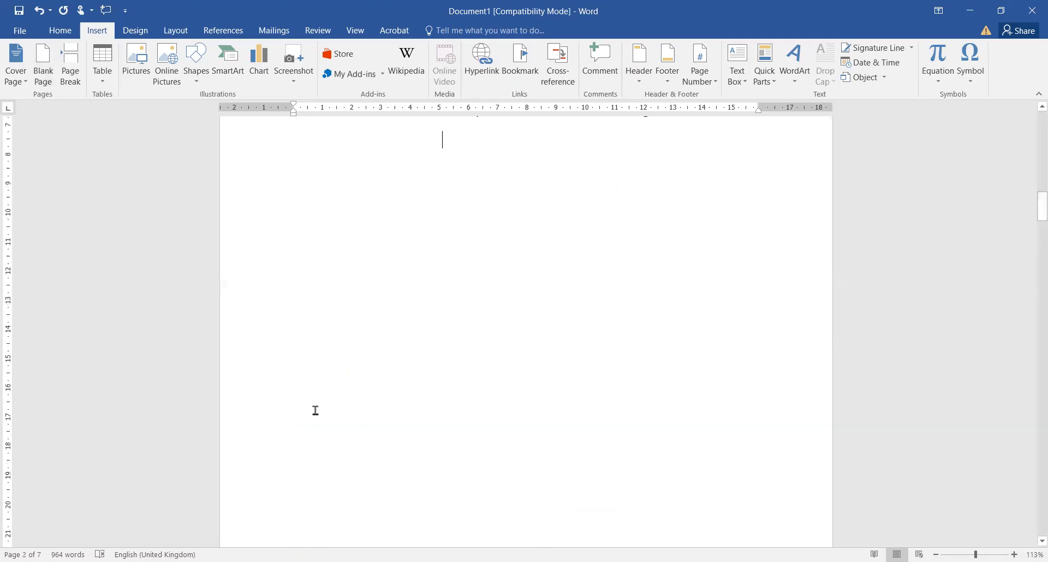
Remove the remaining break above "Themes and styles" to bring it back under the preceding paragraph on page 2.
scroll(316, 410, "up", 3)
scroll(313, 410, "down", 6)
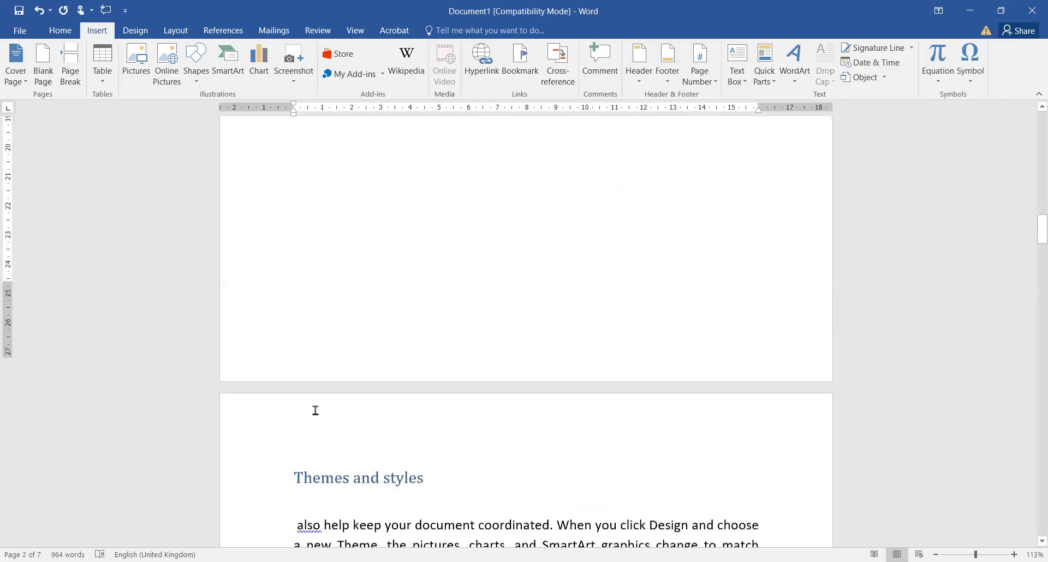
scroll(289, 428, "down", 1)
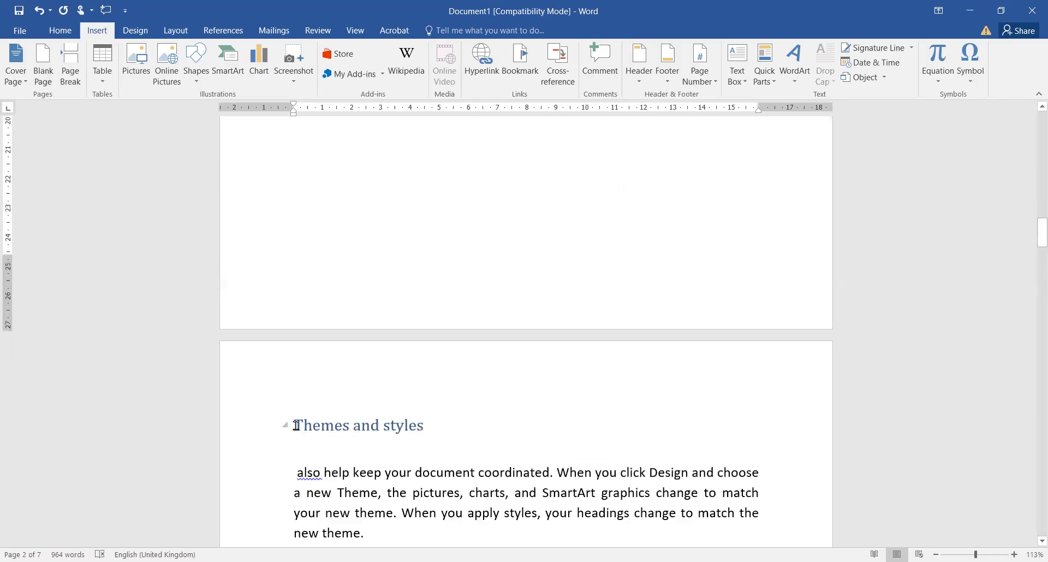
left_click(295, 425)
key("BackSpace")
key("BackSpace")
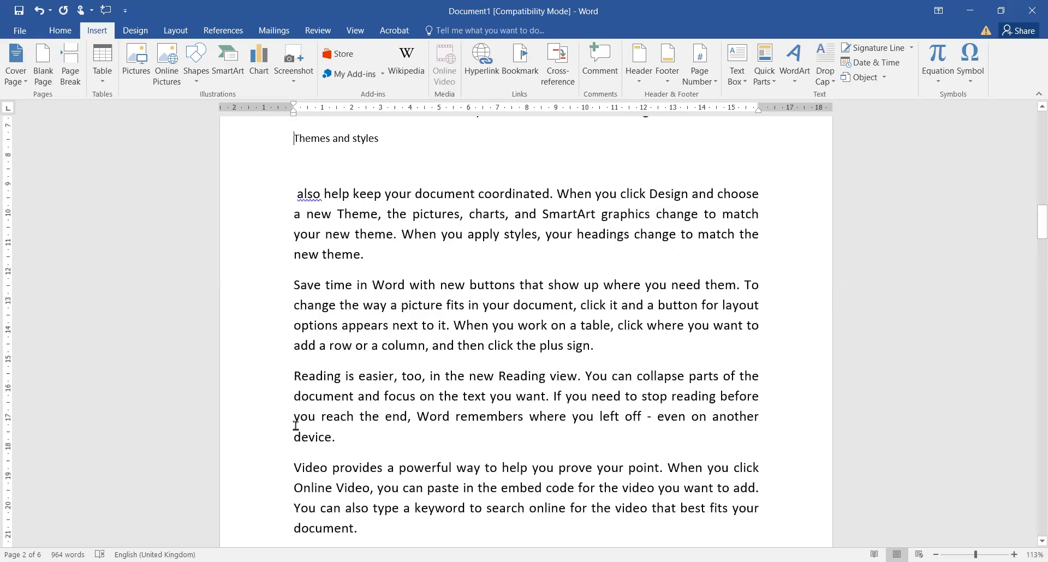
Reapply the Heading 1 style to "Themes and styles" and leave one empty line between it and the text below.
scroll(296, 425, "up", 4)
left_click(320, 394)
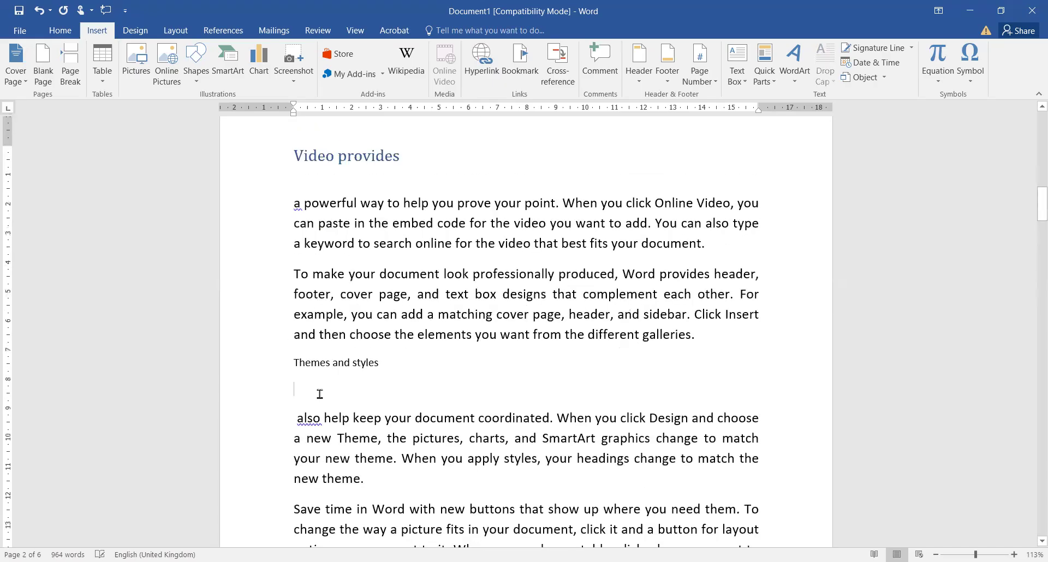
key("BackSpace")
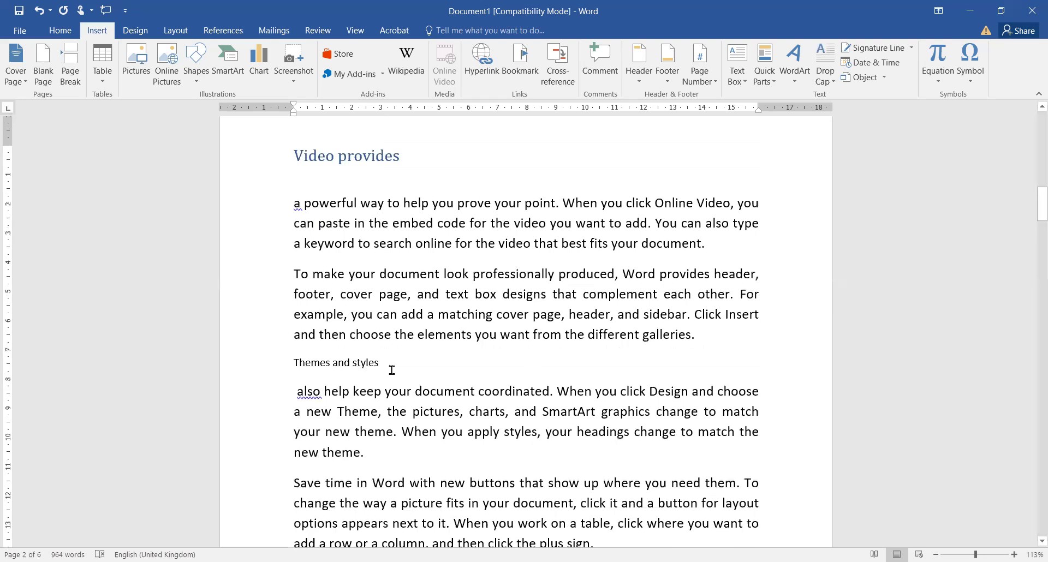
left_click(268, 361)
left_click(60, 30)
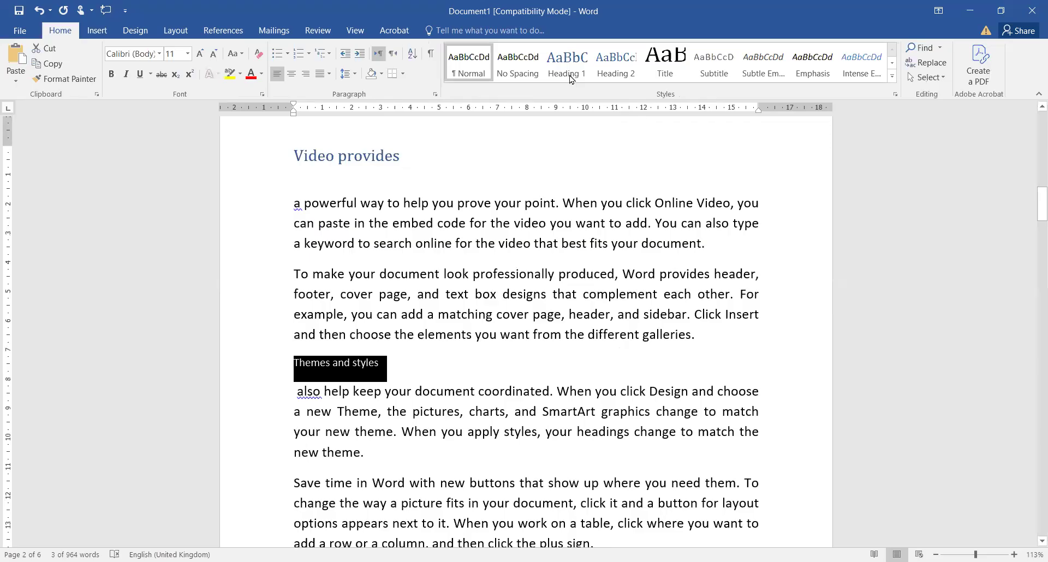
left_click(567, 77)
left_click(489, 371)
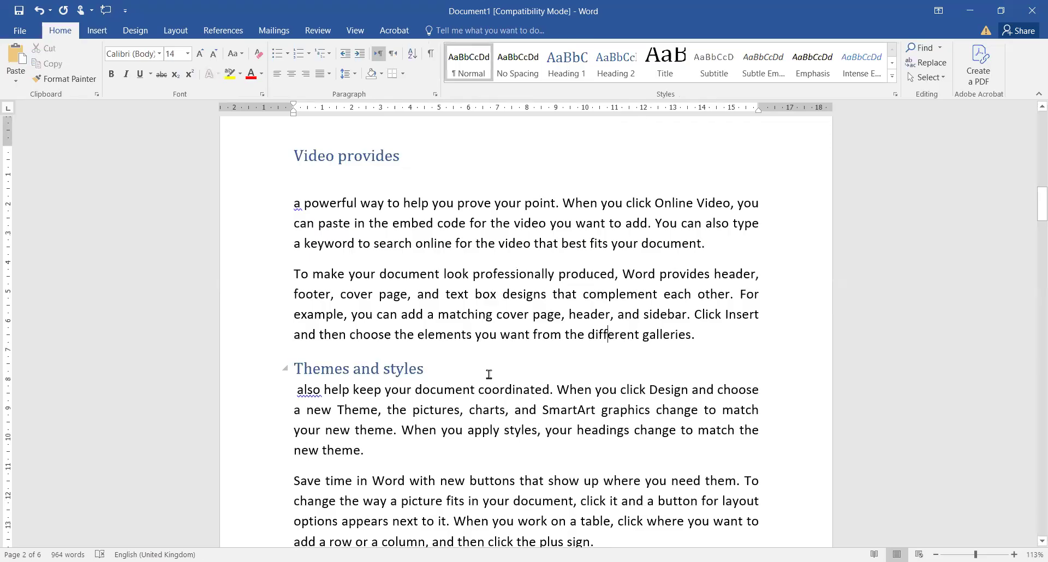
key("Return")
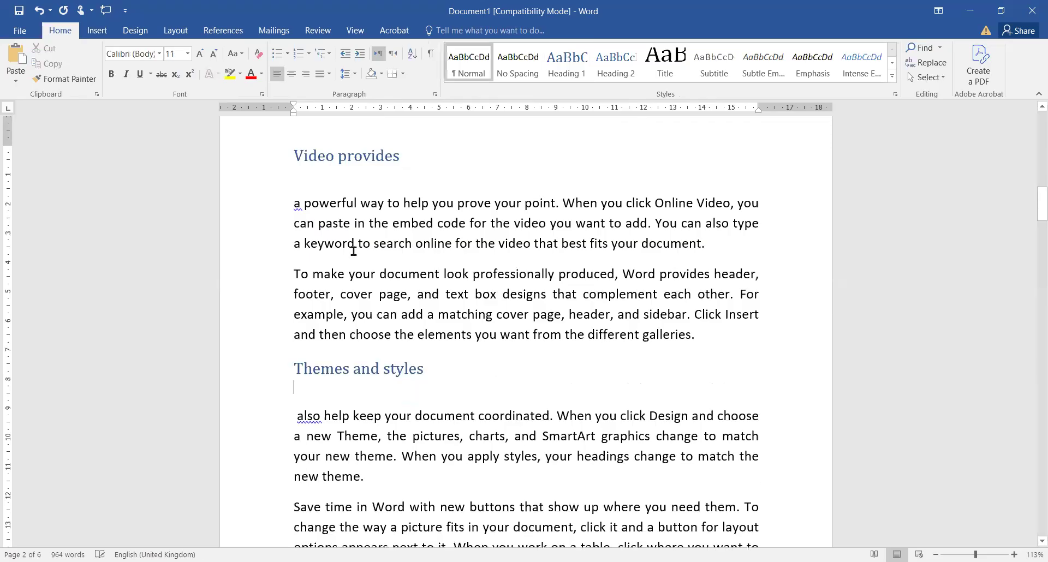
Delete the earlier blank page ahead of the "To make your document look professionally produced" paragraph that follows page 2.
left_click(97, 32)
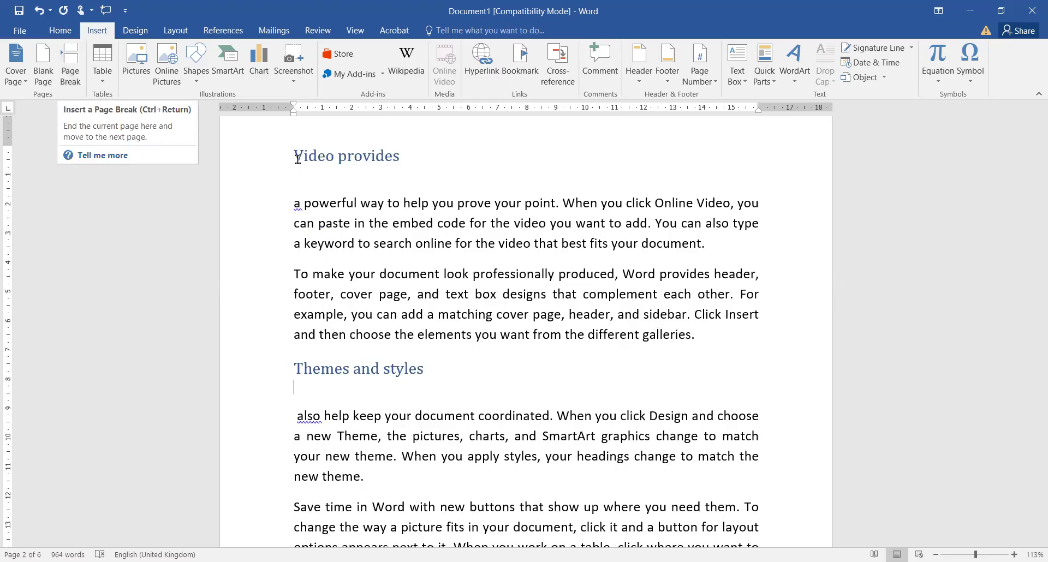
scroll(600, 314, "down", 3)
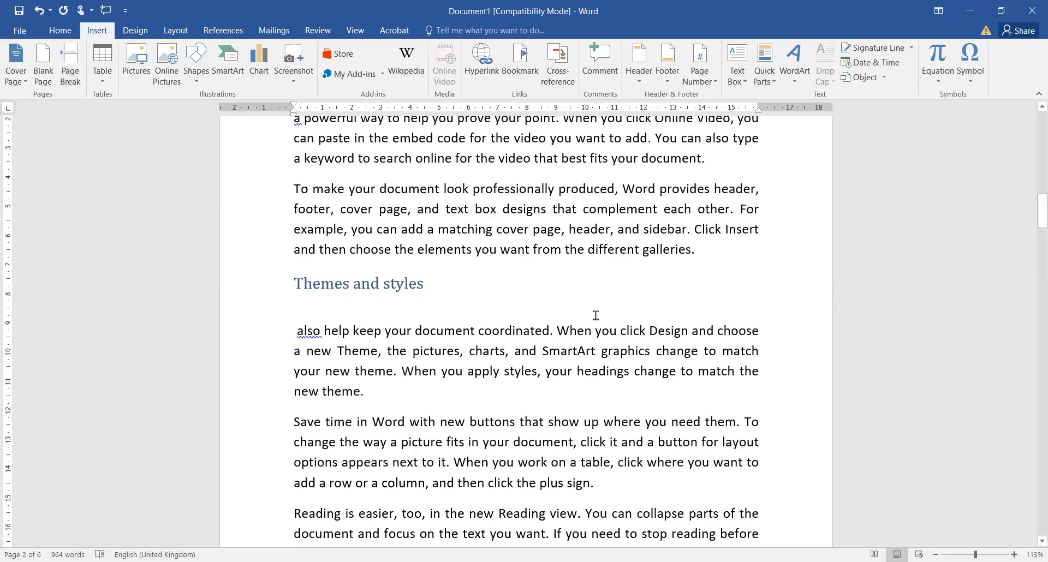
scroll(528, 313, "down", 4)
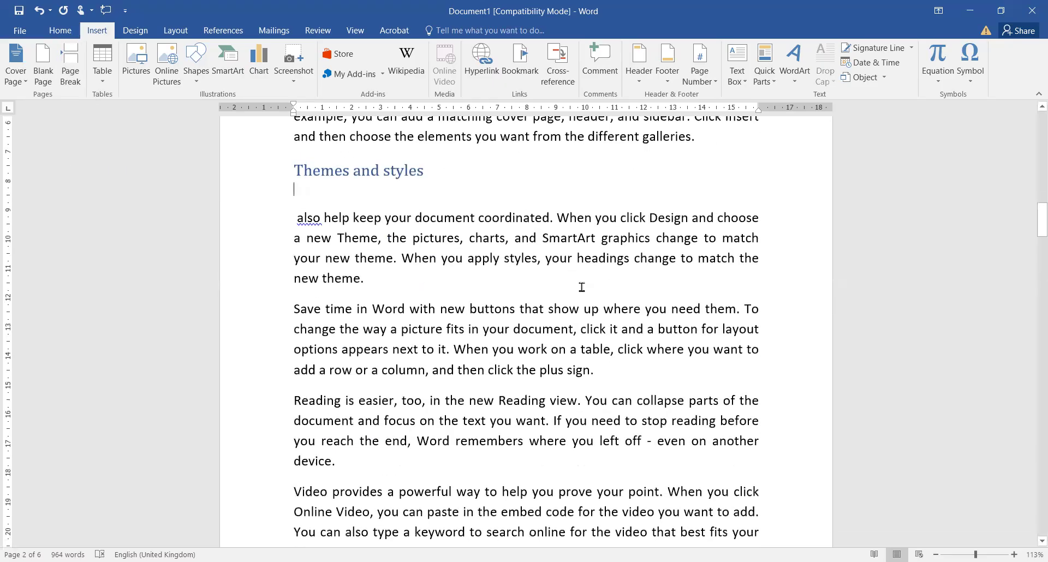
scroll(582, 287, "down", 10)
scroll(581, 287, "down", 7)
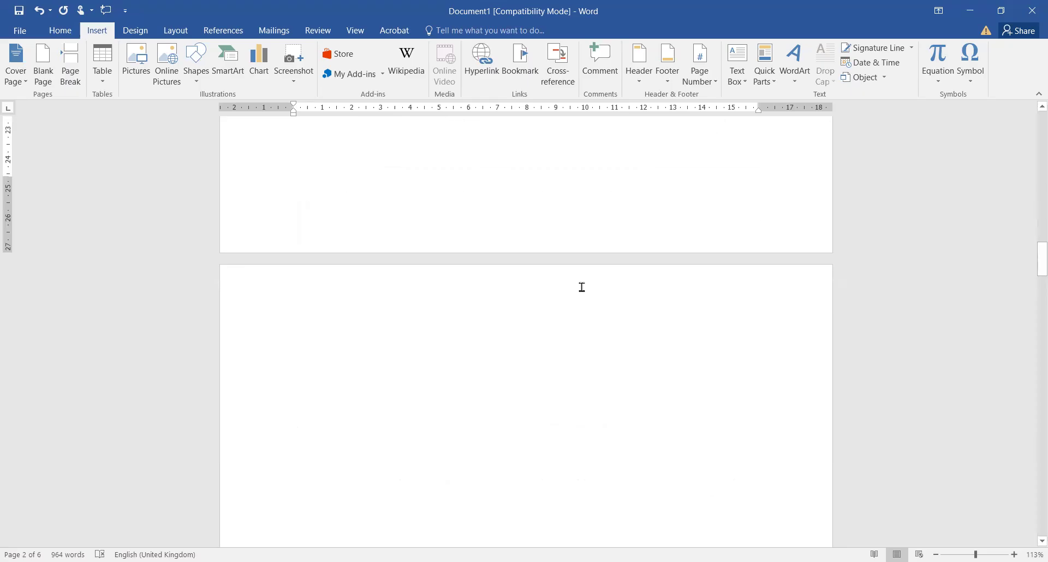
scroll(582, 287, "up", 6)
scroll(347, 421, "down", 4)
left_click(349, 418)
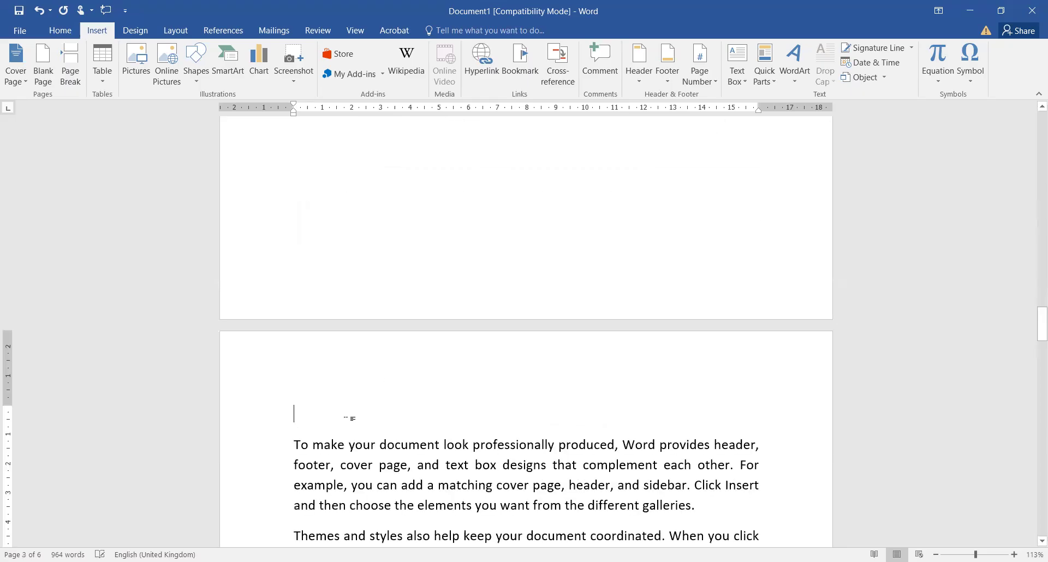
scroll(348, 419, "down", 10)
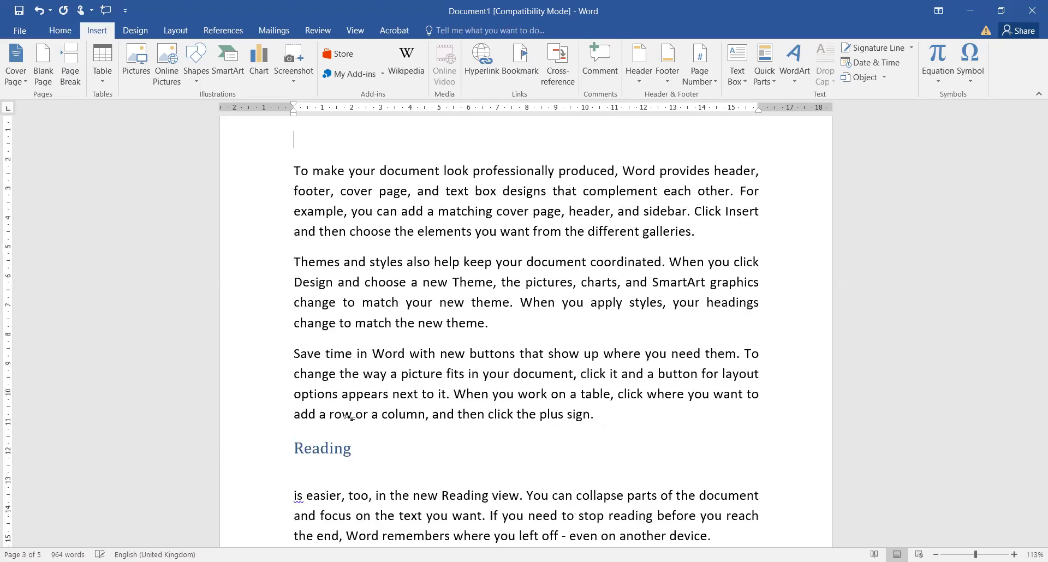
scroll(346, 419, "down", 20)
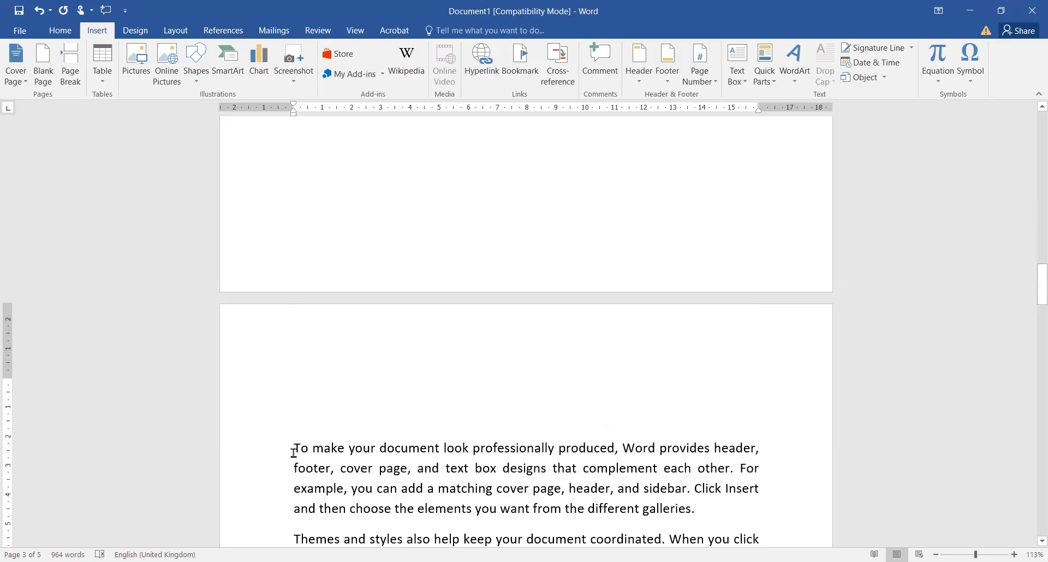
Remove the remaining breaks above that "To make your document look professionally produced" paragraph to pull it back onto page 2.
left_click(293, 452)
key("BackSpace")
key("BackSpace")
key("BackSpace")
key("ctrl+l")
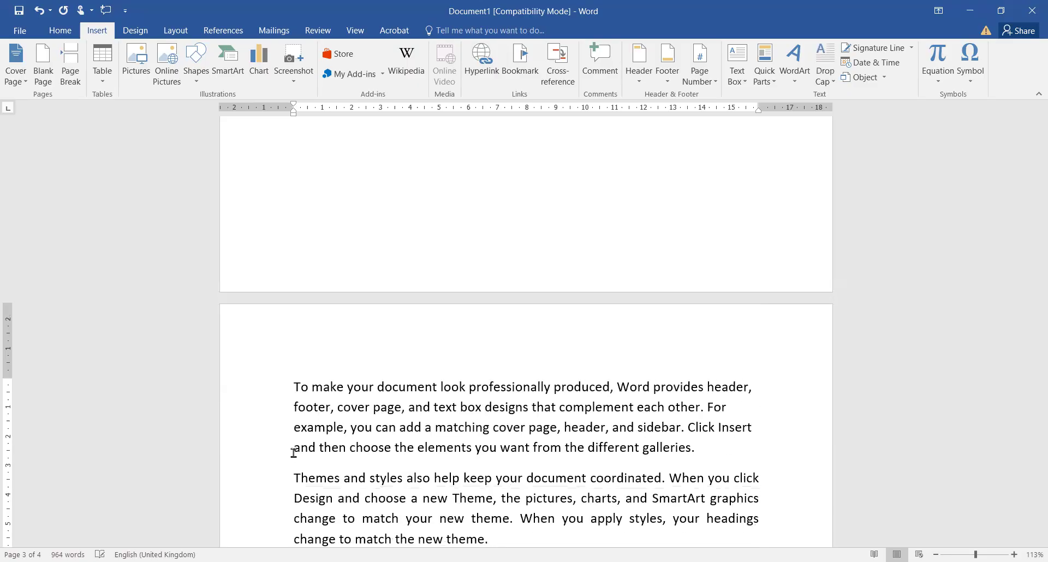
key("BackSpace")
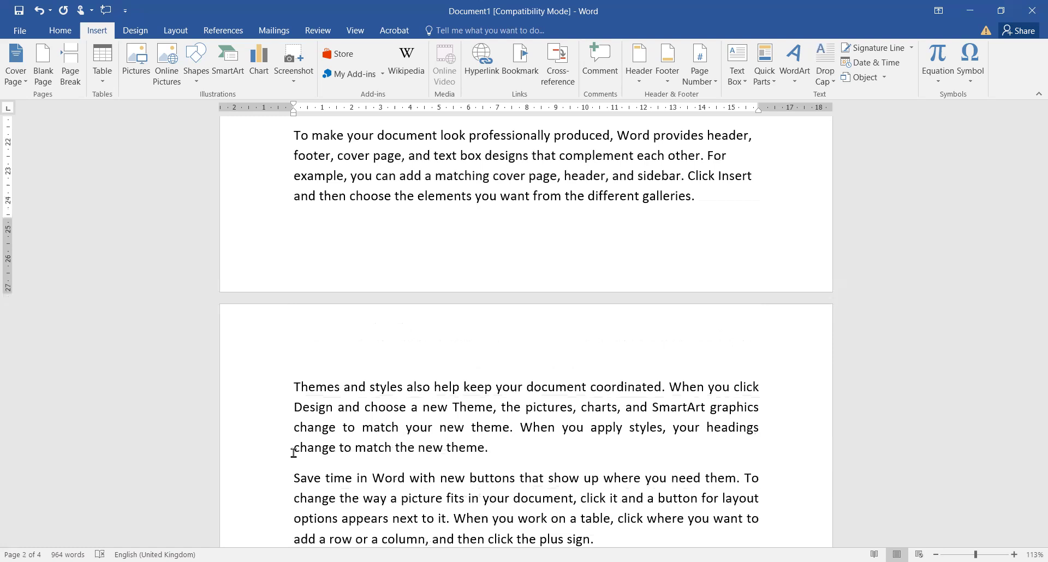
Insert a page break right before the "Save time" heading near the end of page 3.
scroll(293, 452, "up", 3)
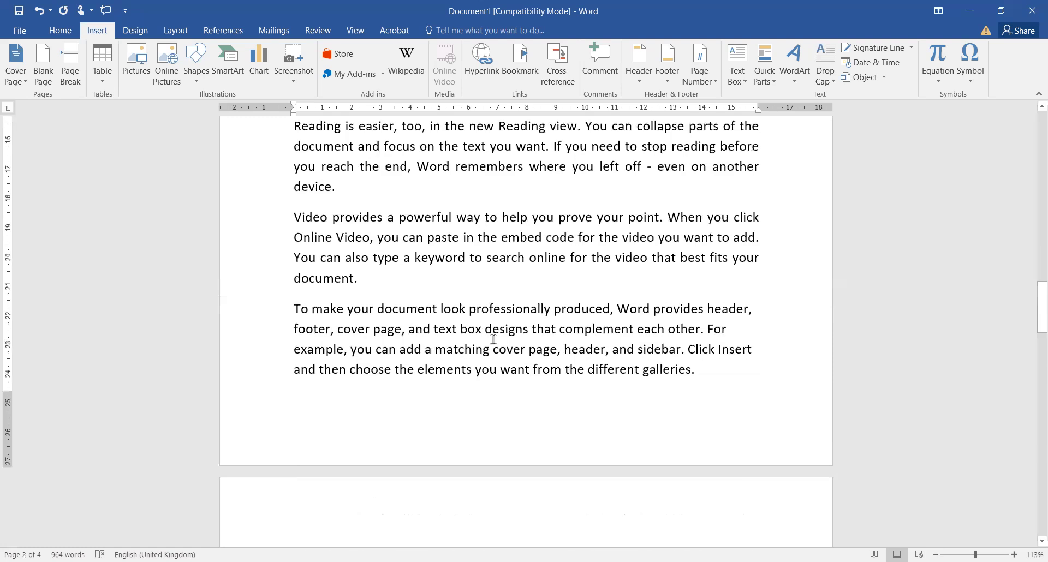
key("ctrl+z")
key("ctrl+z")
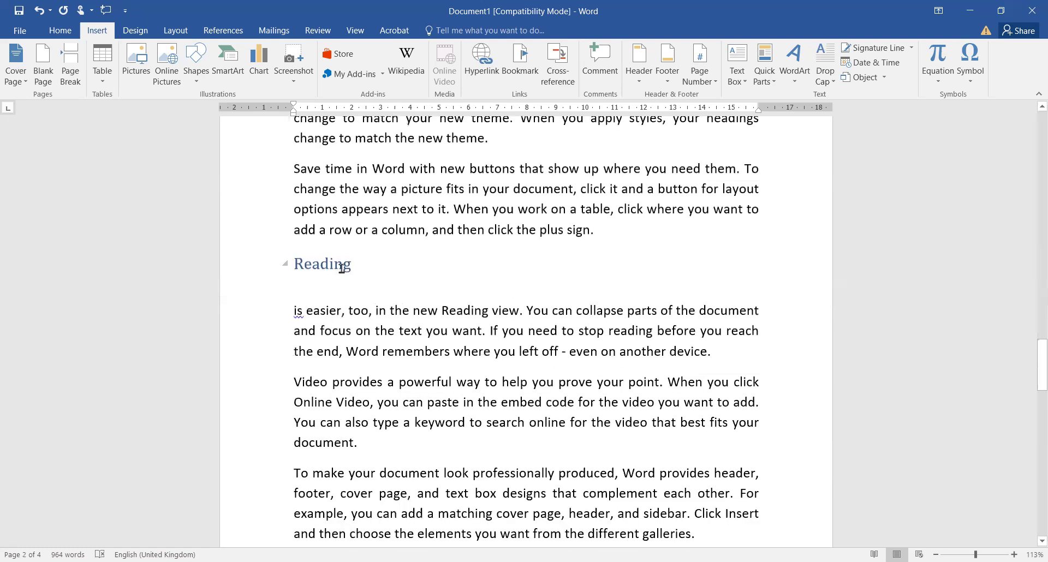
left_click_drag(340, 268, 370, 268)
triple_click(370, 268)
left_click(370, 268)
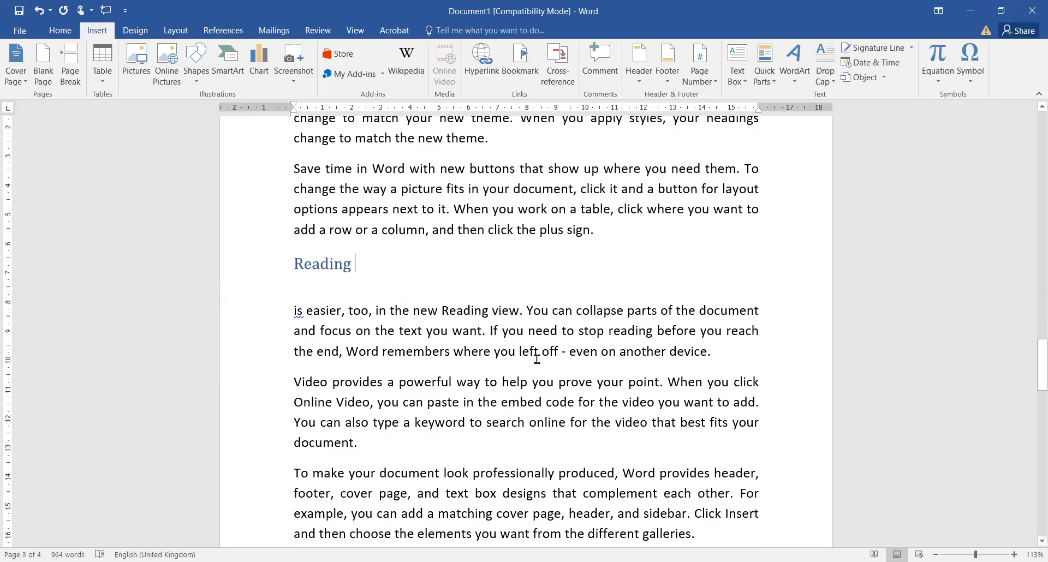
scroll(537, 359, "down", 2)
scroll(442, 369, "down", 4)
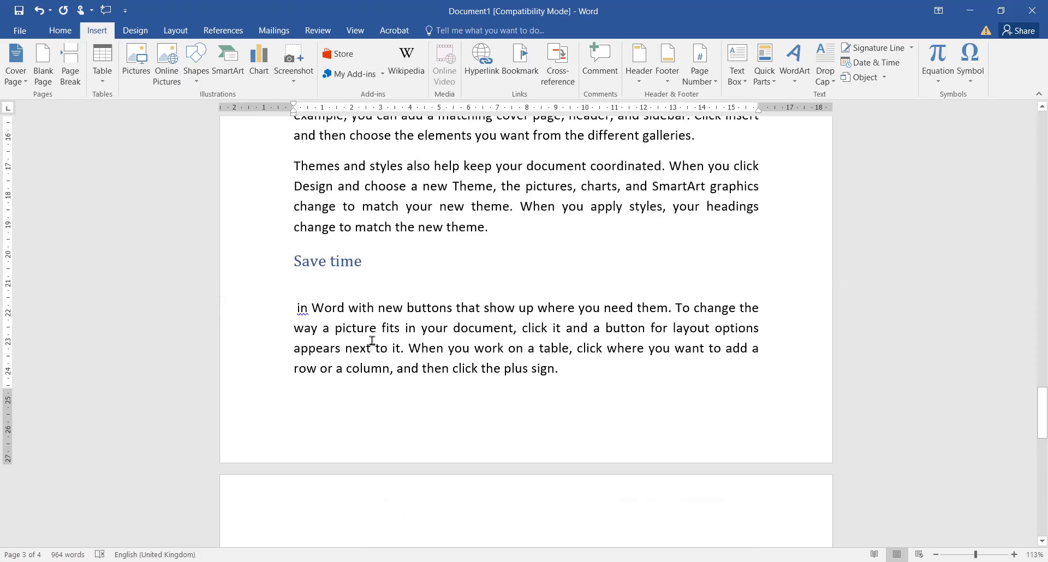
scroll(371, 340, "down", 3)
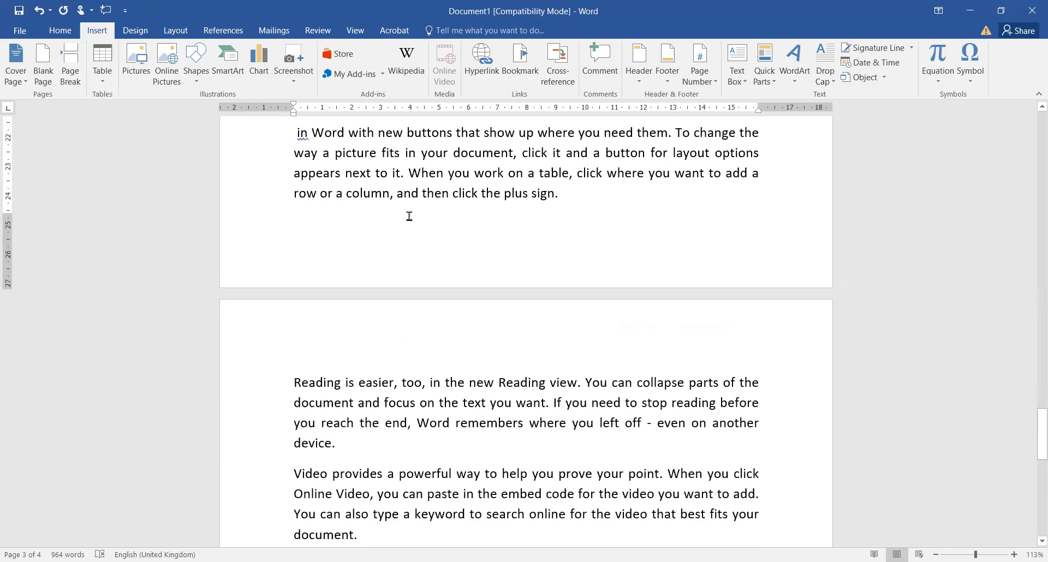
scroll(409, 216, "up", 4)
left_click(295, 299)
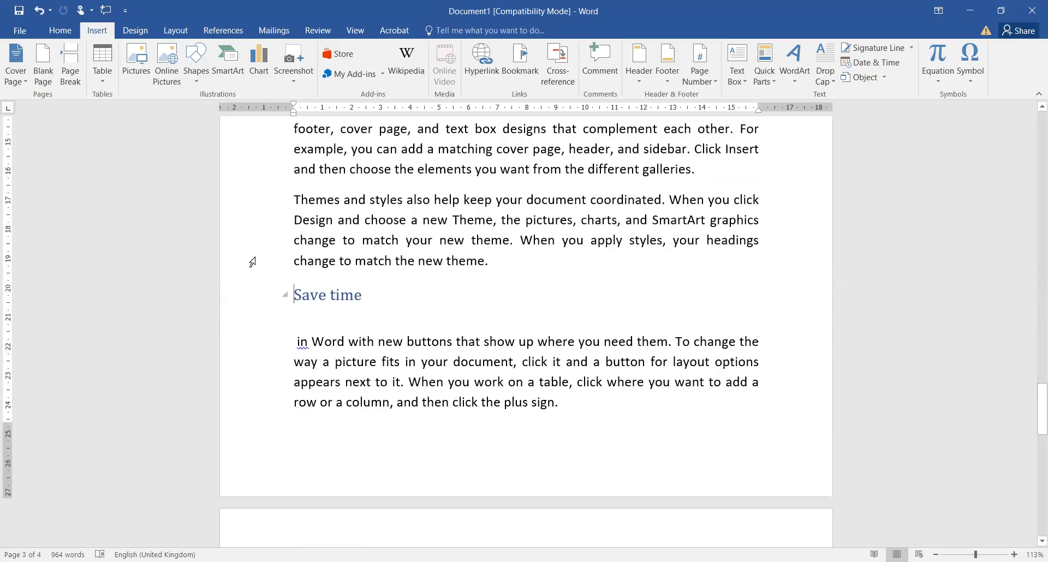
left_click(75, 70)
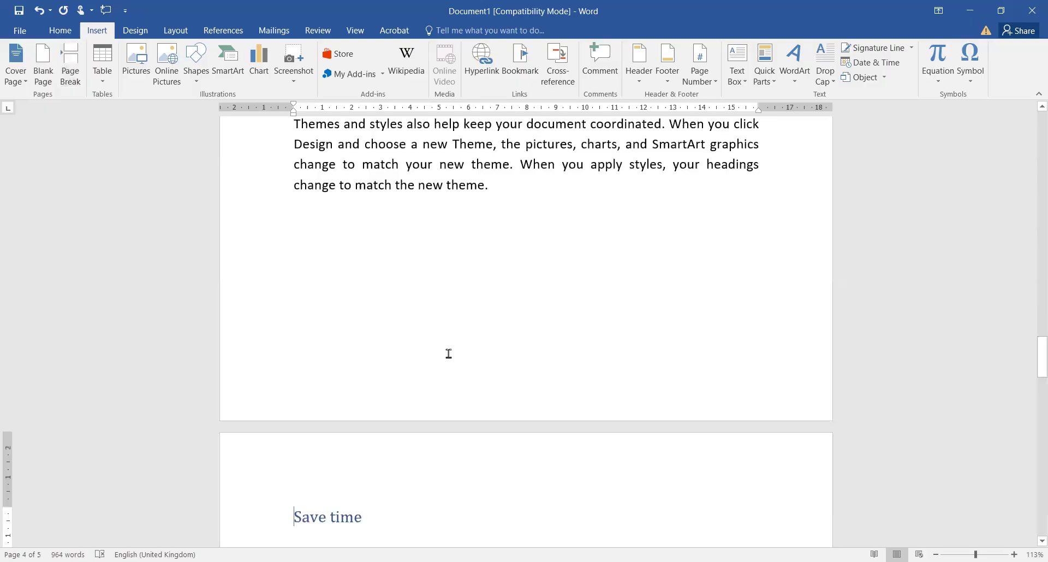
Examine how the page break separates the "Save time" heading from the paragraph before it, and return to "Video provides" on page 2.
scroll(311, 344, "down", 5)
scroll(452, 351, "up", 5)
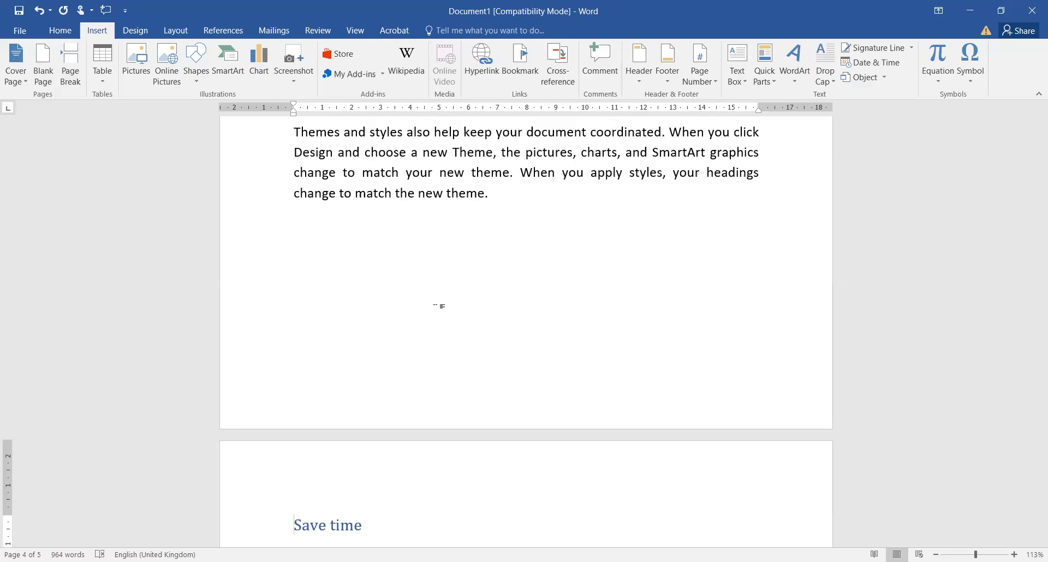
scroll(437, 231, "down", 5)
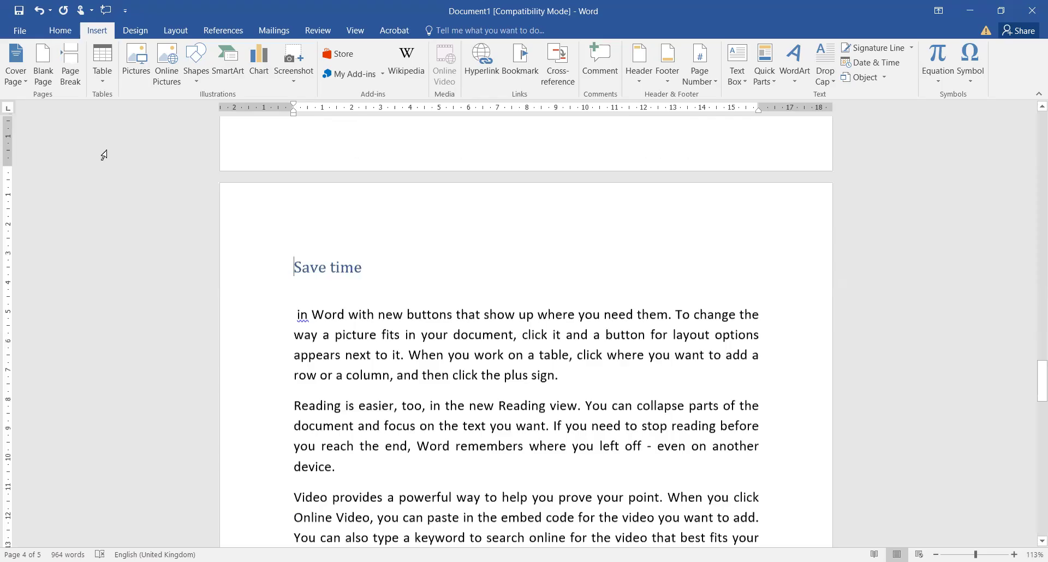
key("BackSpace")
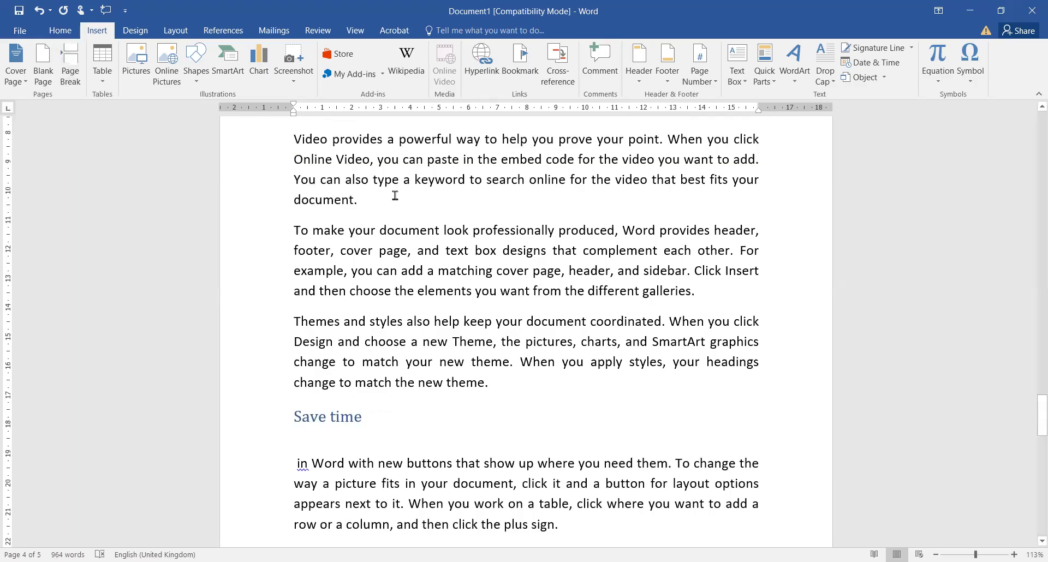
key("ctrl+z")
key("ctrl+z")
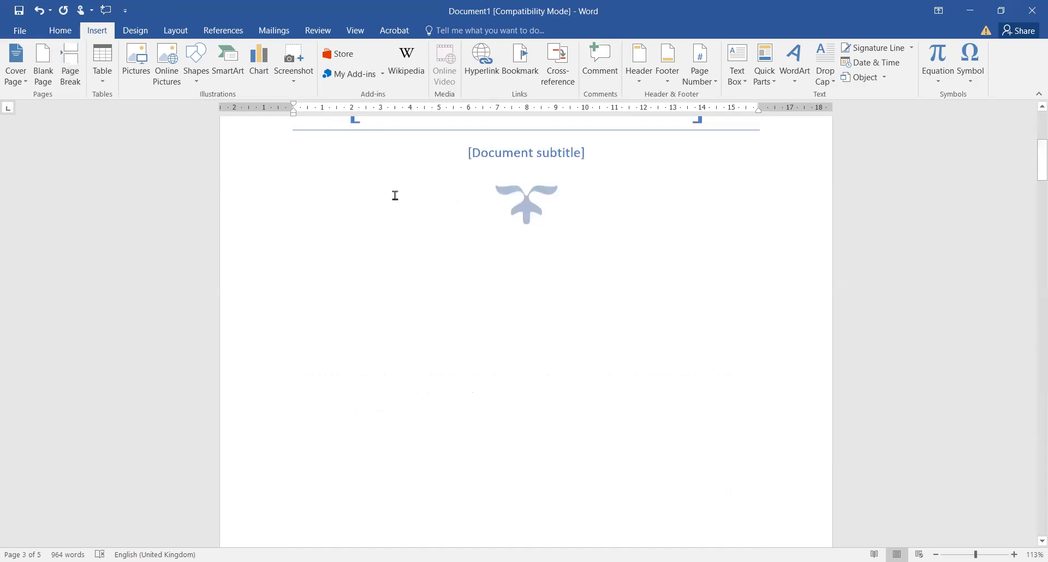
key("ctrl+z")
key("ctrl+z")
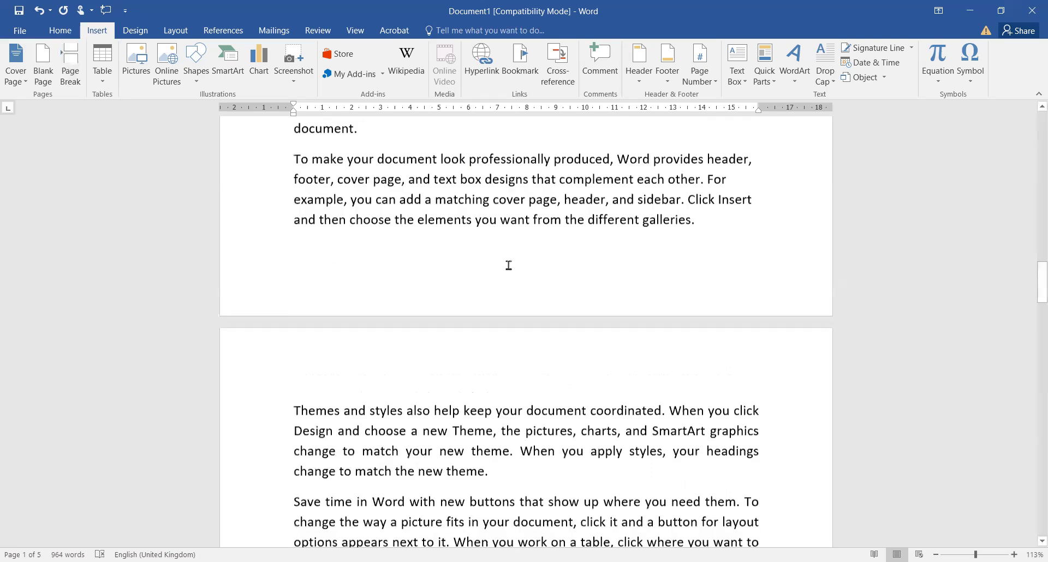
key("ctrl+z")
scroll(508, 265, "up", 1)
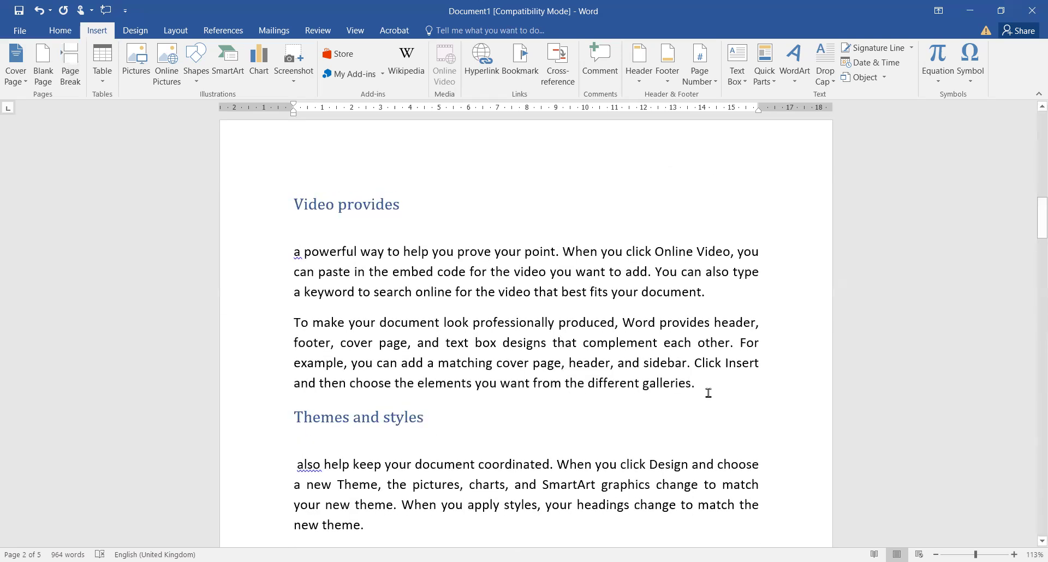
Insert a table of two columns and four rows on a new line above the "Themes and styles" heading on page 2.
left_click(721, 398)
key("Return")
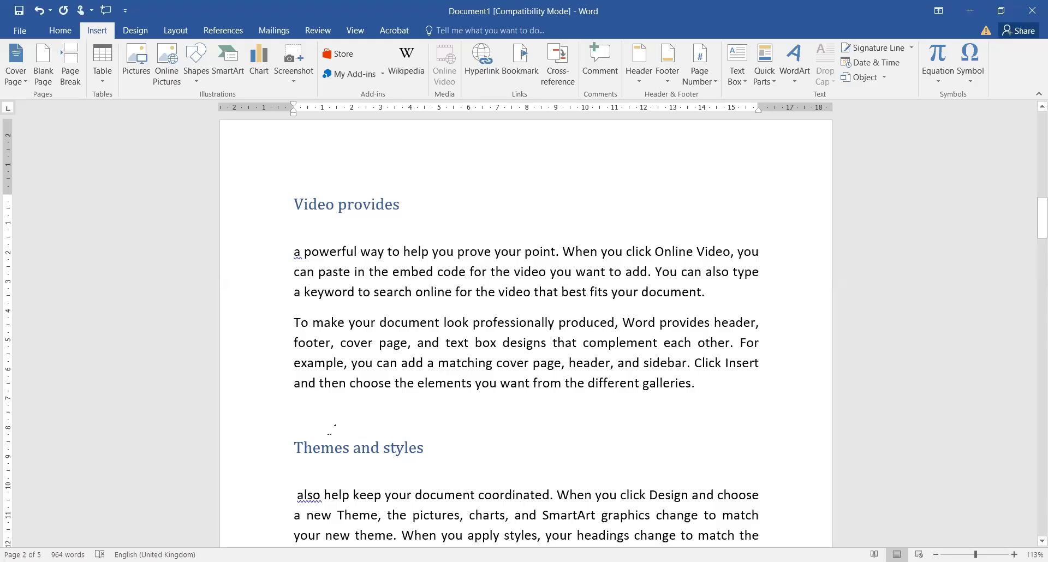
left_click(101, 79)
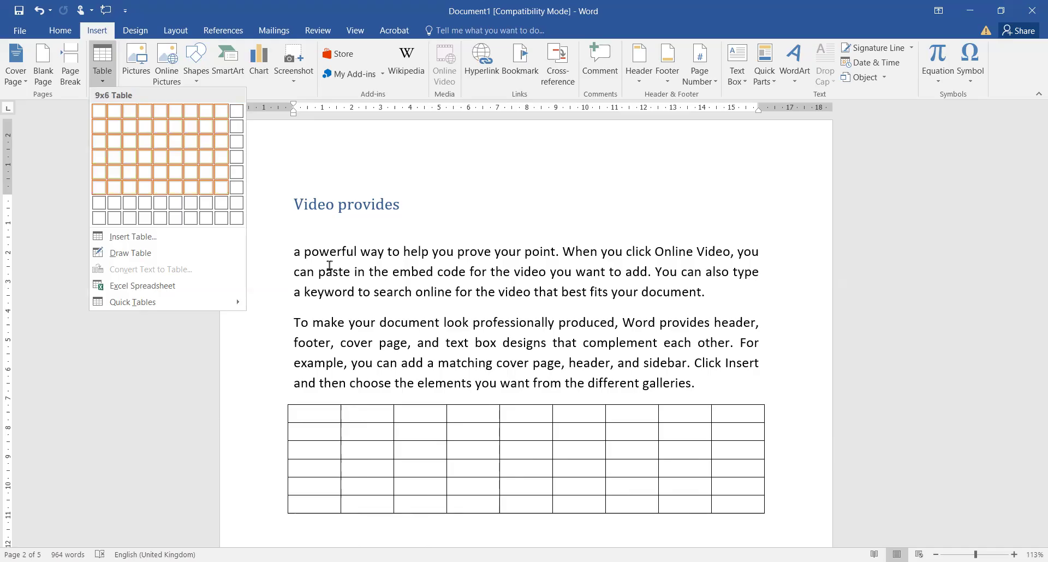
scroll(265, 229, "down", 3)
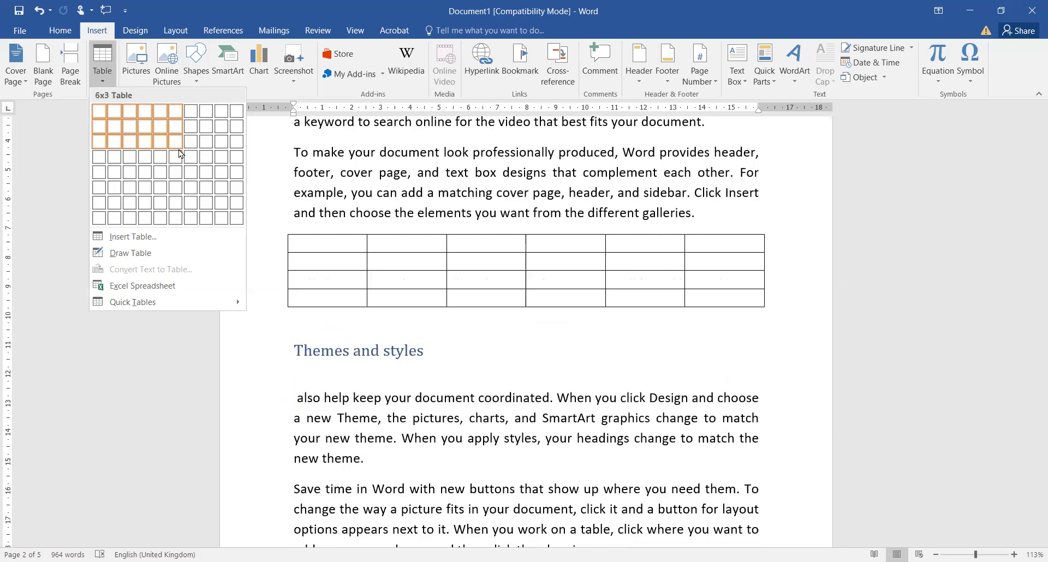
left_click(117, 160)
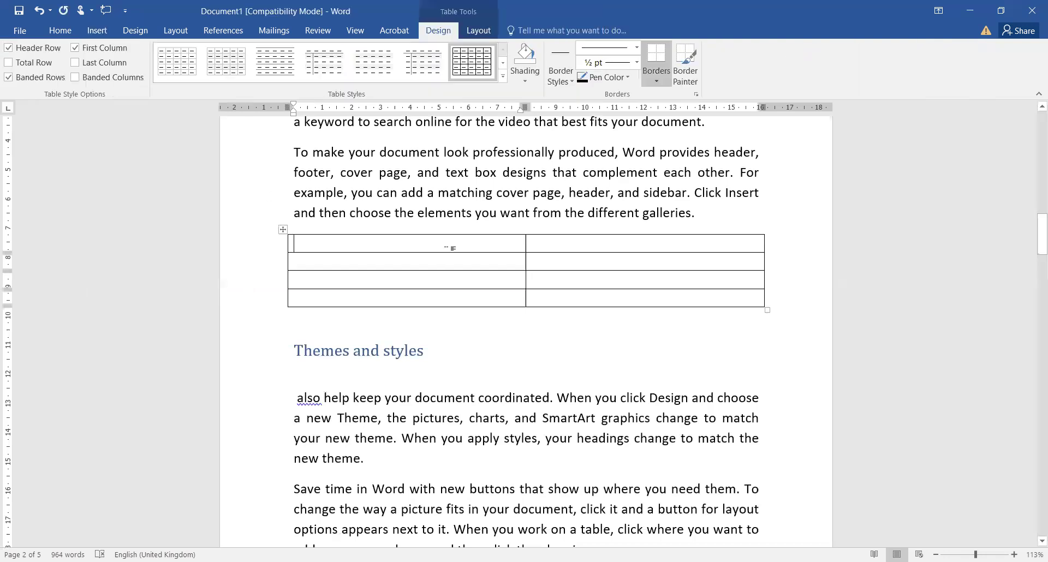
Fill the table's header row with "Students" in the first column and "Marks" in the second.
type("S")
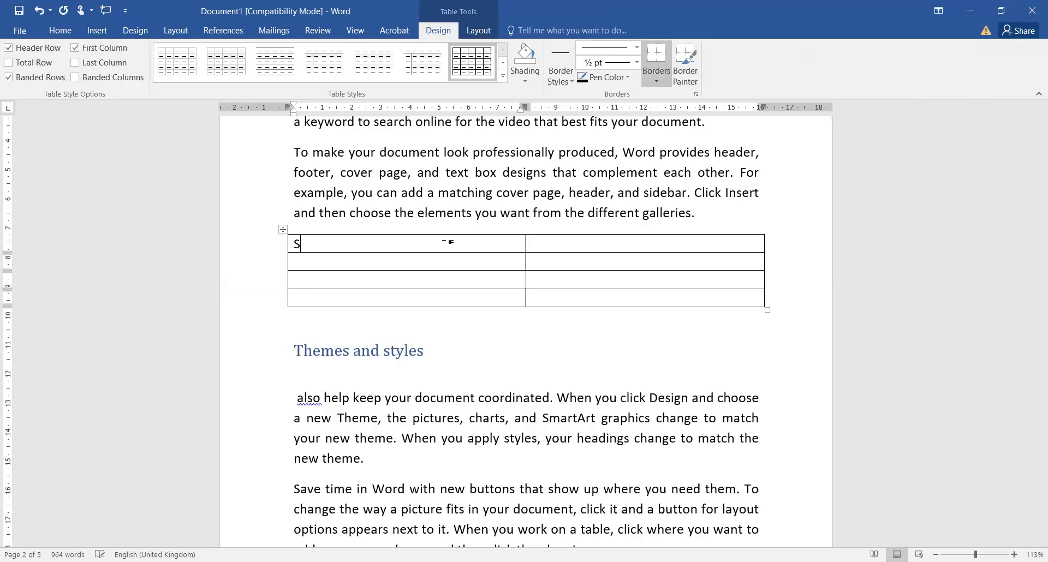
type("tudents")
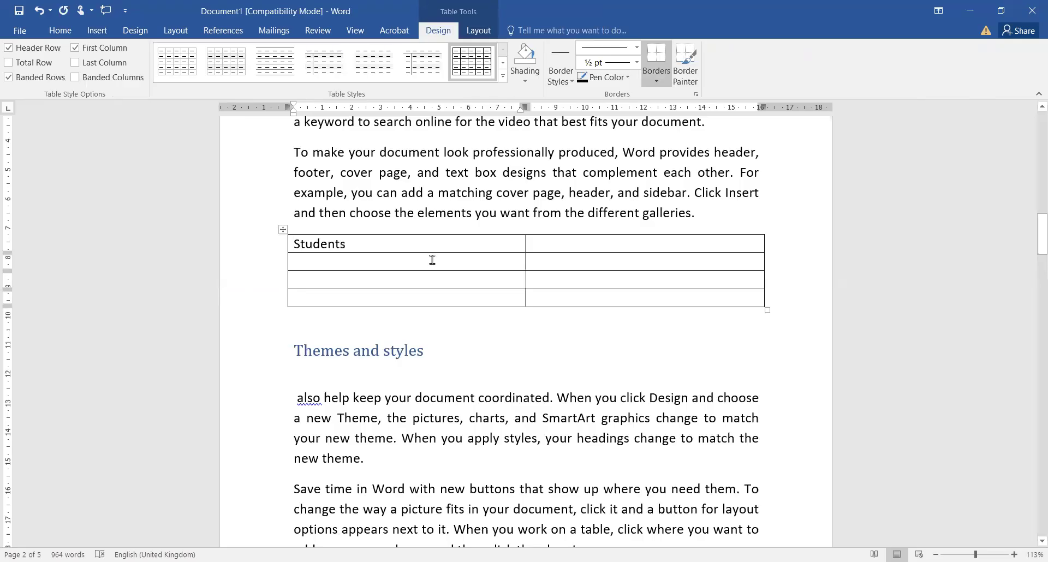
left_click(558, 247)
type("M")
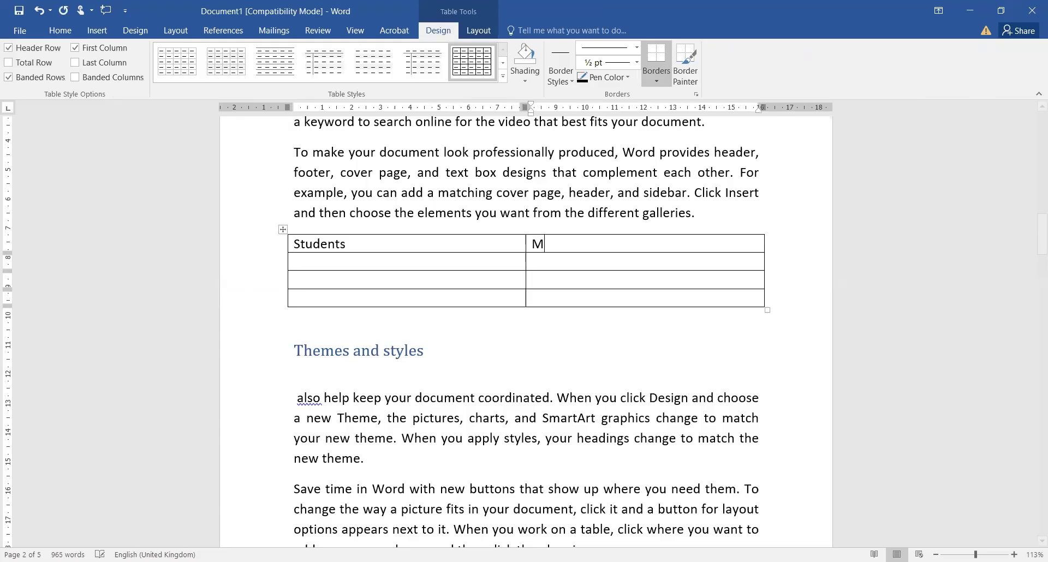
type("arks")
Fill the three cells under "Students" with one student's first name each, capitalizing the second and third names.
left_click(486, 264)
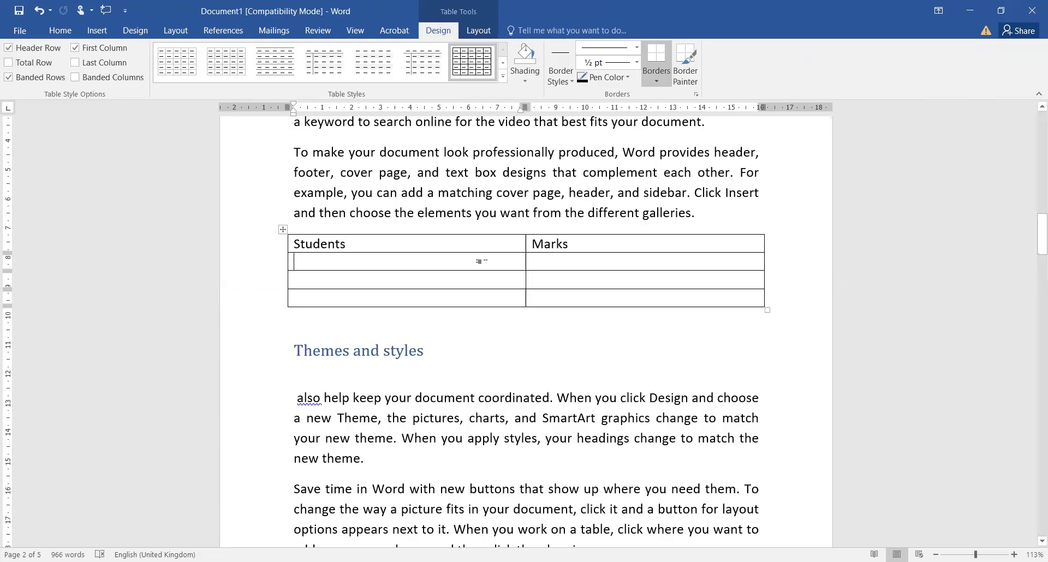
type("kasthuri")
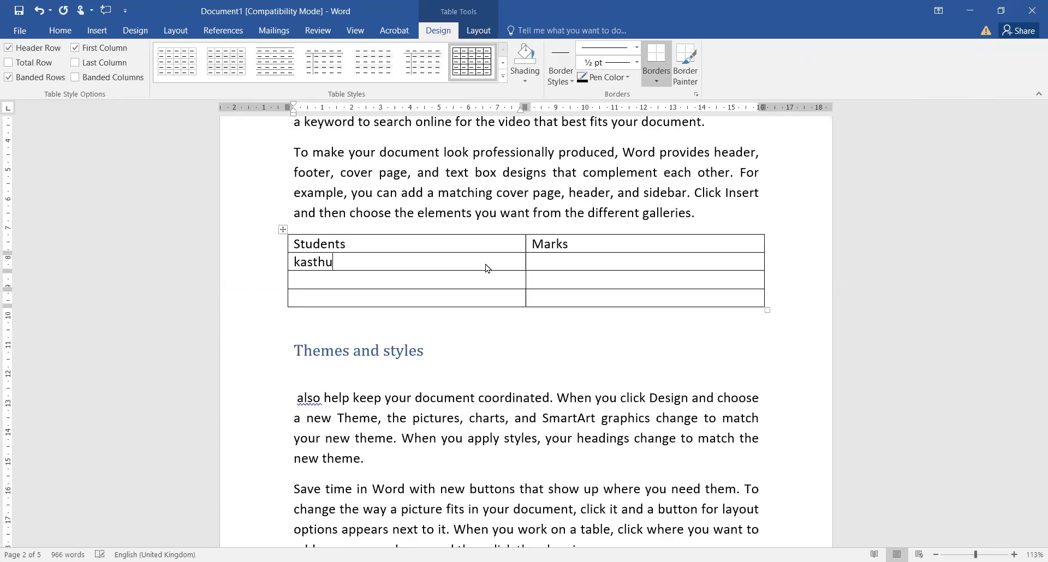
left_click(416, 284)
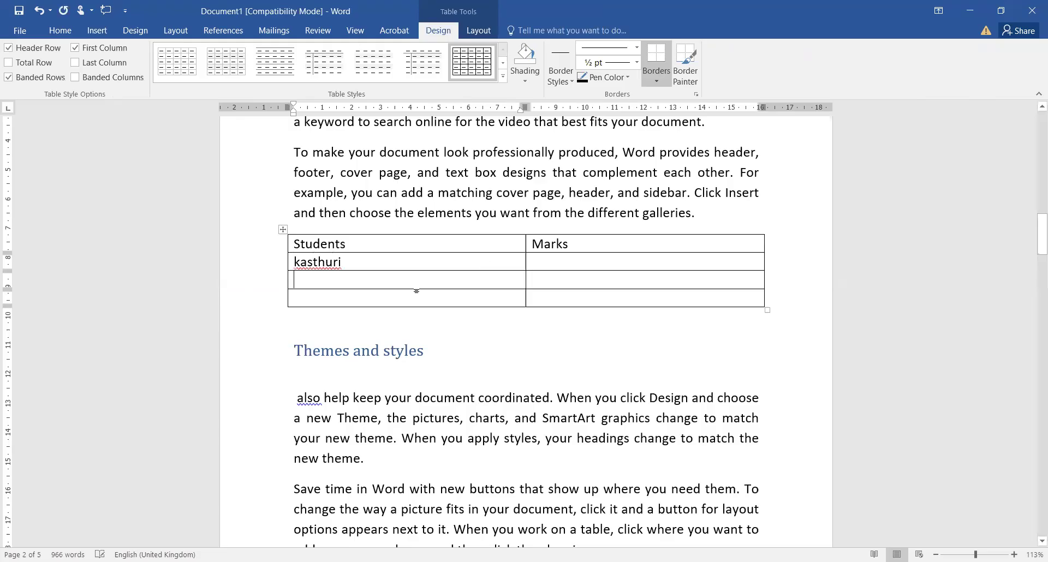
type("raja")
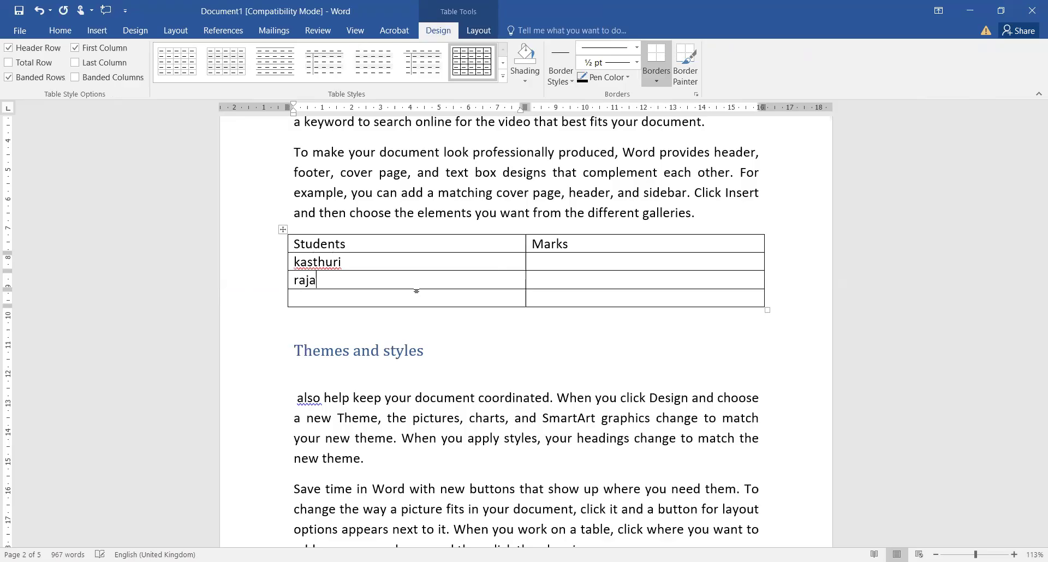
key("BackSpace")
key("BackSpace")
key("BackSpace")
key("BackSpace")
type("Raja")
left_click(294, 298)
type("Vimal")
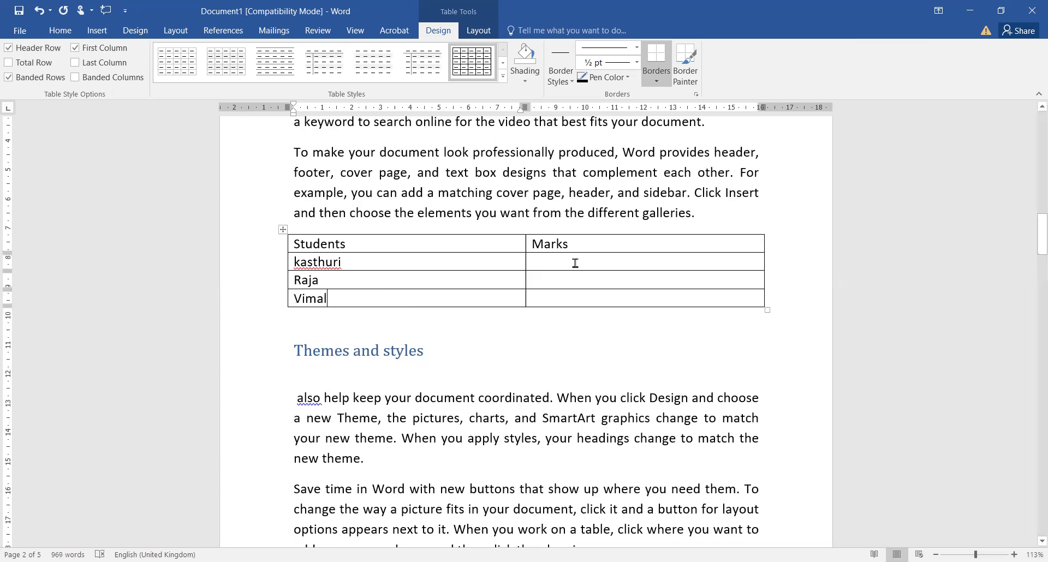
Enter the marks 100, 80 and 93 in the three cells under "Marks".
left_click(575, 263)
type("100")
left_click(568, 281)
type("80")
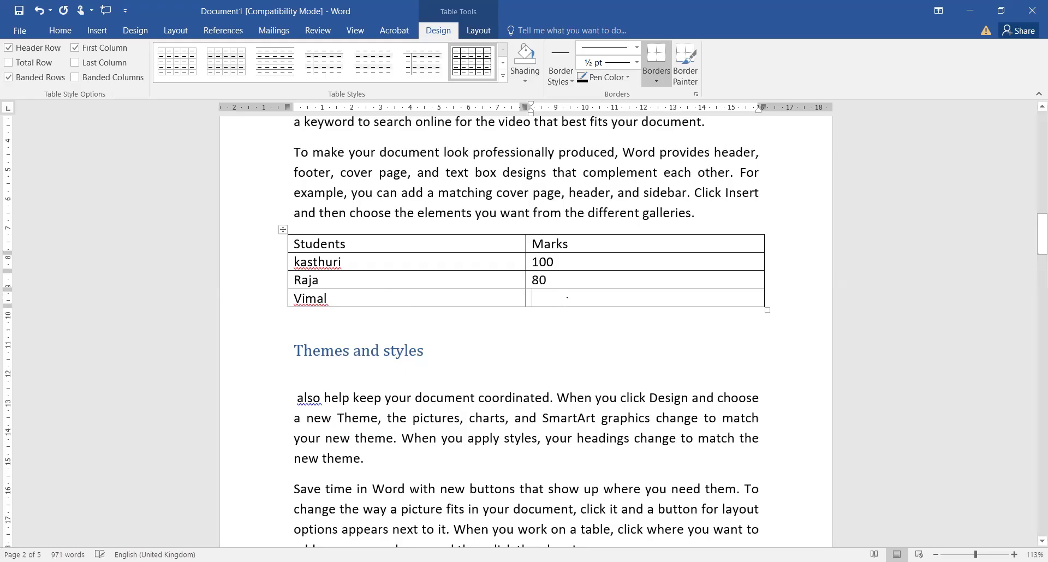
type("93")
Center the "Students" and "Marks" headings in the table's header row.
left_click_drag(346, 244, 290, 243)
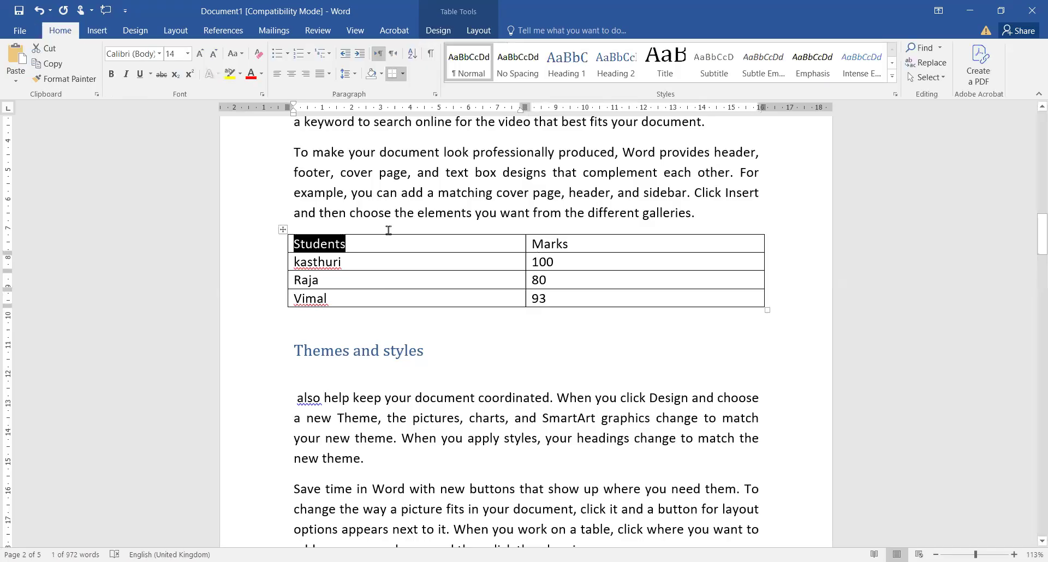
left_click(286, 249)
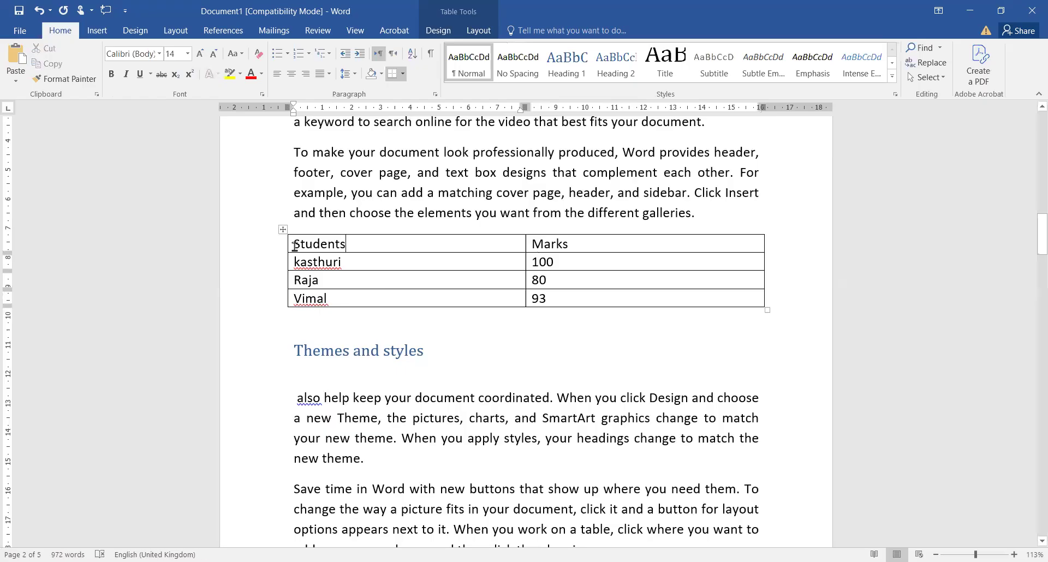
double_click(317, 242)
left_click(578, 243, "shift")
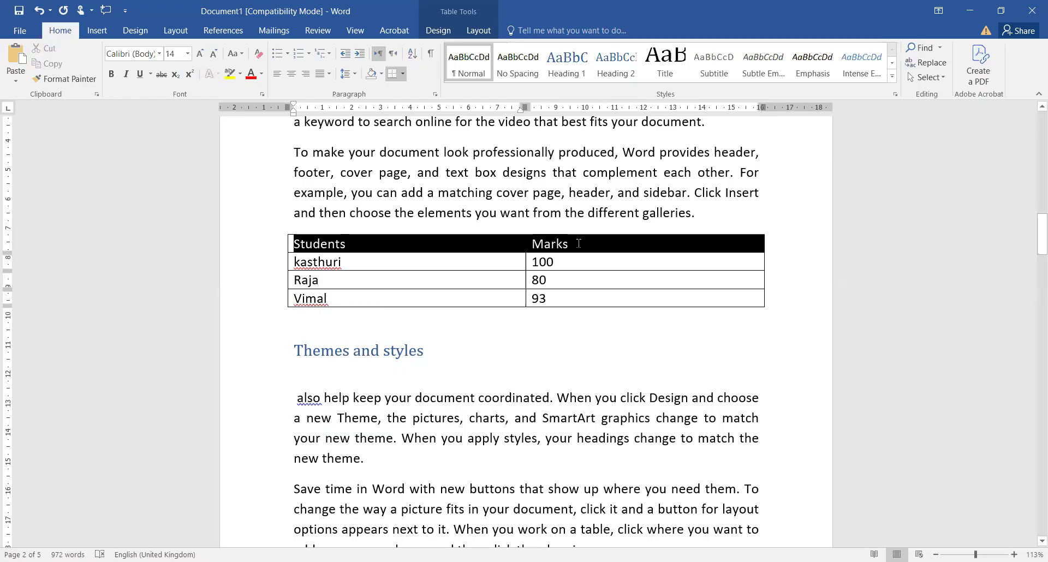
left_click(291, 74)
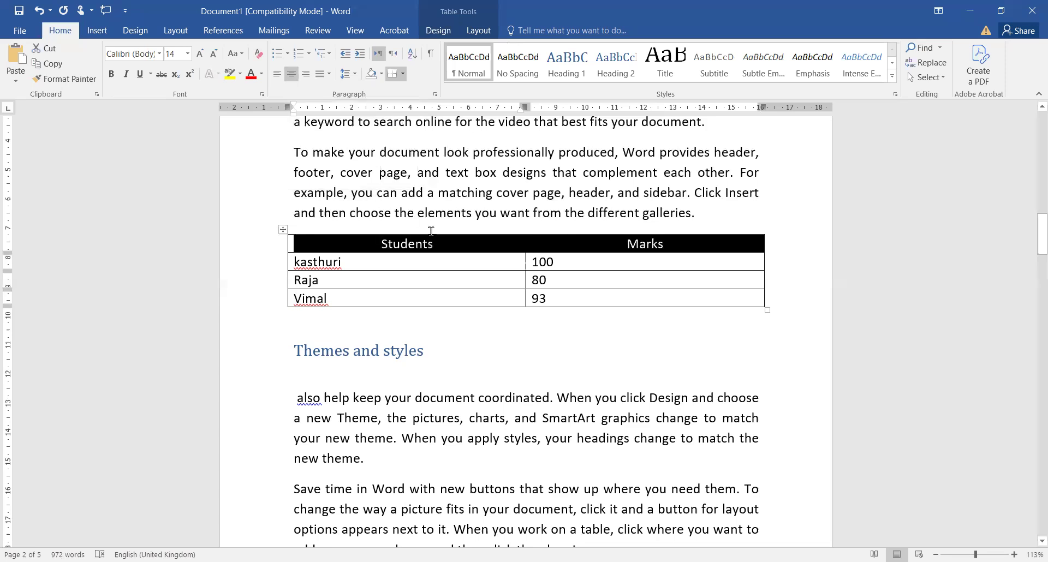
left_click(457, 255)
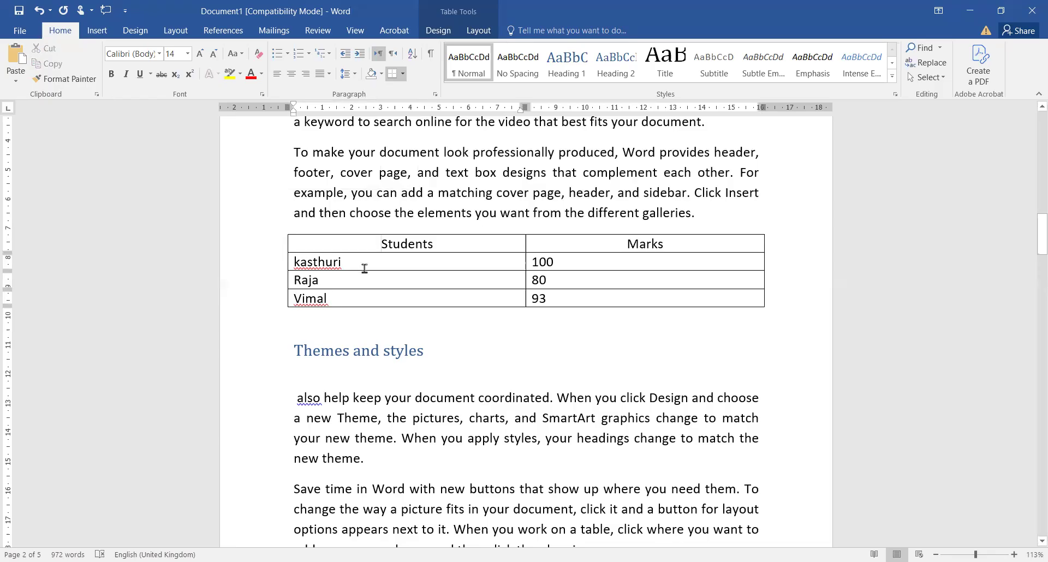
Center the text in all cells of the student marks table.
left_click_drag(550, 287, 633, 297)
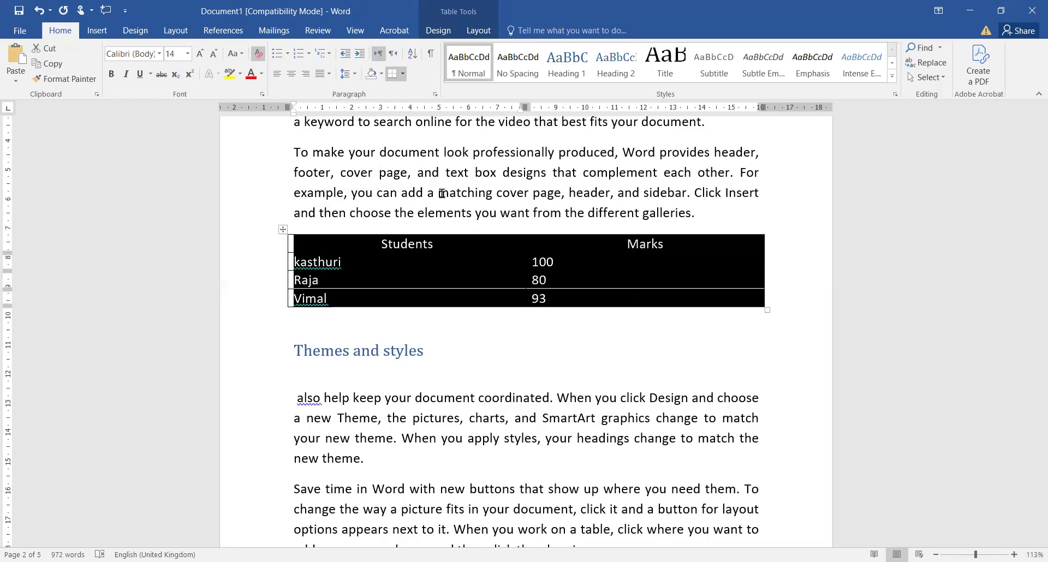
left_click(291, 73)
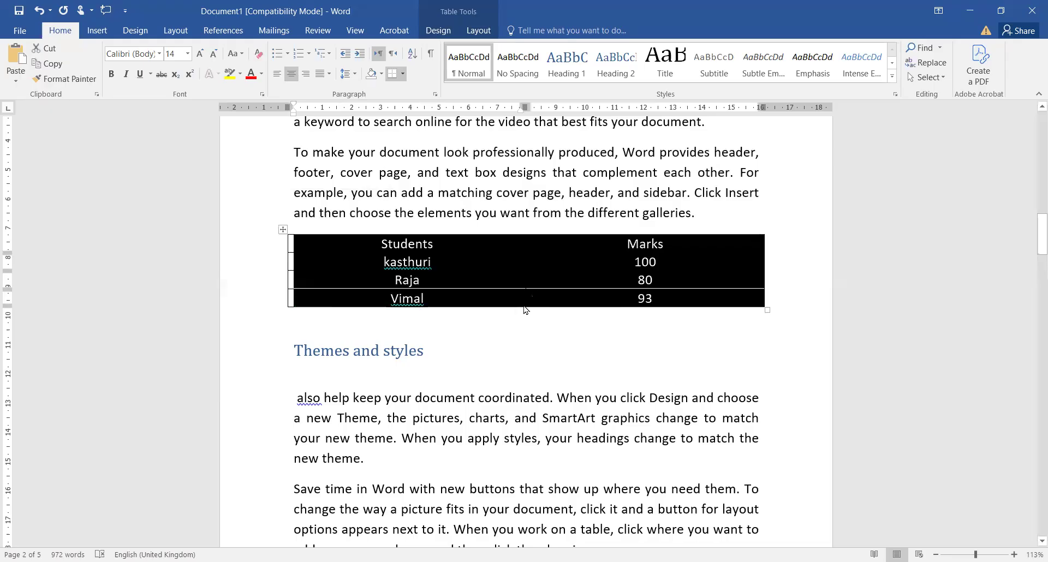
left_click(562, 330)
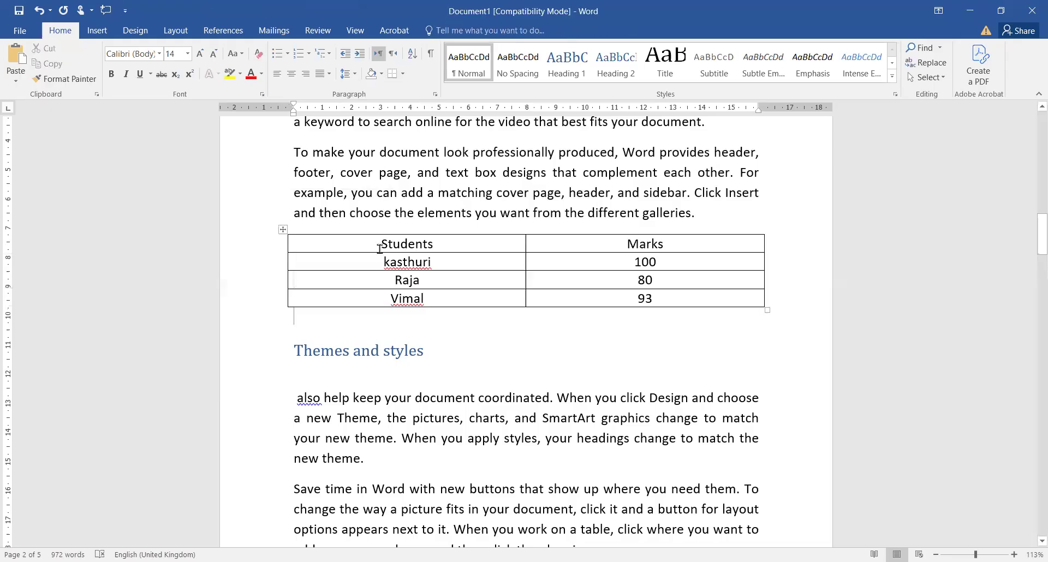
Left-align the names and marks in the three student rows beneath the table's header.
left_click_drag(376, 262, 397, 262)
left_click(693, 299, "shift")
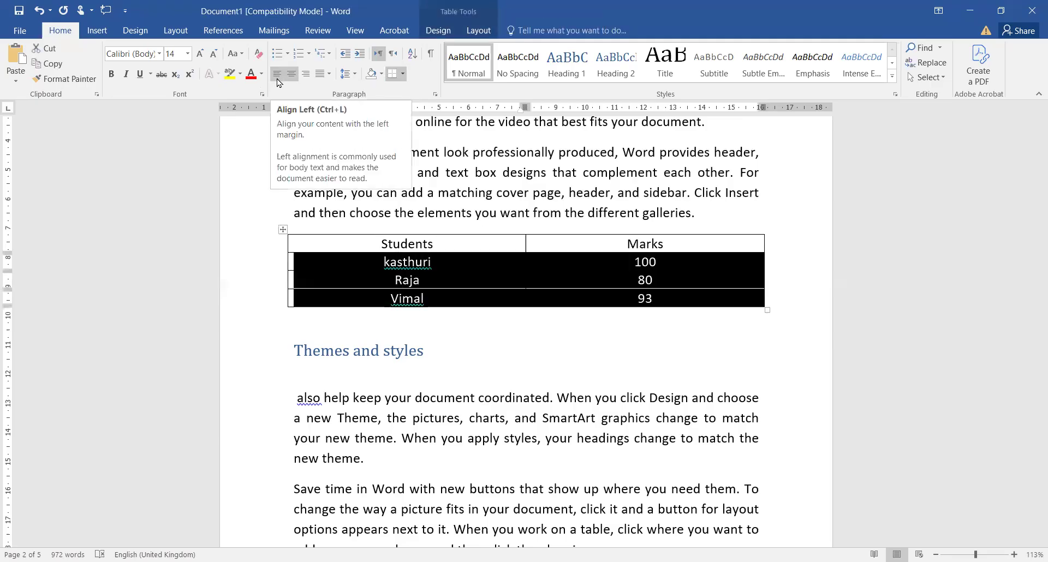
left_click(278, 82)
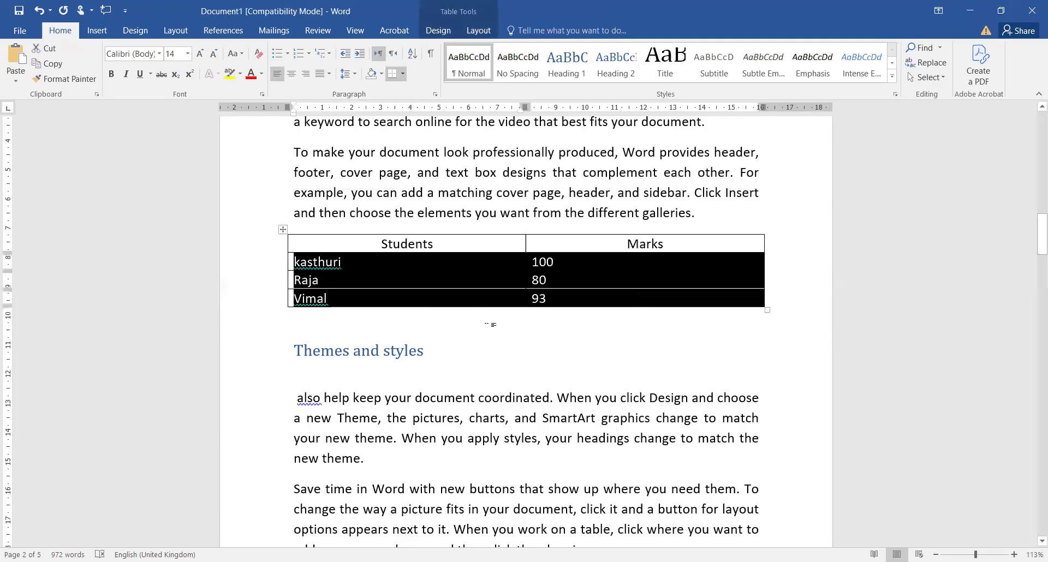
key("Down")
Make the "Students" and "Marks" header row bold and set its font to Times New Roman.
left_click_drag(479, 230, 622, 258)
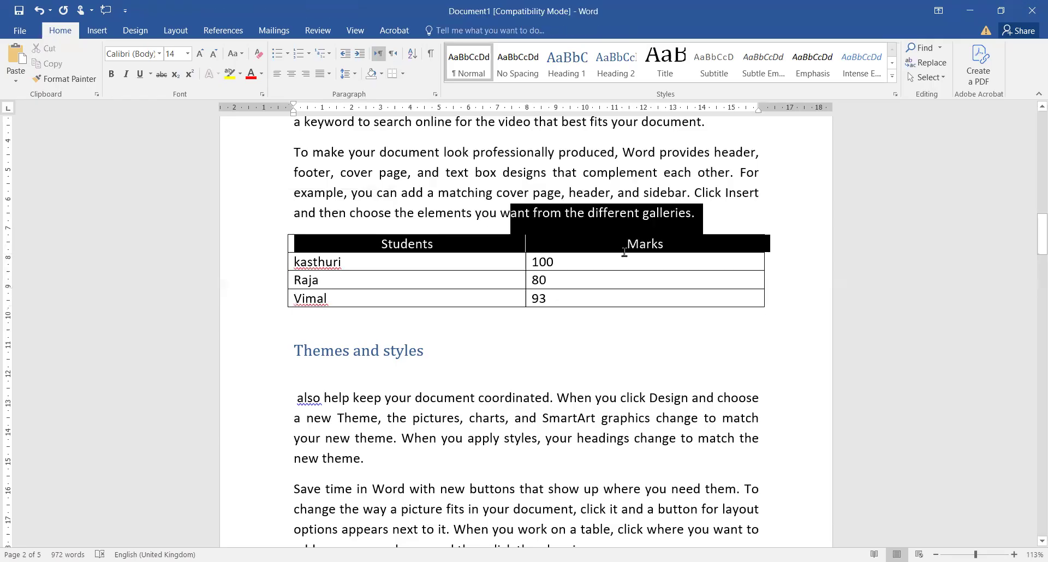
left_click(111, 74)
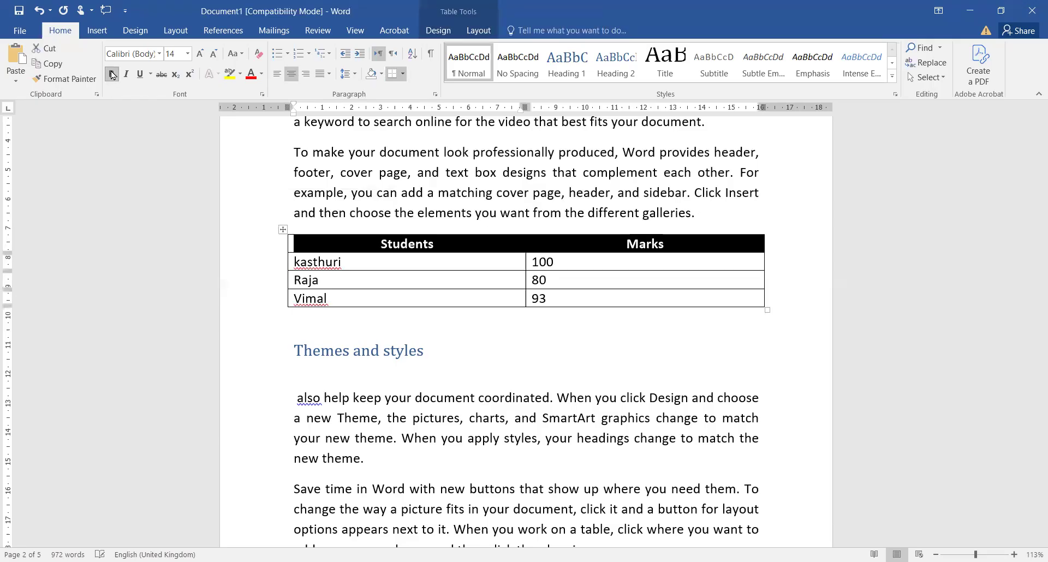
left_click(160, 54)
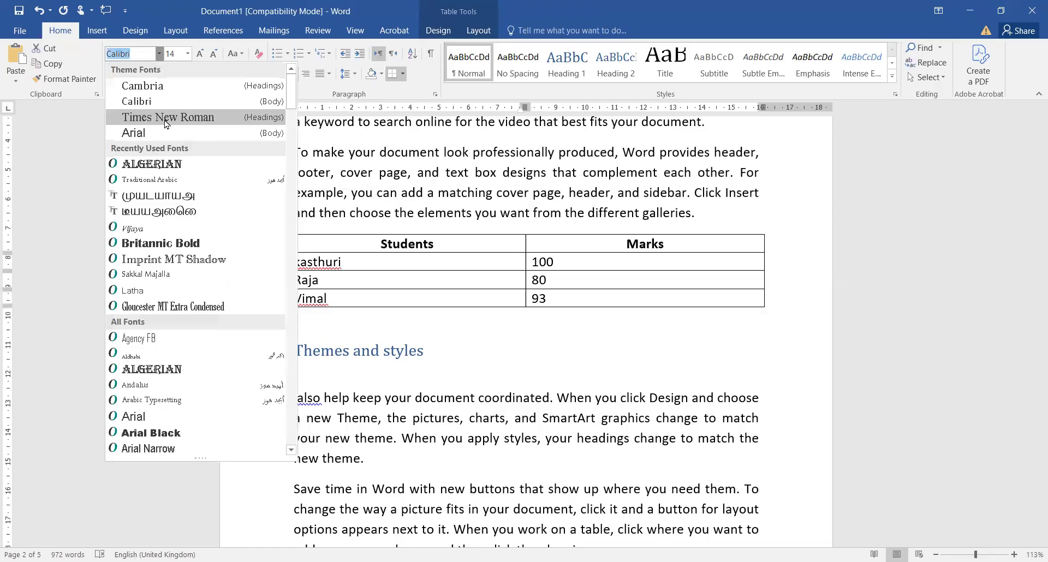
left_click(166, 118)
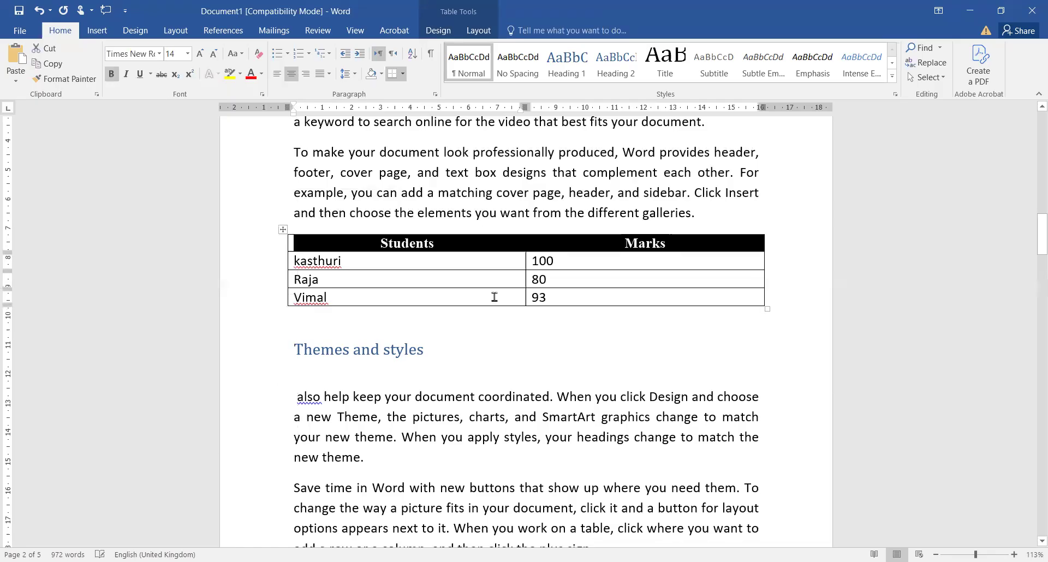
left_click(642, 416)
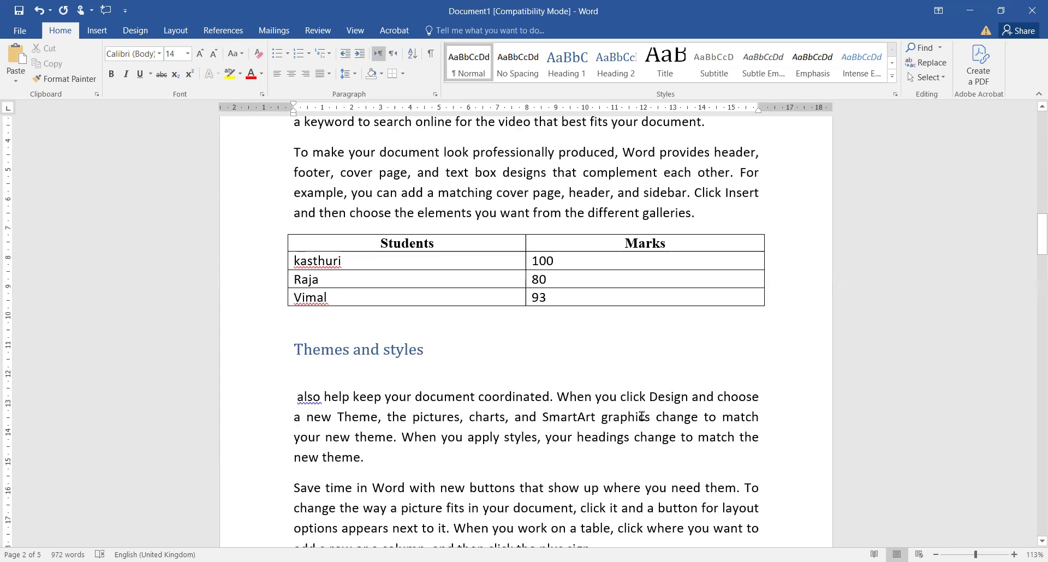
Add an empty row at the bottom of the student marks table.
left_click(97, 30)
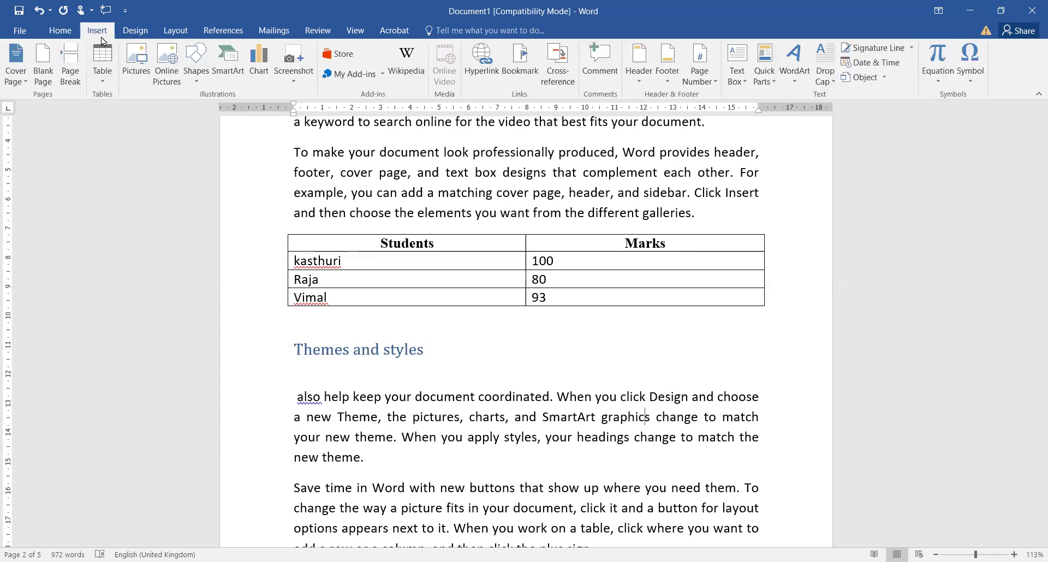
left_click(101, 83)
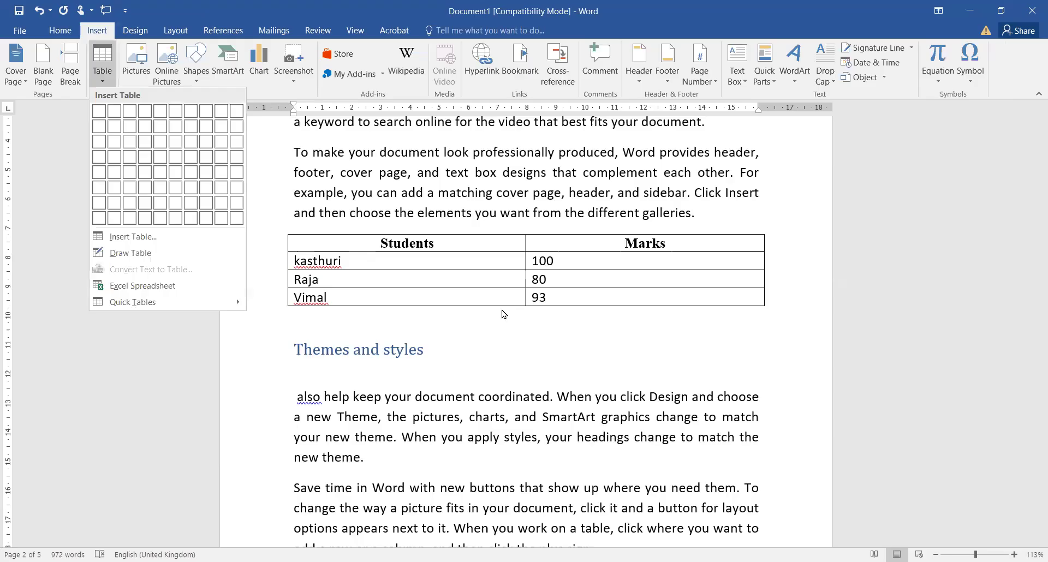
left_click(283, 307)
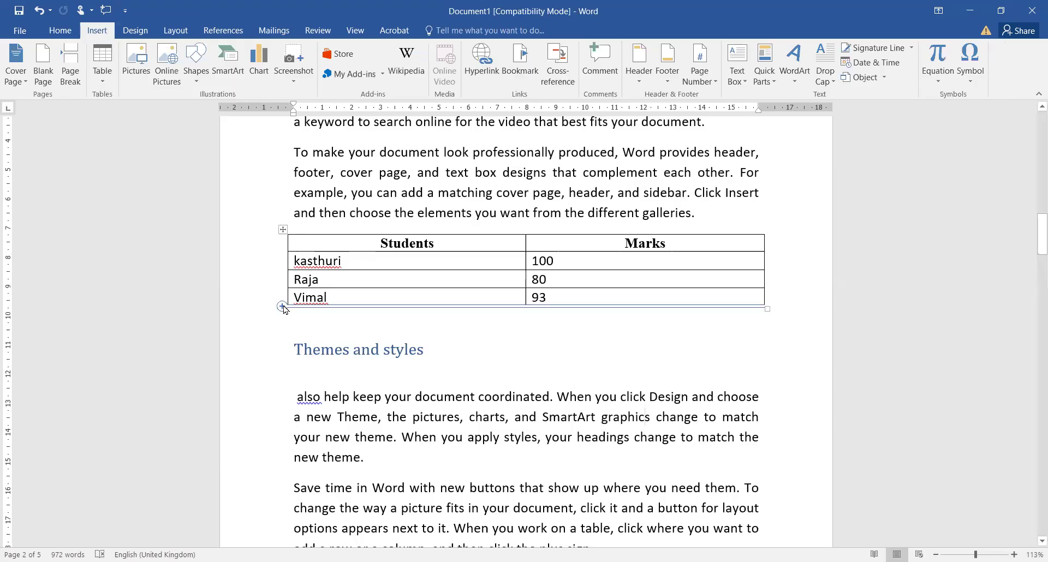
left_click(282, 306)
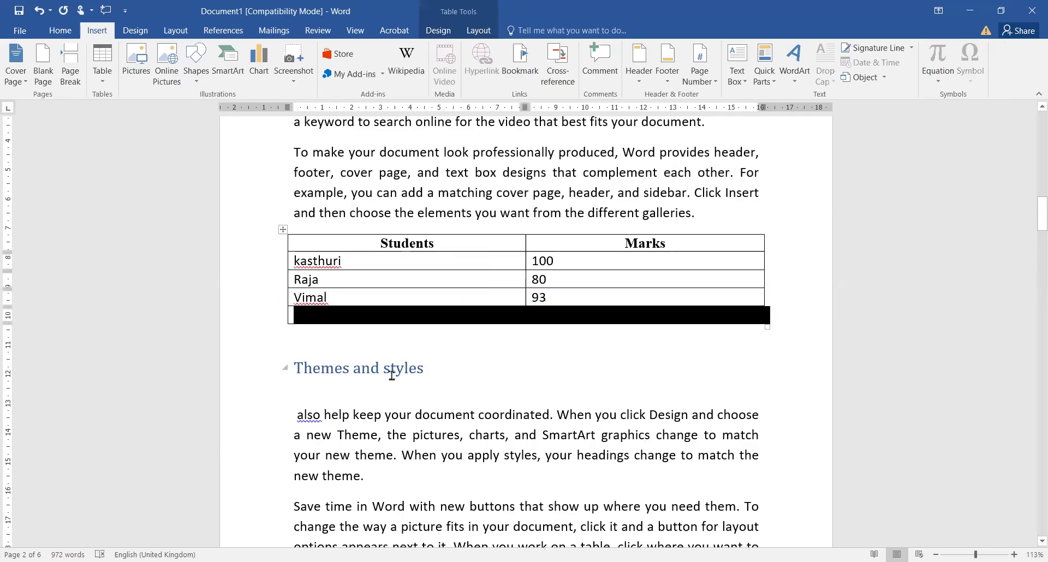
left_click(460, 352)
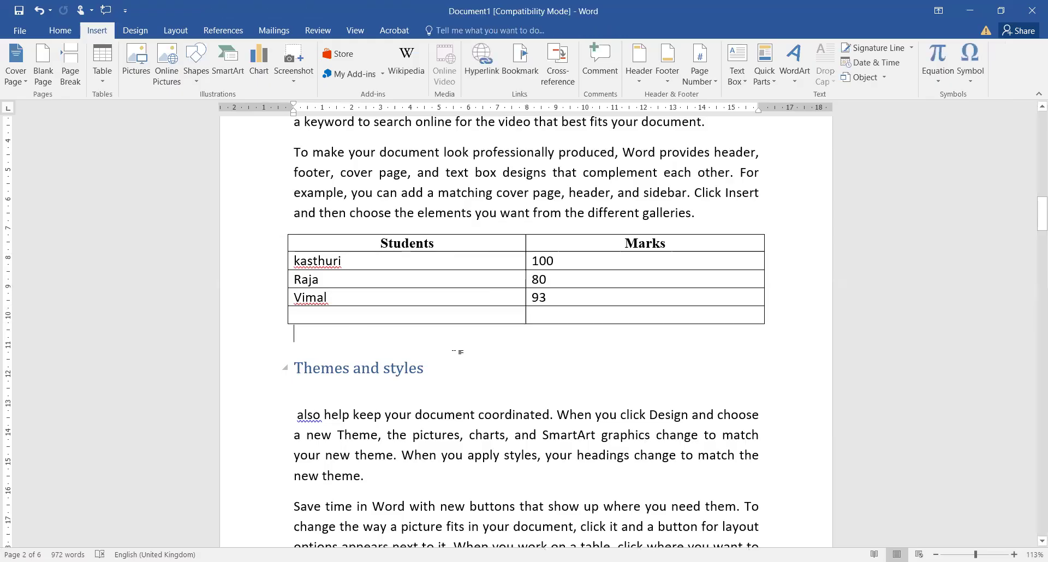
Fill the empty bottom row with a student's first name and the mark 75.
key("ctrl+z")
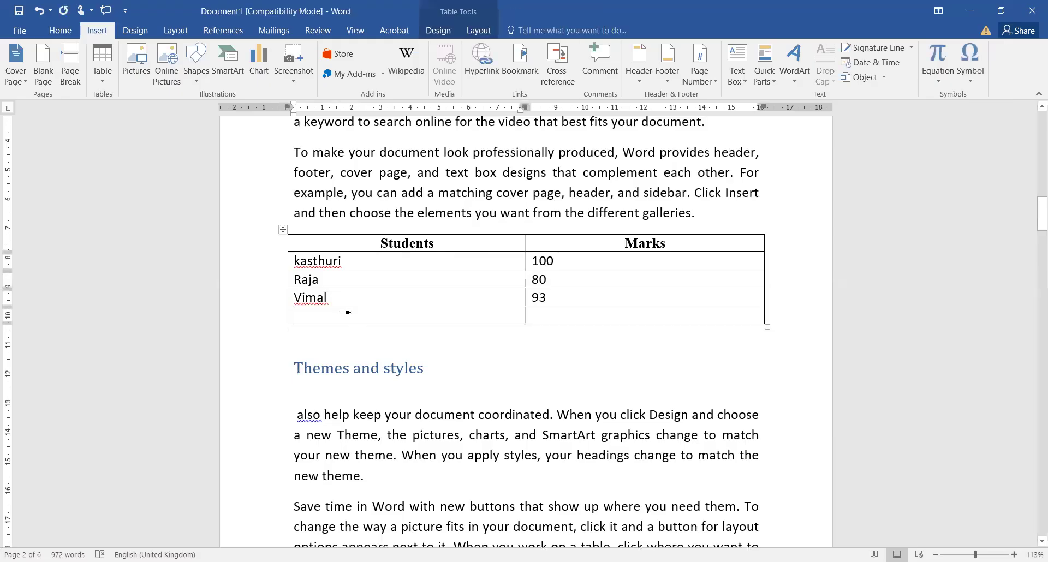
type("mo")
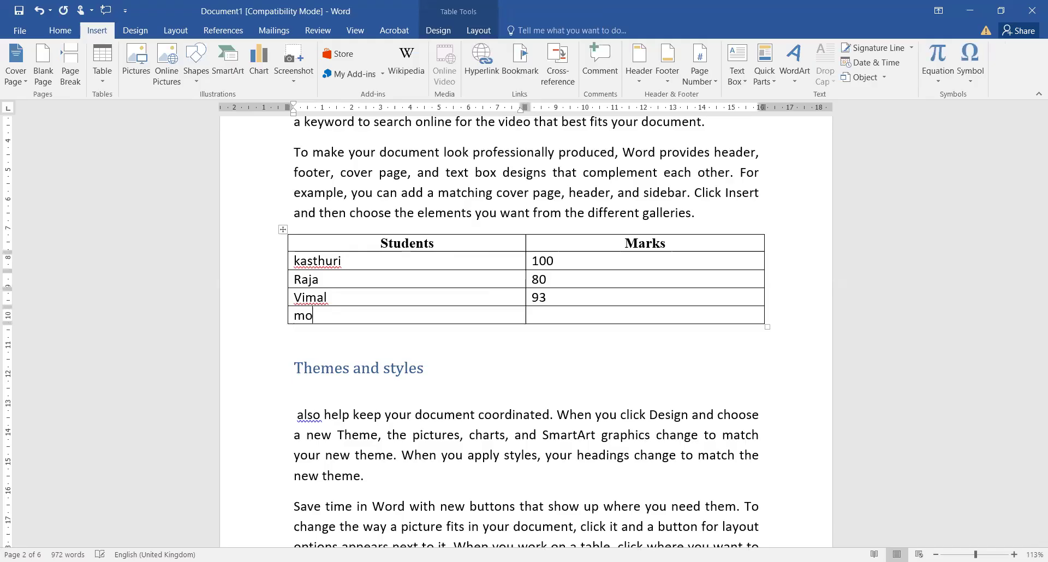
type("hammed")
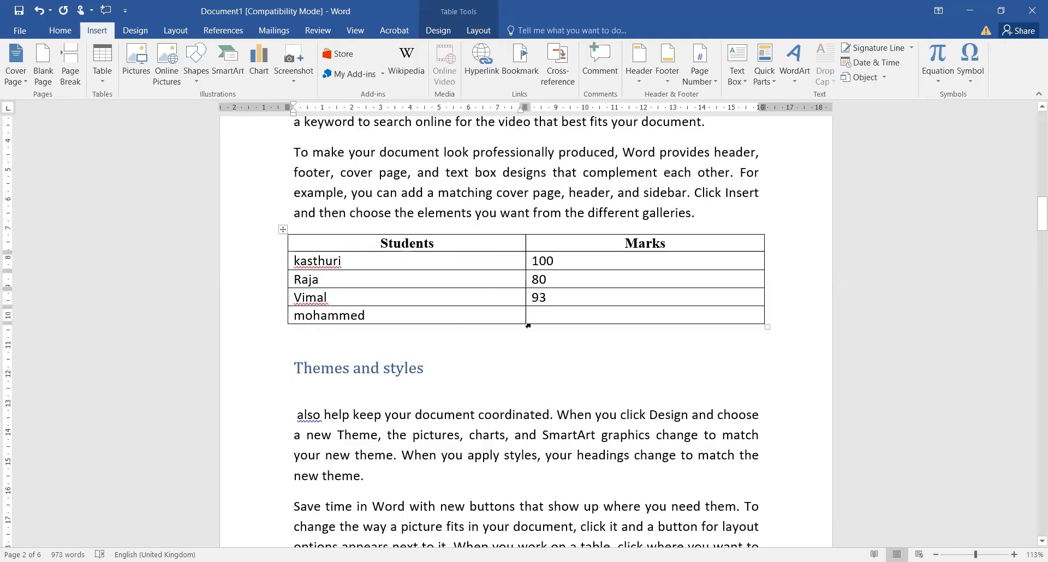
key("Tab")
type("75")
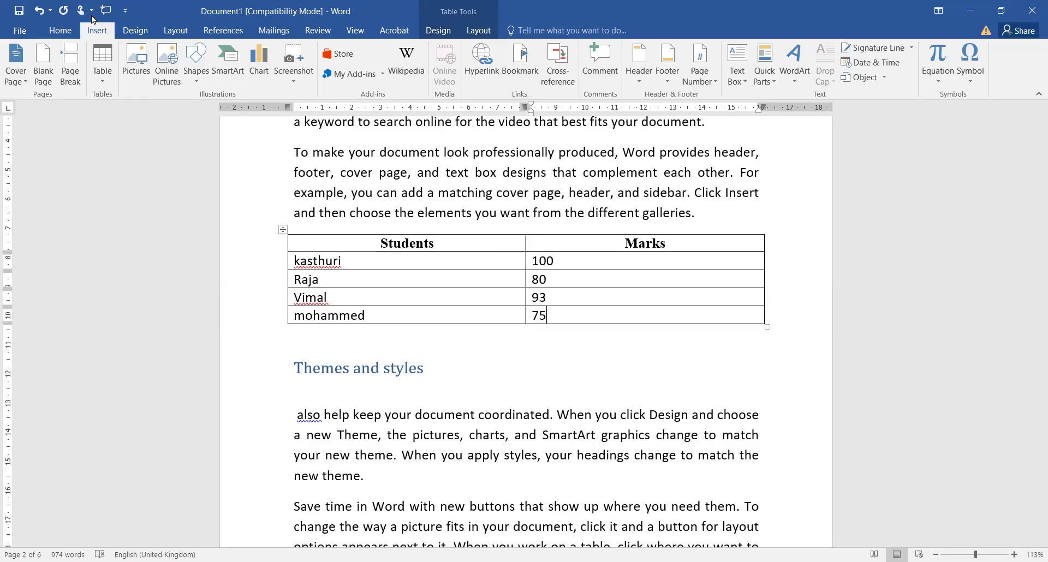
Add a blank paragraph after the "Themes and styles" paragraph that ends with "new theme.".
left_click(101, 85)
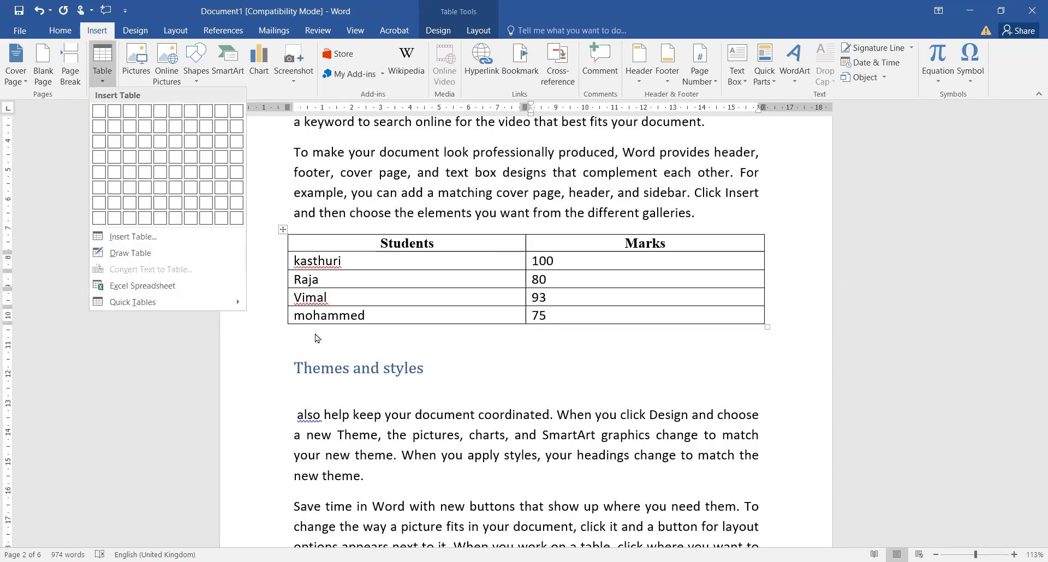
left_click(522, 365)
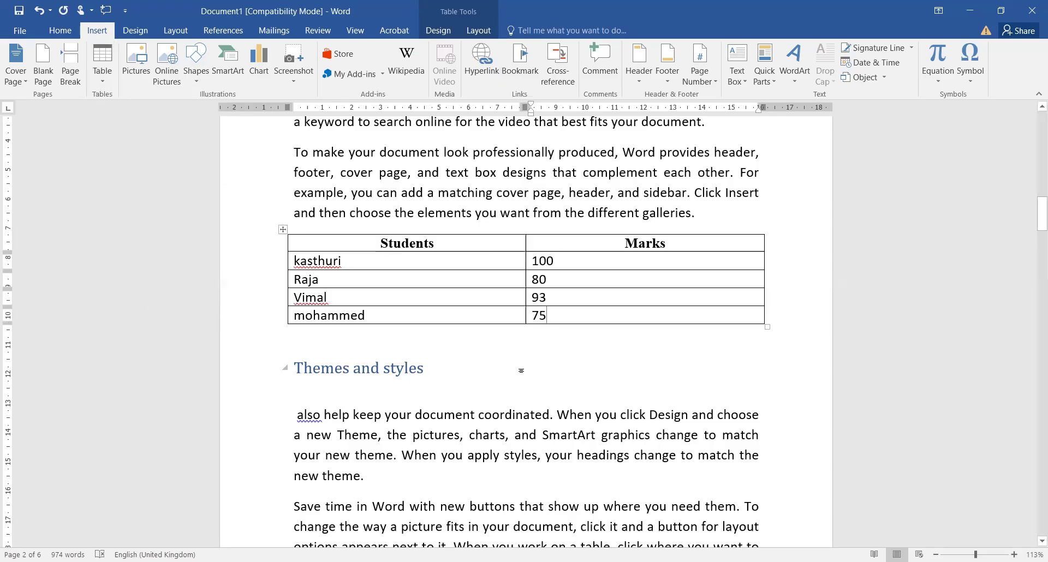
left_click(457, 391)
scroll(480, 392, "down", 4)
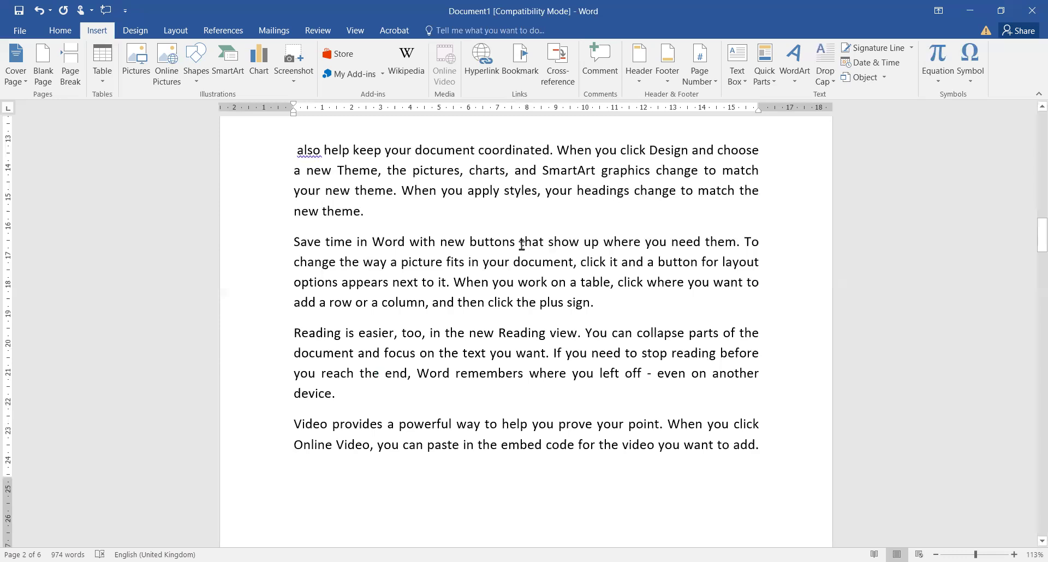
left_click(372, 216)
type("#")
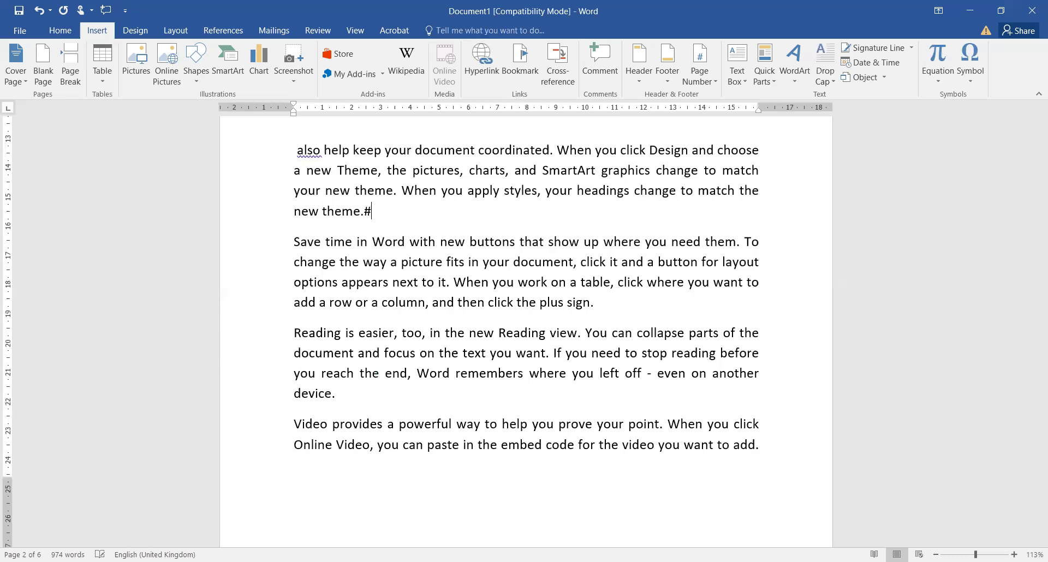
key("BackSpace")
key("Return")
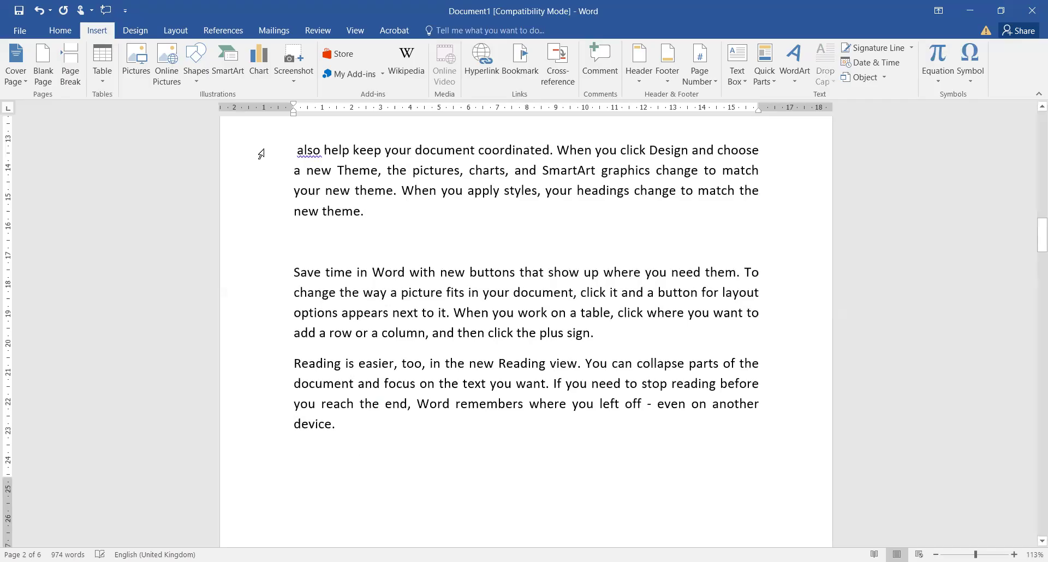
Draw a single-cell table about 8 cm wide by hand in the blank paragraph below "new theme.".
left_click(109, 88)
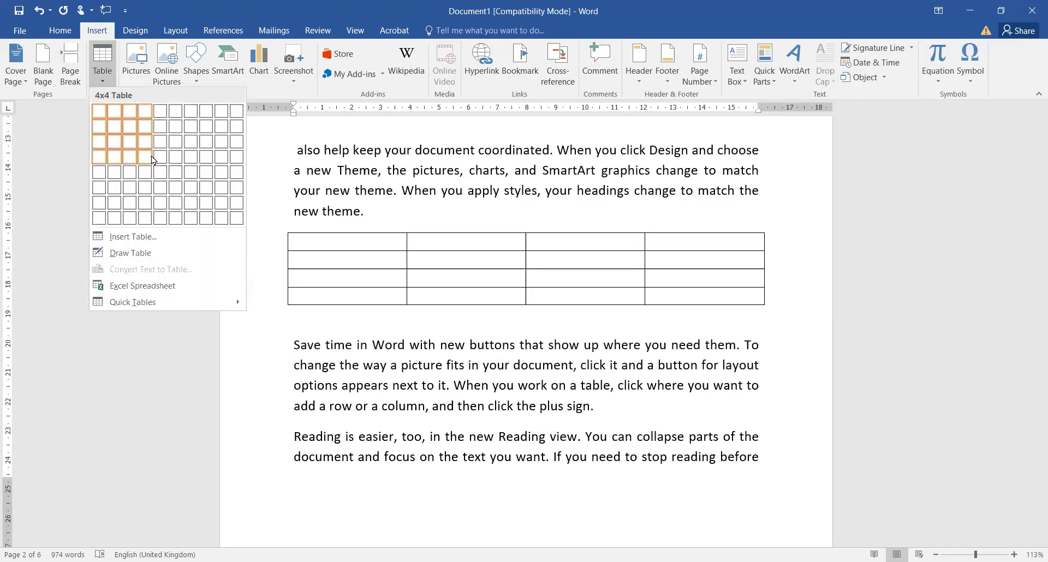
left_click(141, 254)
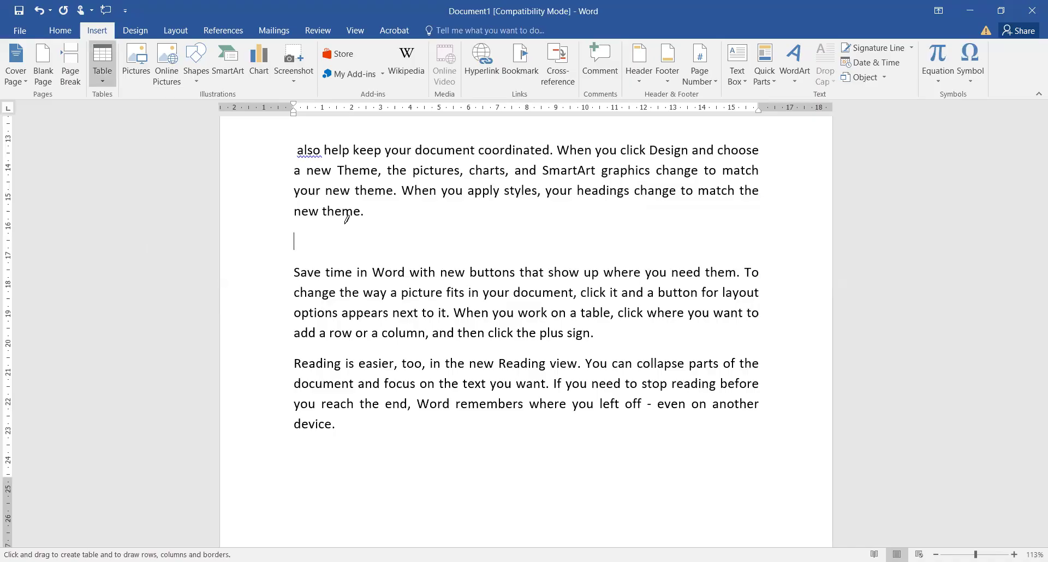
left_click(100, 85)
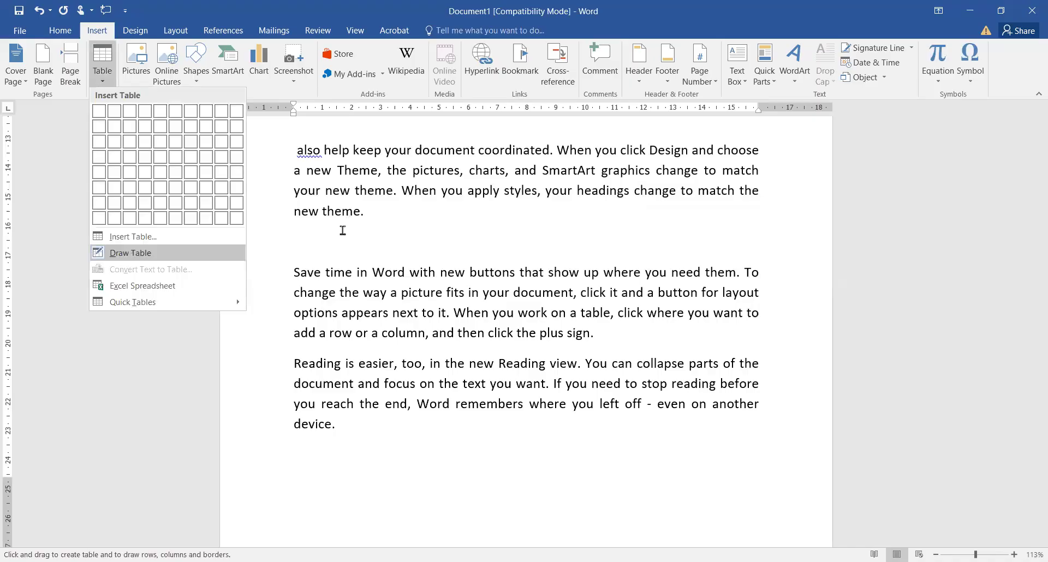
left_click(298, 248)
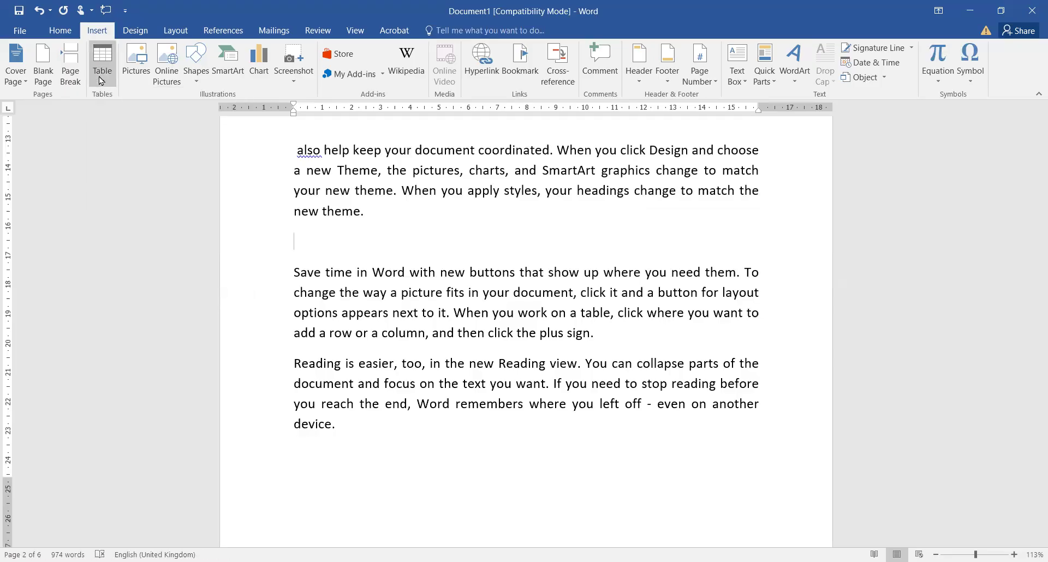
left_click(124, 255)
left_click_drag(335, 239, 571, 253)
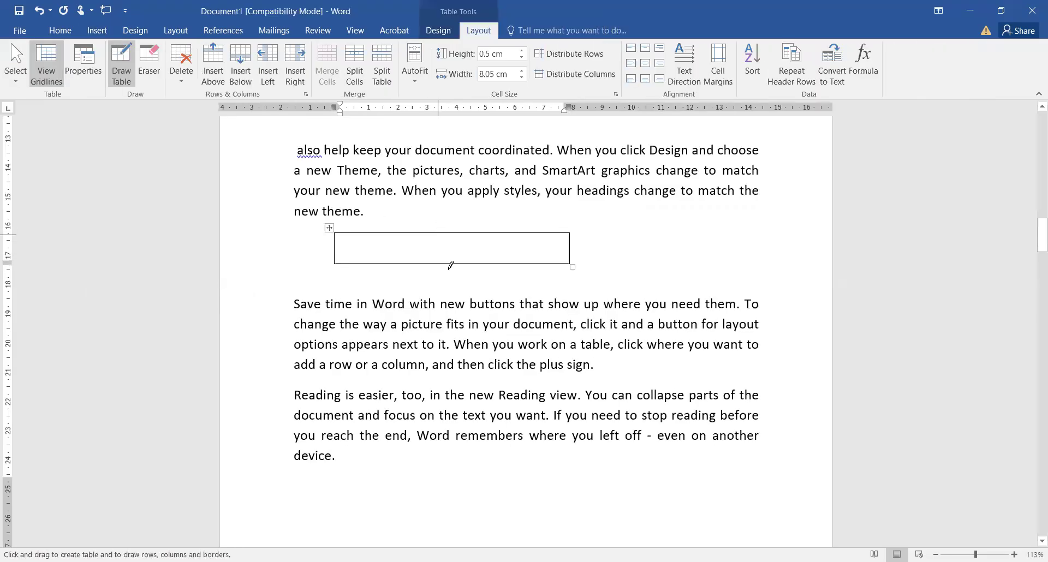
Draw a vertical divider and a horizontal divider right of it in the table, and add cells beneath both parts.
left_click_drag(438, 264, 437, 233)
left_click_drag(438, 244, 566, 243)
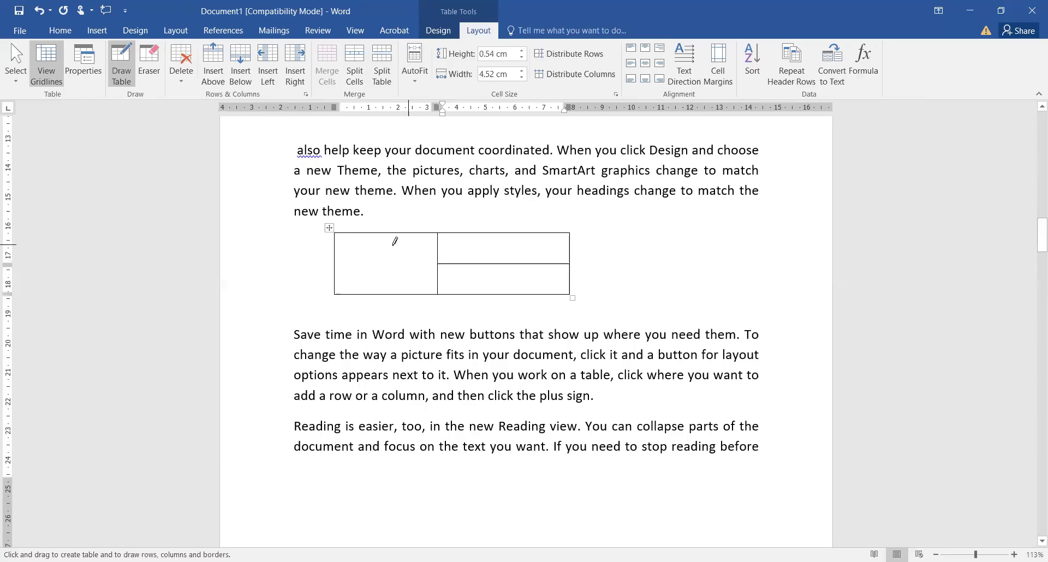
mouse_move(439, 289)
left_mouse_down()
mouse_move(440, 318)
mouse_move(572, 315)
left_mouse_up()
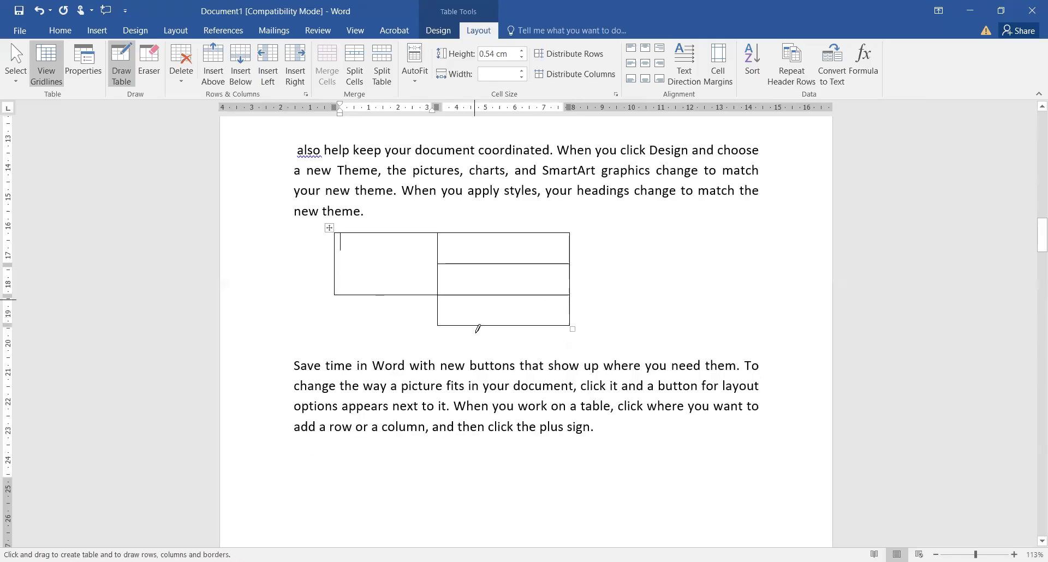
mouse_move(336, 295)
left_mouse_down()
mouse_move(335, 331)
mouse_move(401, 334)
mouse_move(442, 322)
left_mouse_up()
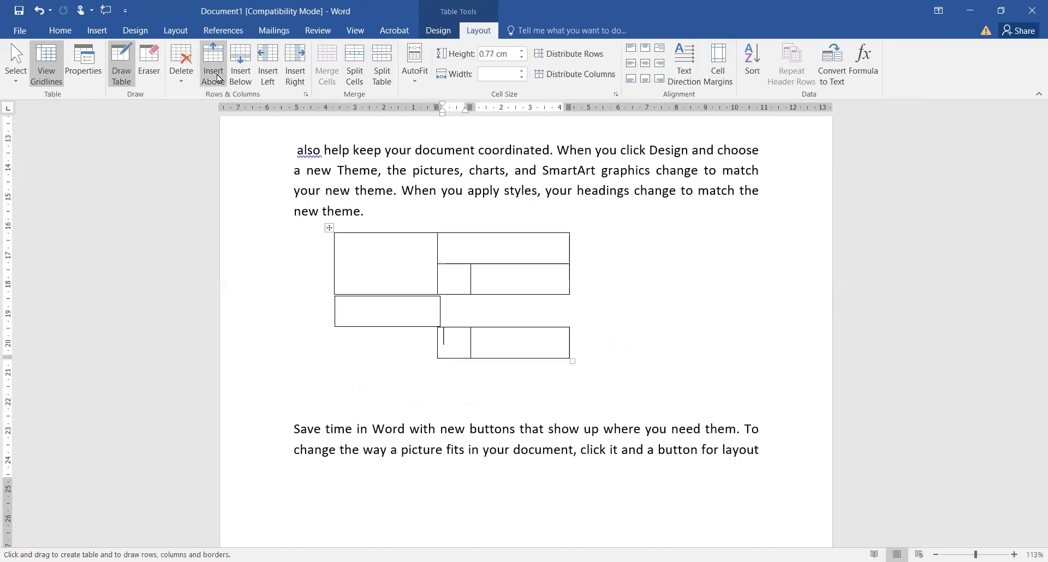
Insert two rows below in the drawn table, plus additional columns to the left and right of the selected cells.
left_click(242, 79)
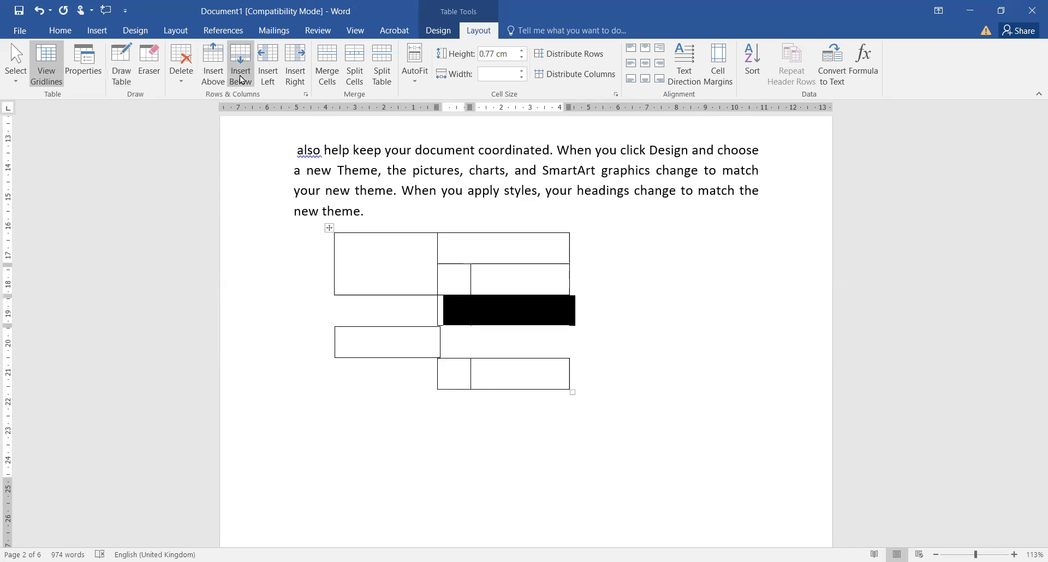
left_click(241, 79)
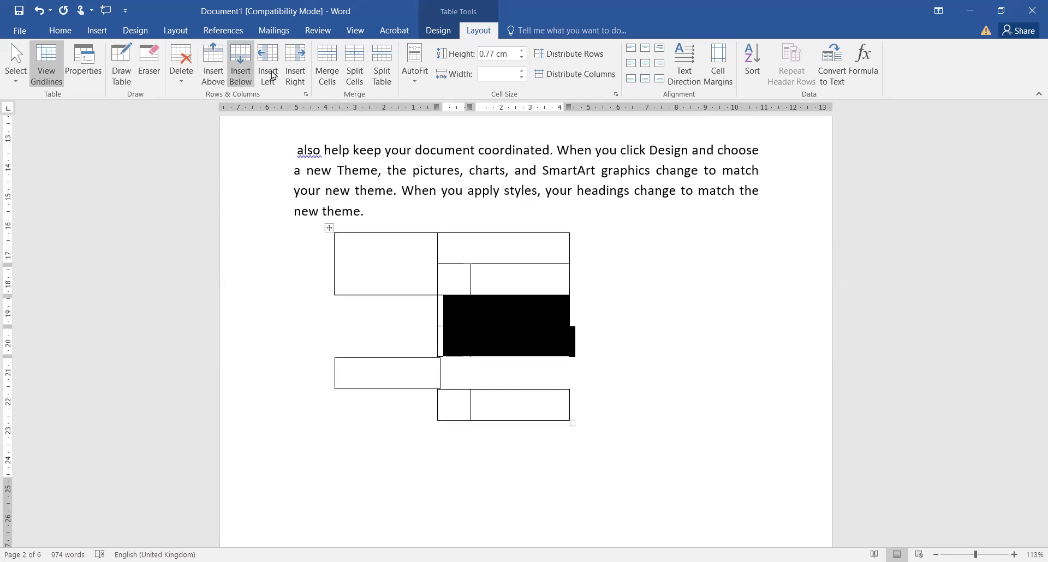
left_click(272, 75)
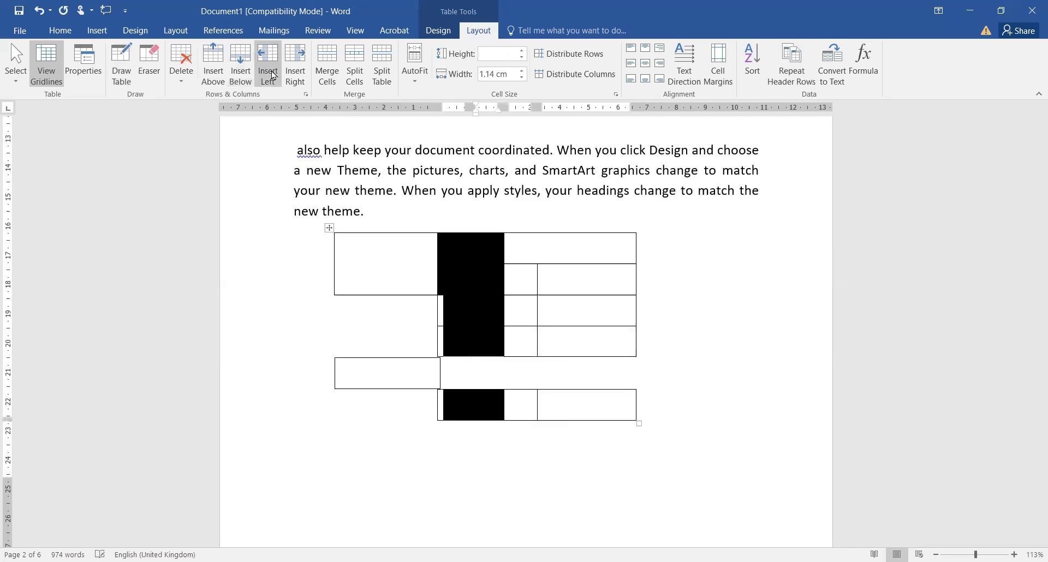
left_click(301, 76)
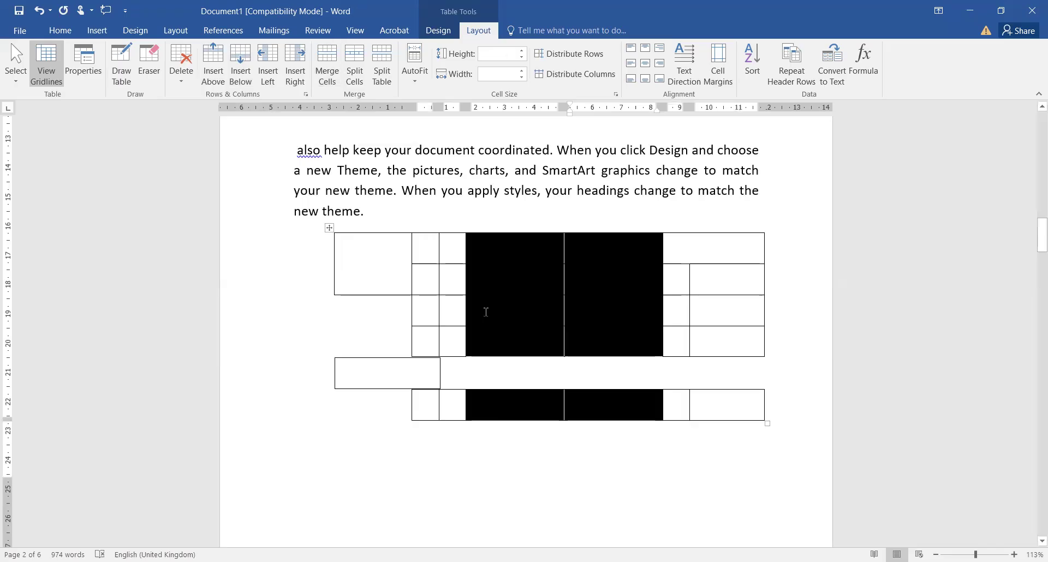
Set the height of the drawn table's third row to 0.4 cm.
left_click(484, 312)
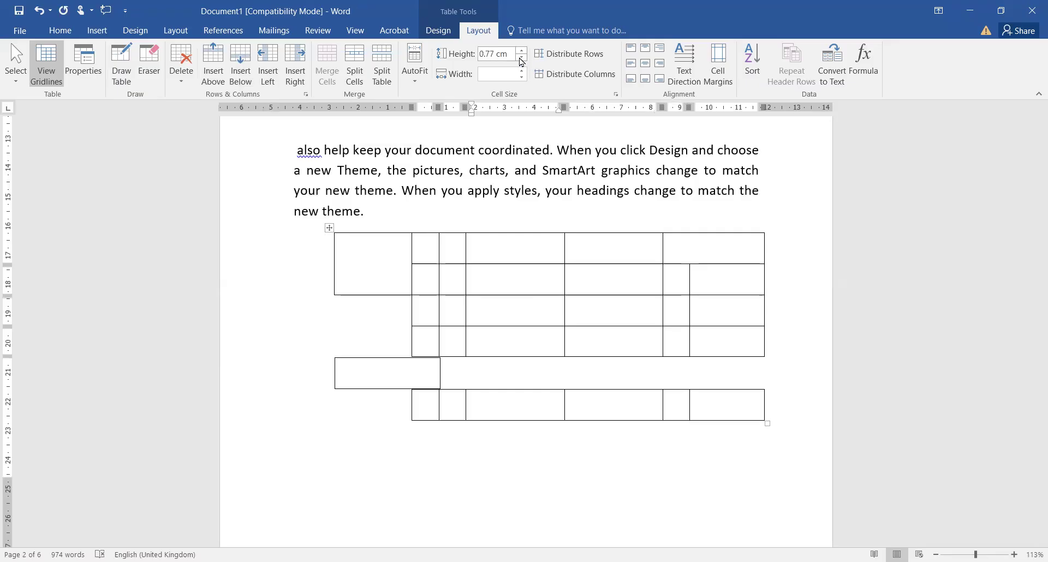
left_click(521, 61)
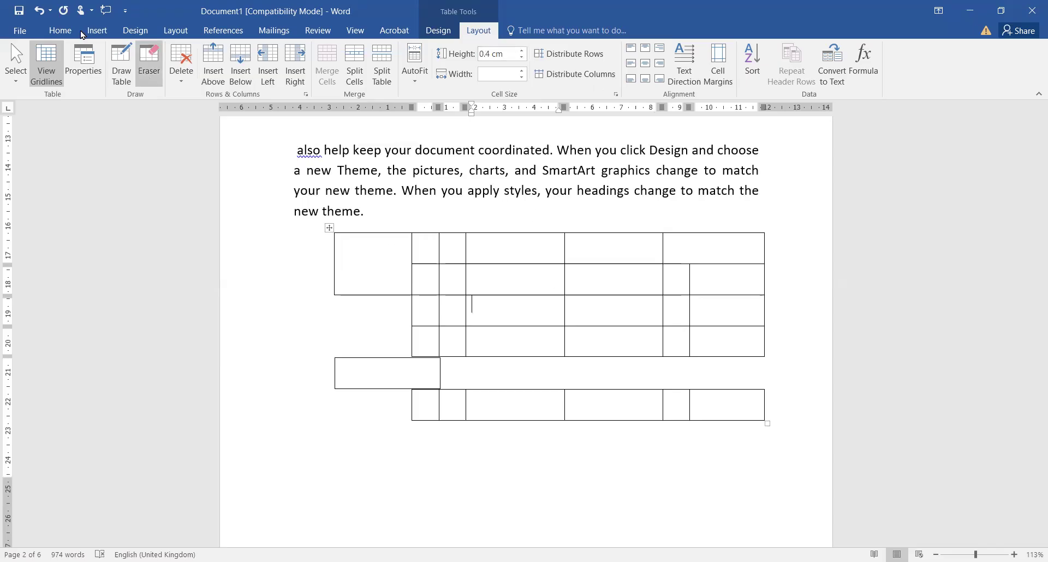
Insert an Excel spreadsheet into the third row of the drawn table and select several cells in its column A.
left_click(97, 31)
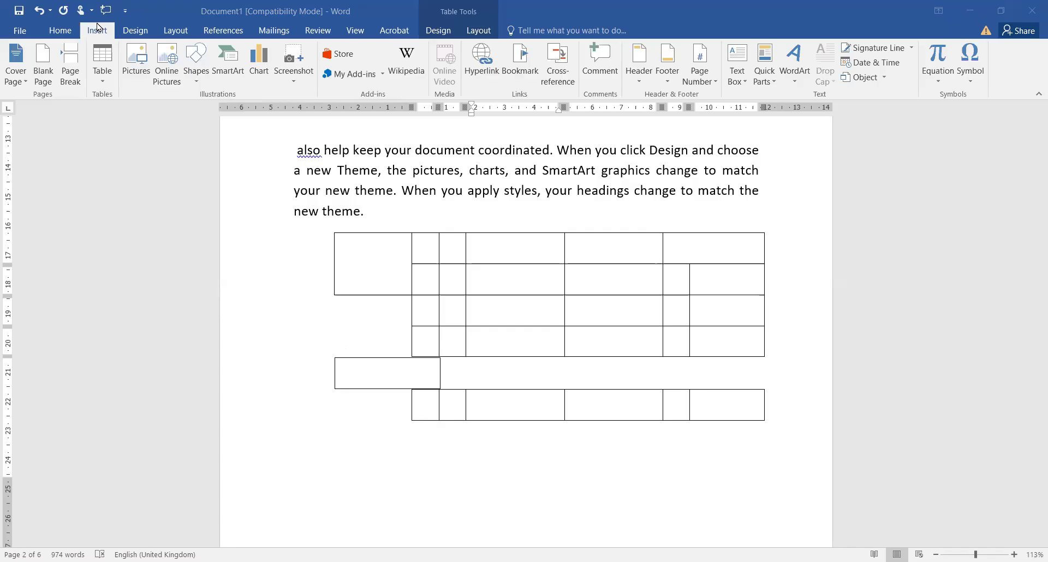
left_click(102, 86)
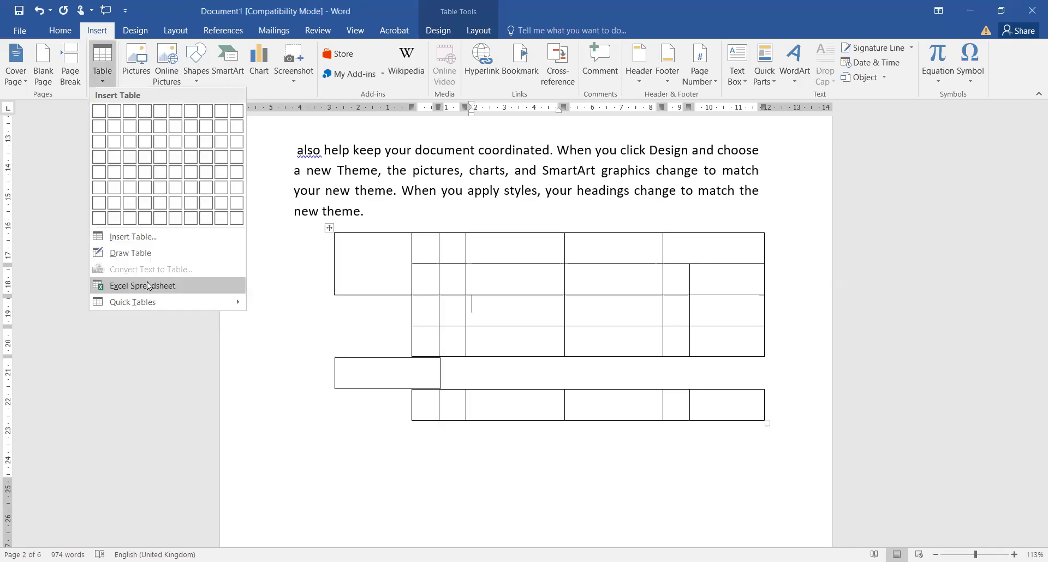
left_click(148, 284)
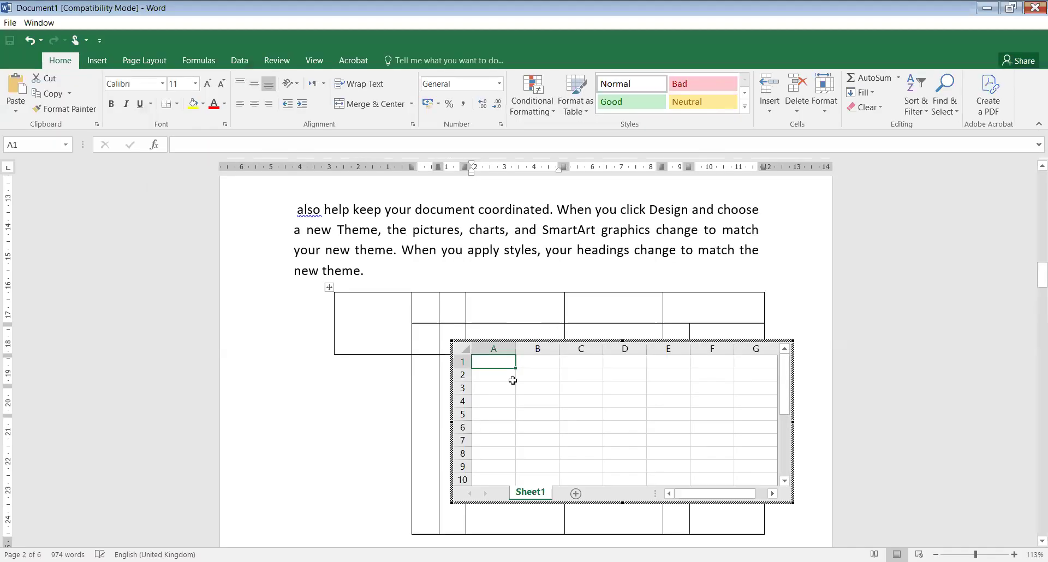
left_click(399, 380)
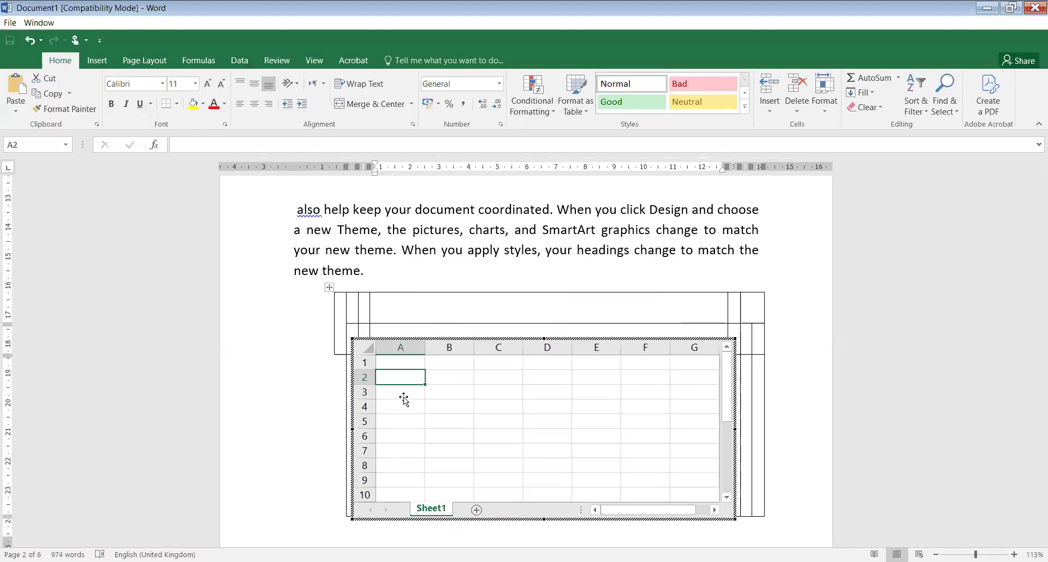
left_click(404, 406)
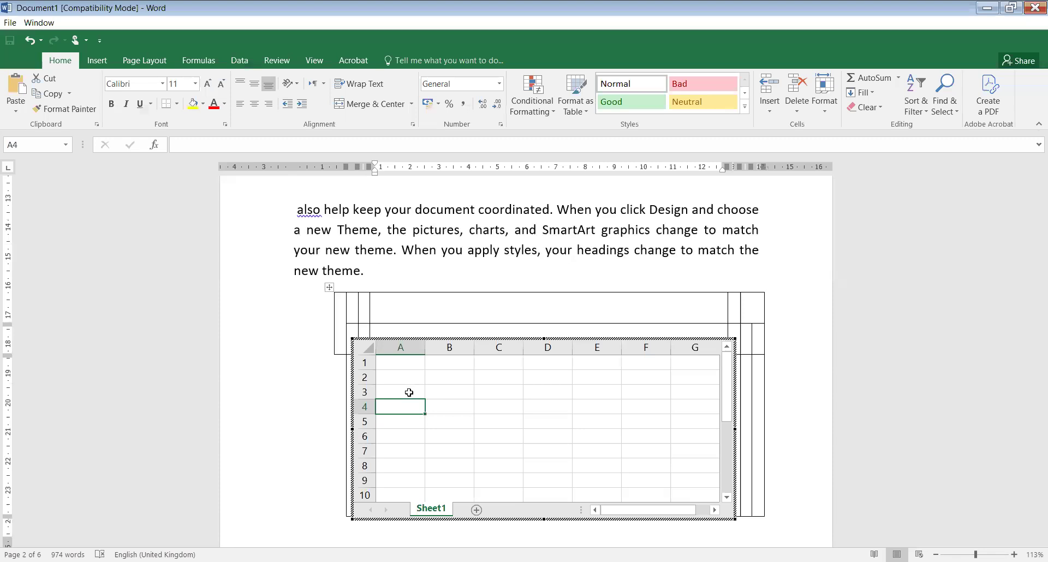
key("Up")
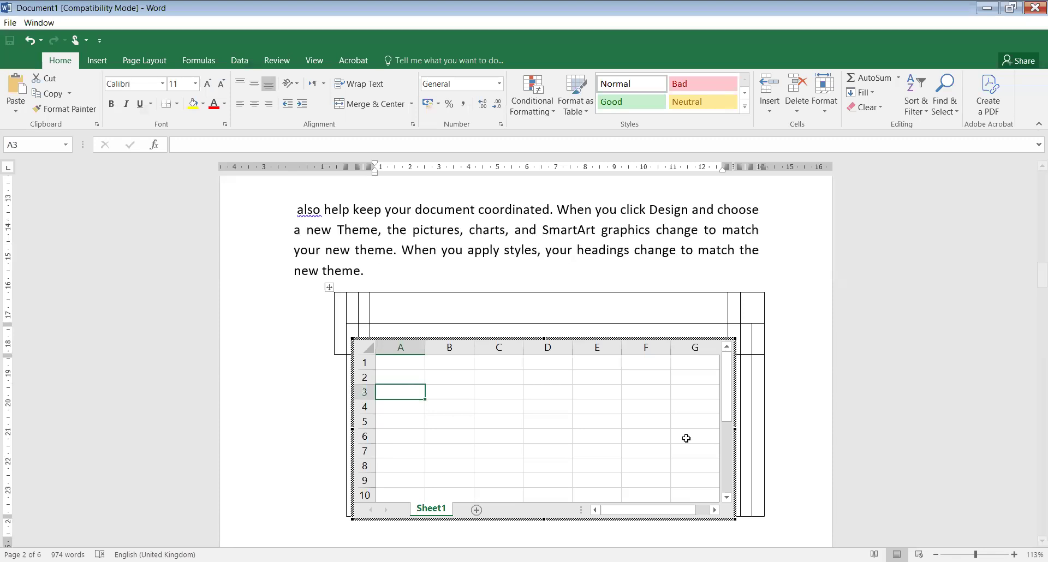
left_click(387, 432)
left_click(395, 467)
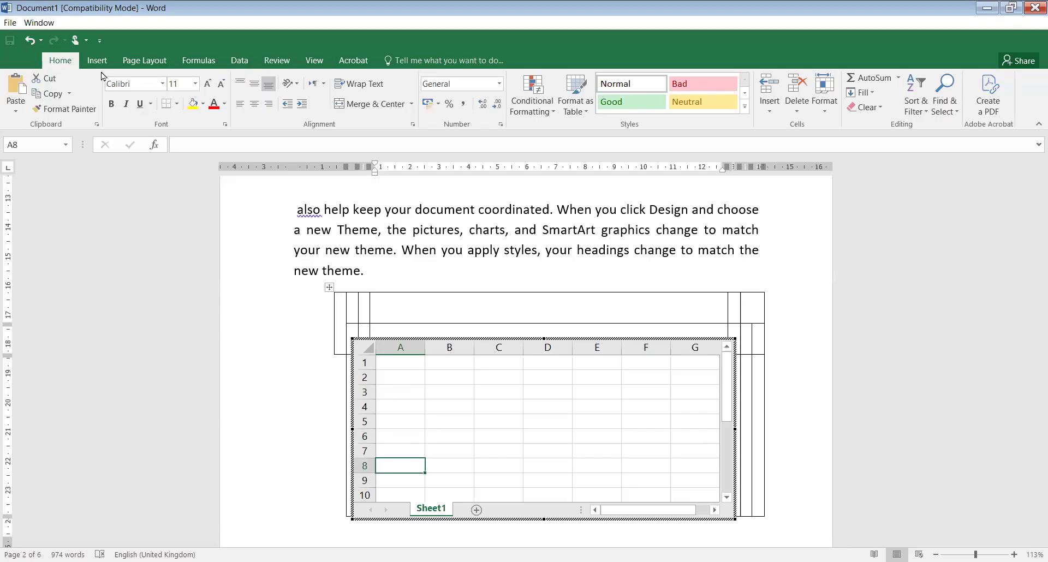
Leave the embedded spreadsheet and undo its insertion in the drawn table.
left_click(28, 40)
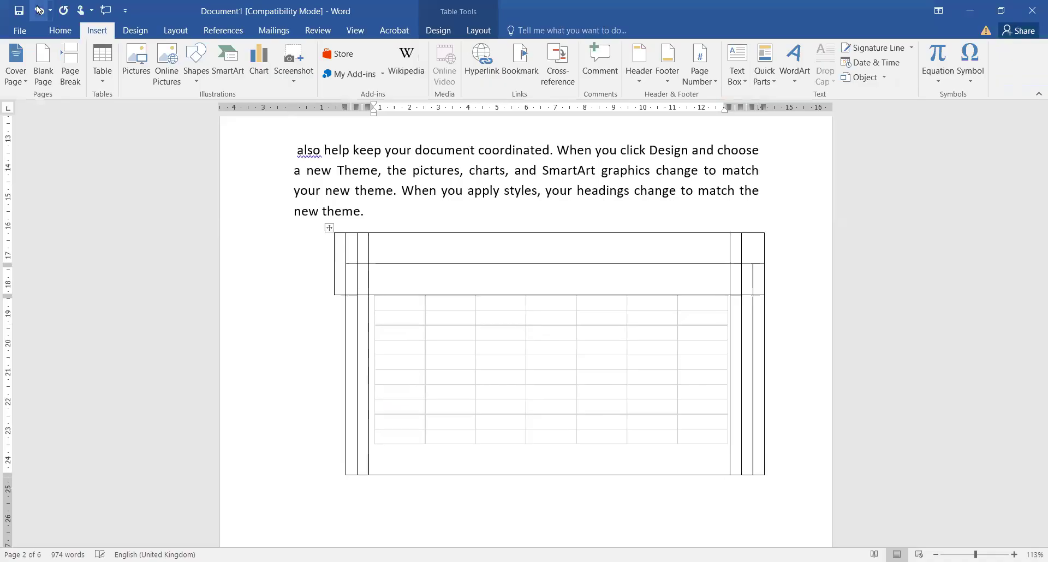
left_click(39, 9)
key("ctrl+z")
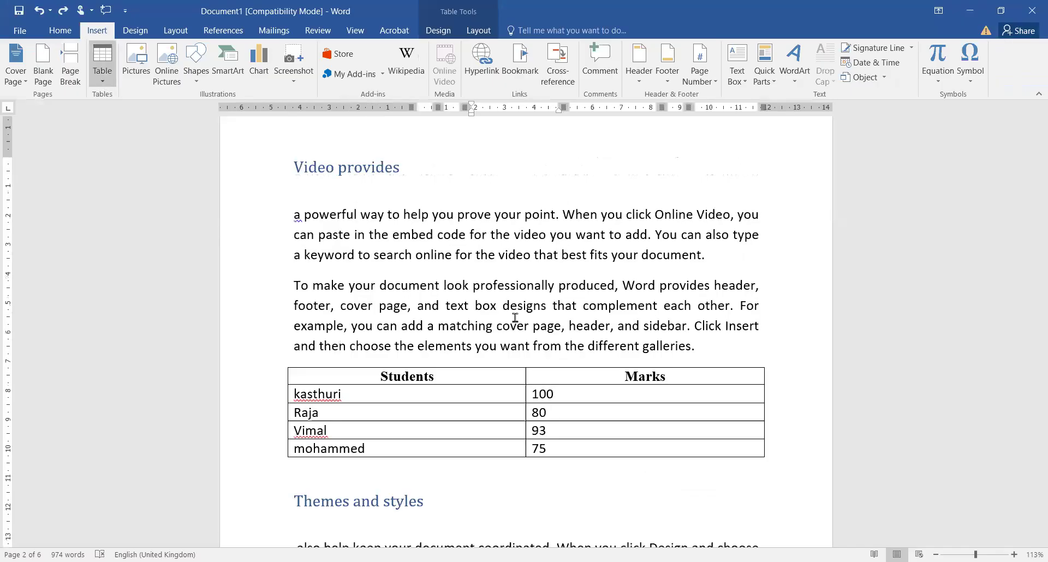
key("ctrl+z")
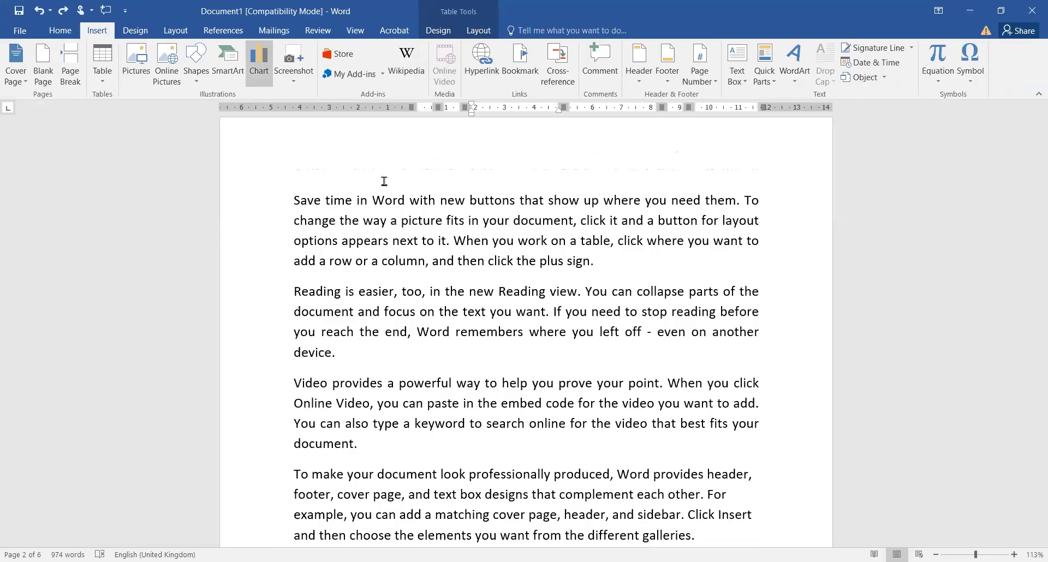
Insert 1_pGX5kg5woh9DQrbhlqztHg.png from the Saved Pictures folder in a new paragraph below "then click the plus sign.".
left_click(642, 263)
key("Return")
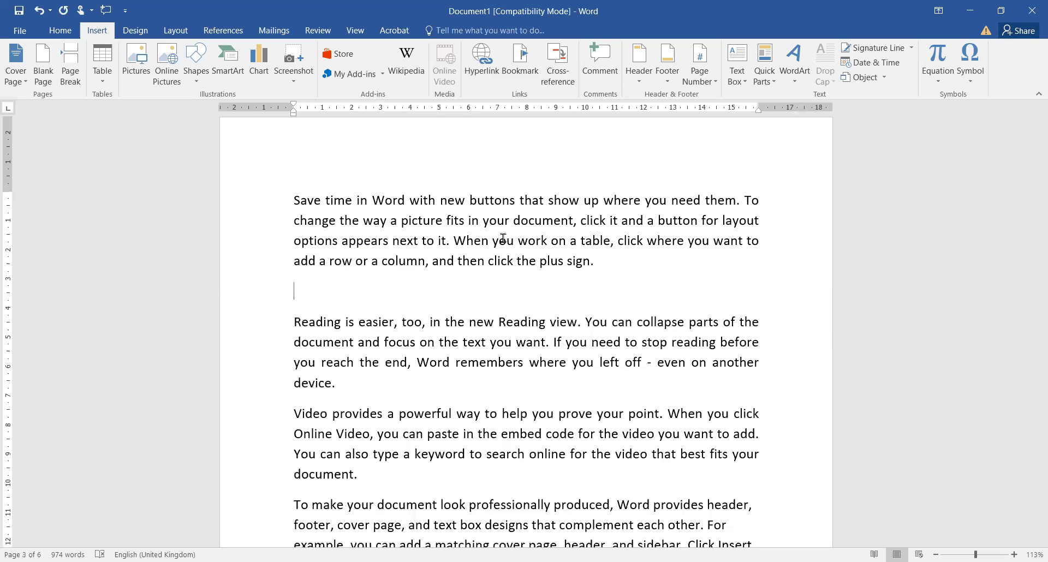
left_click(133, 66)
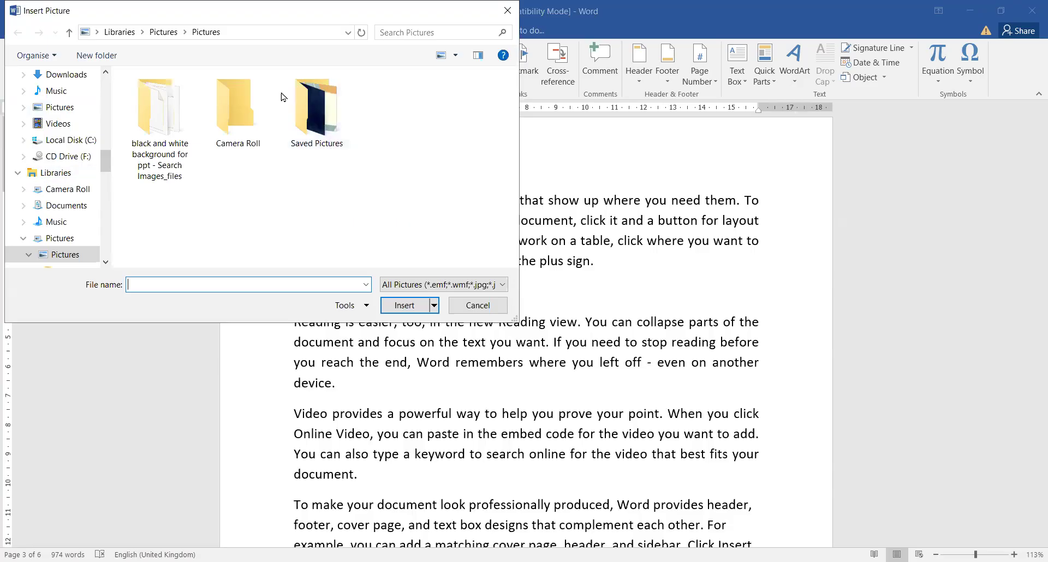
left_click(331, 133)
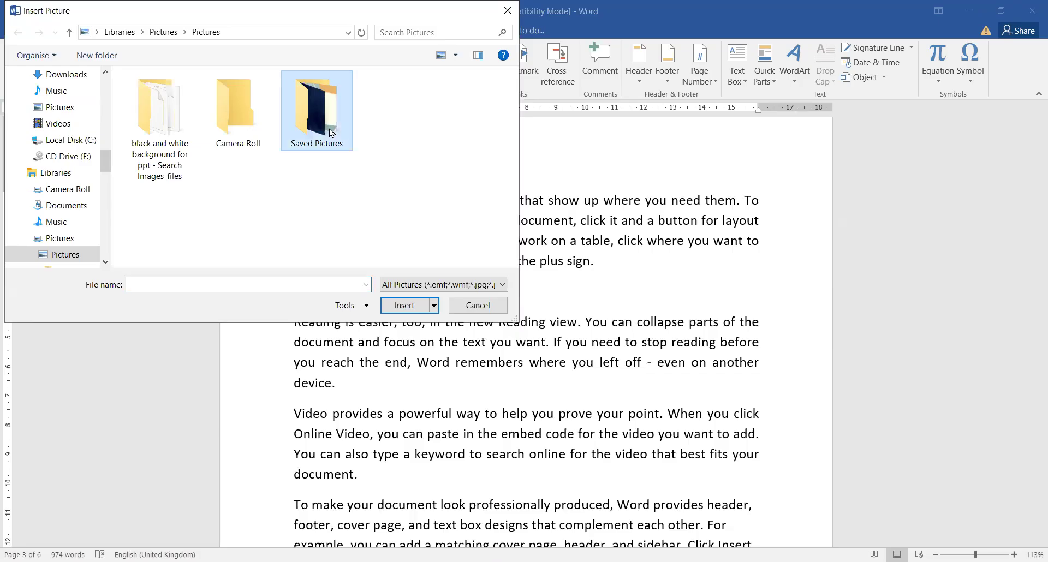
double_click(330, 130)
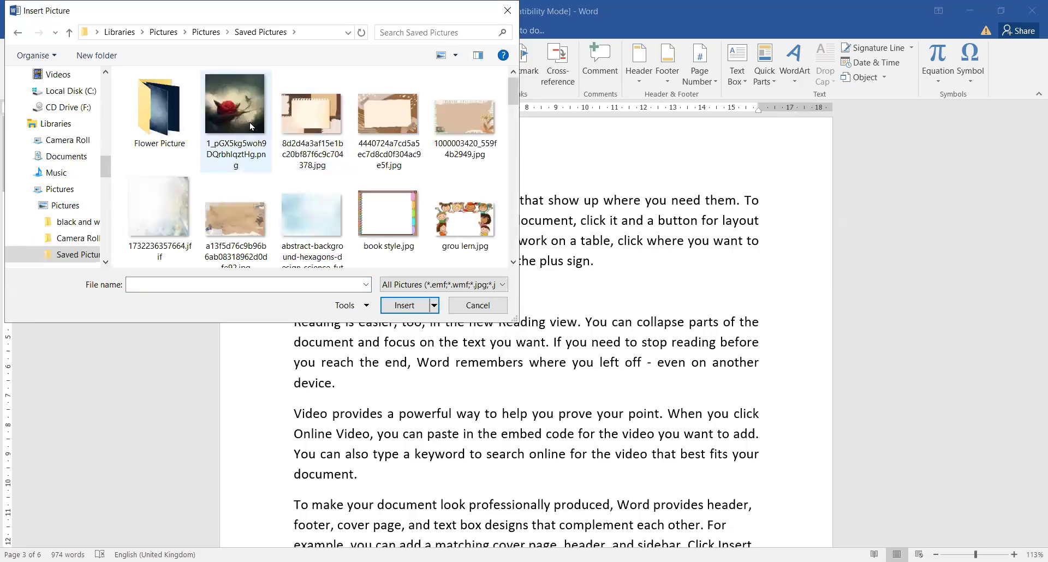
left_click(250, 122)
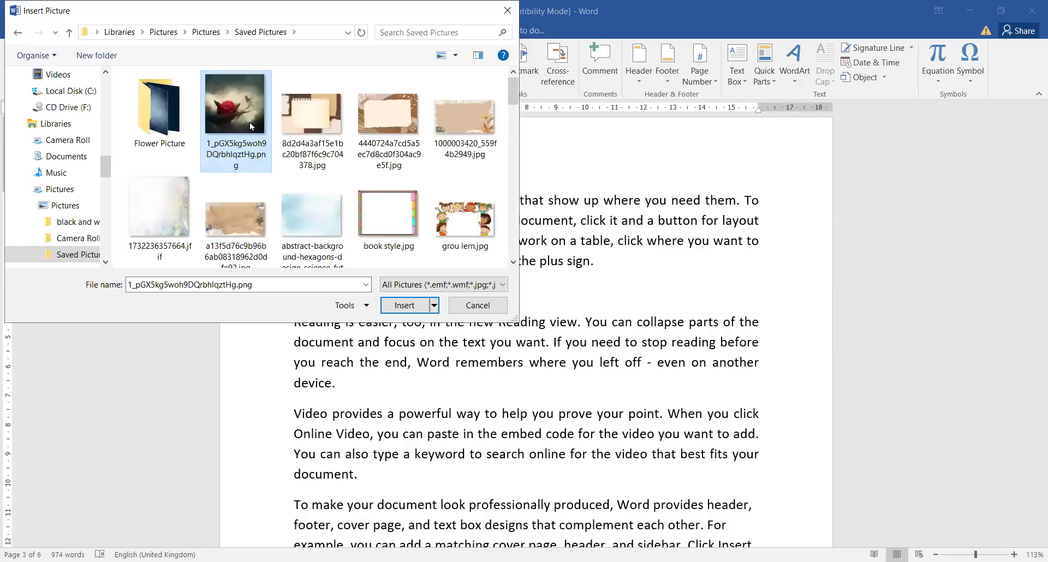
double_click(250, 122)
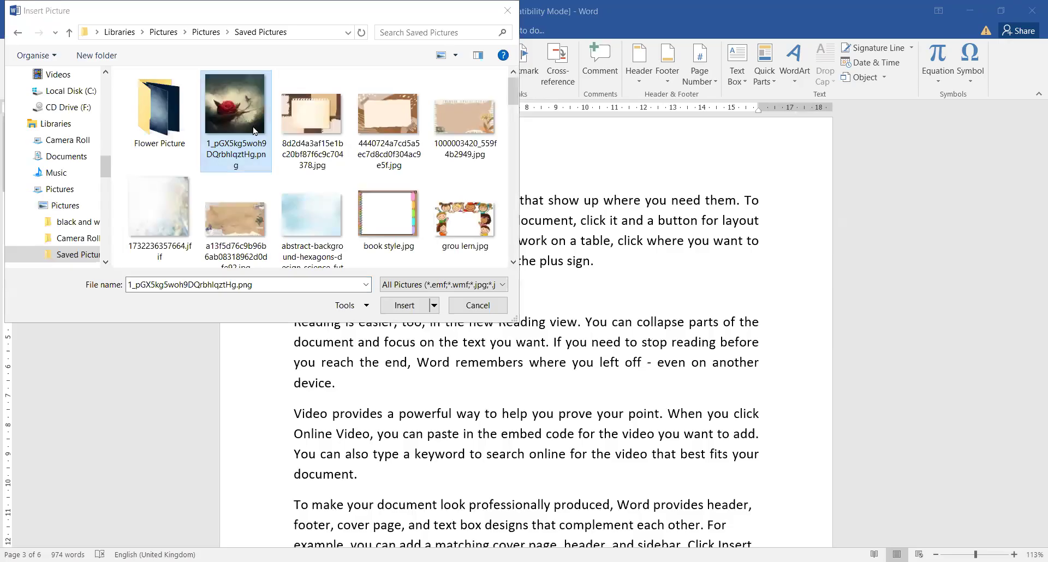
left_click(224, 111)
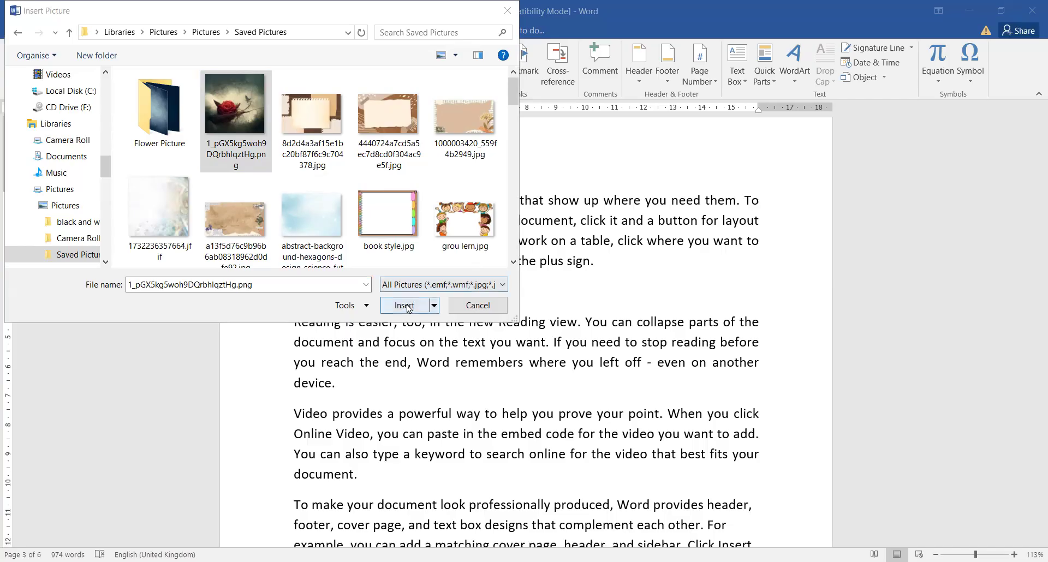
left_click(234, 112)
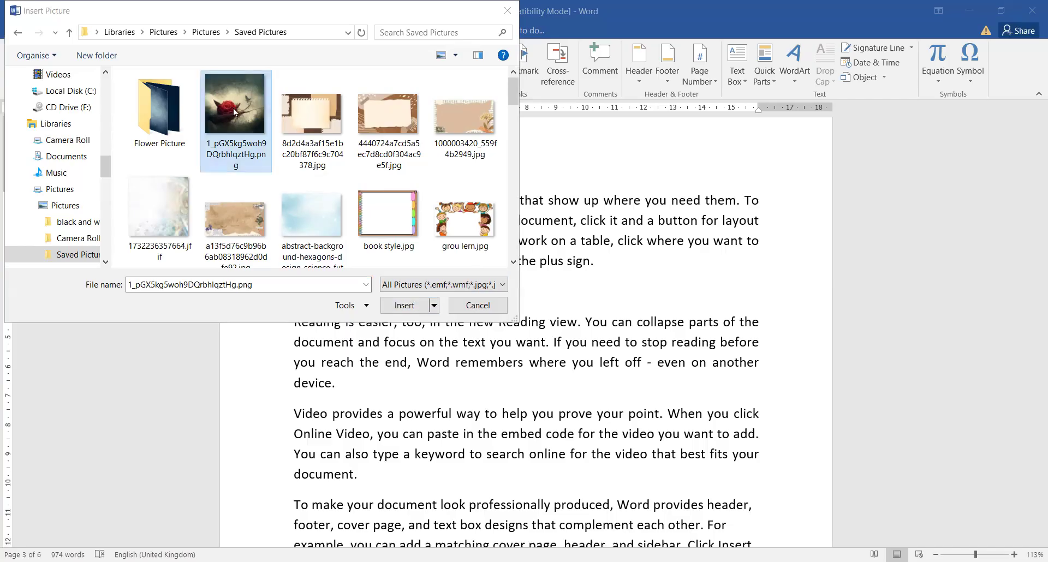
left_click(409, 307)
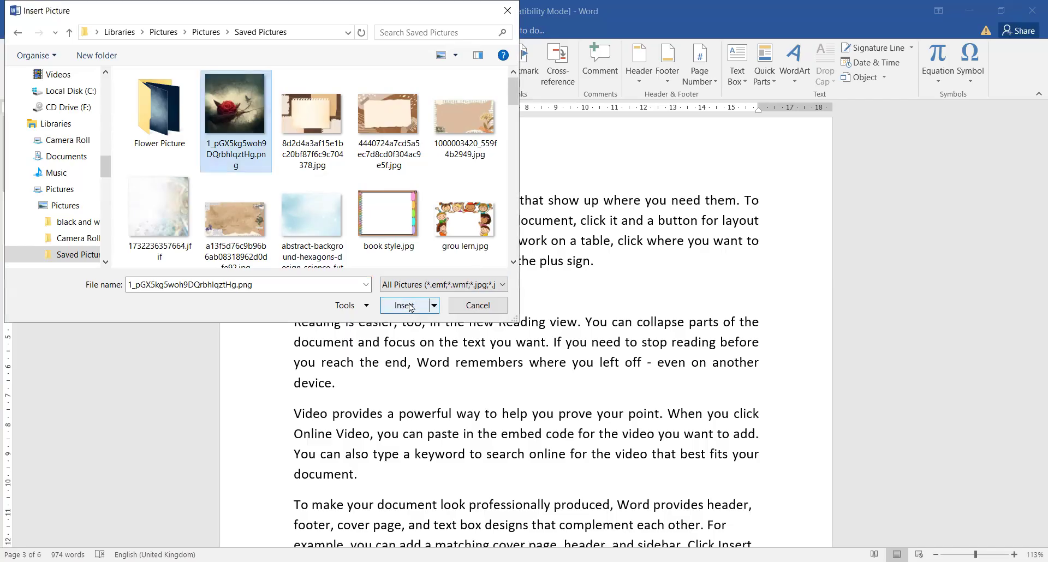
left_click(409, 308)
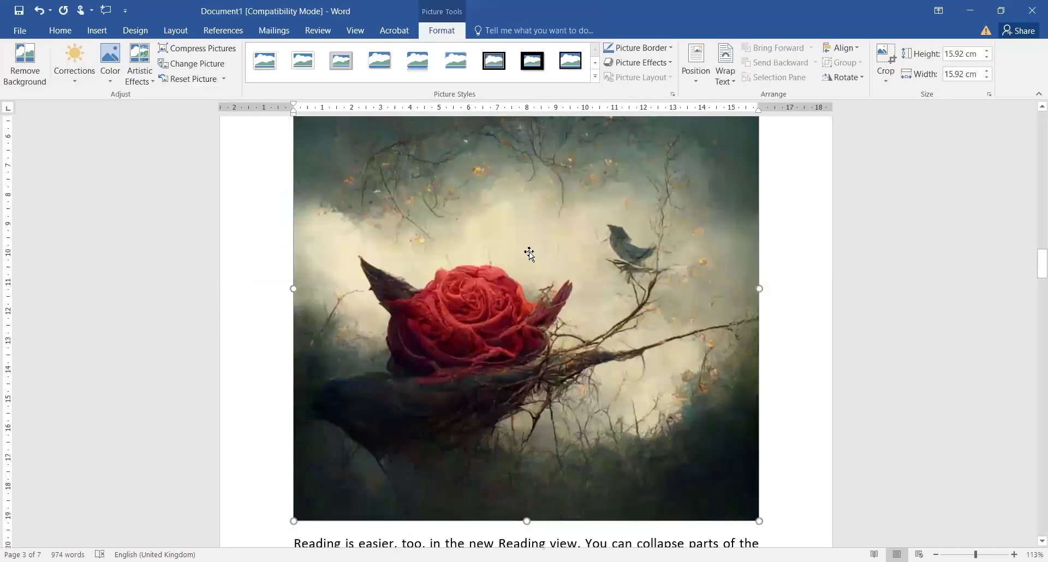
Resize the rose picture to about 6.5 cm high and 9.5 cm wide.
left_click_drag(758, 517, 727, 458)
left_click_drag(599, 387, 557, 338)
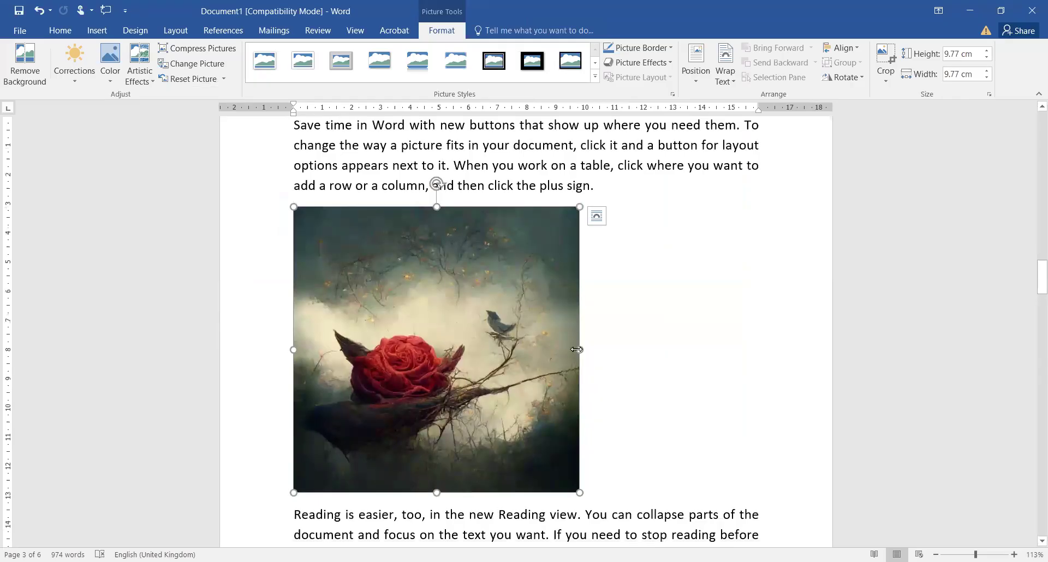
left_click_drag(552, 400, 698, 485)
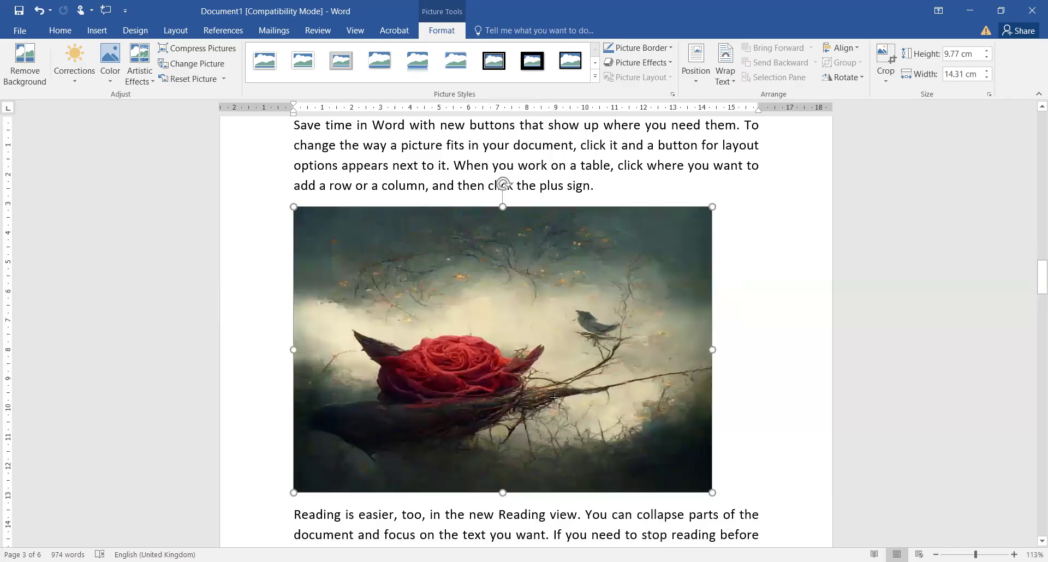
key("ctrl+z")
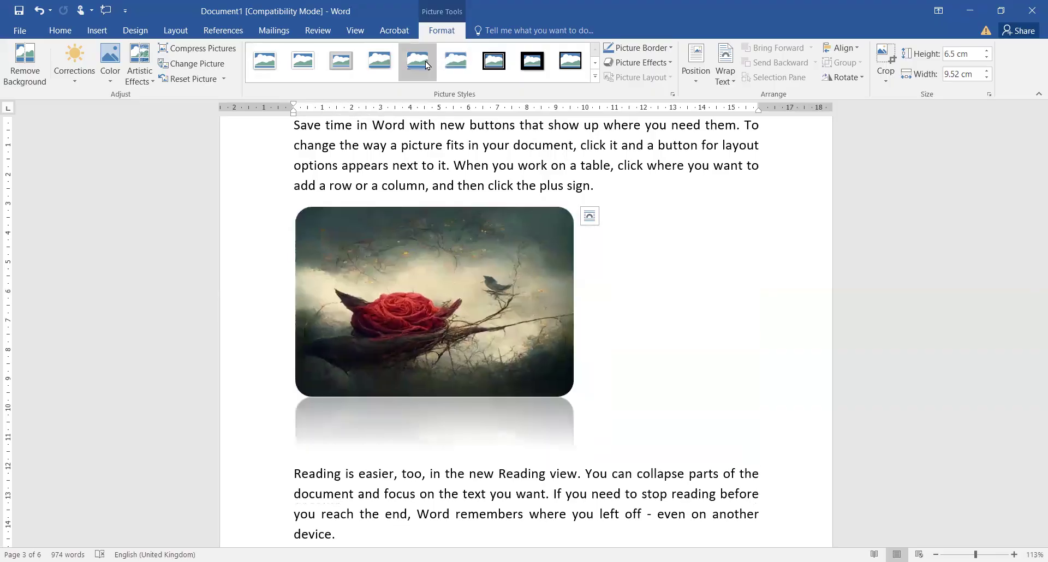
Try several picture styles on the rose picture and apply the one with a light grey bevelled frame.
left_click(495, 66)
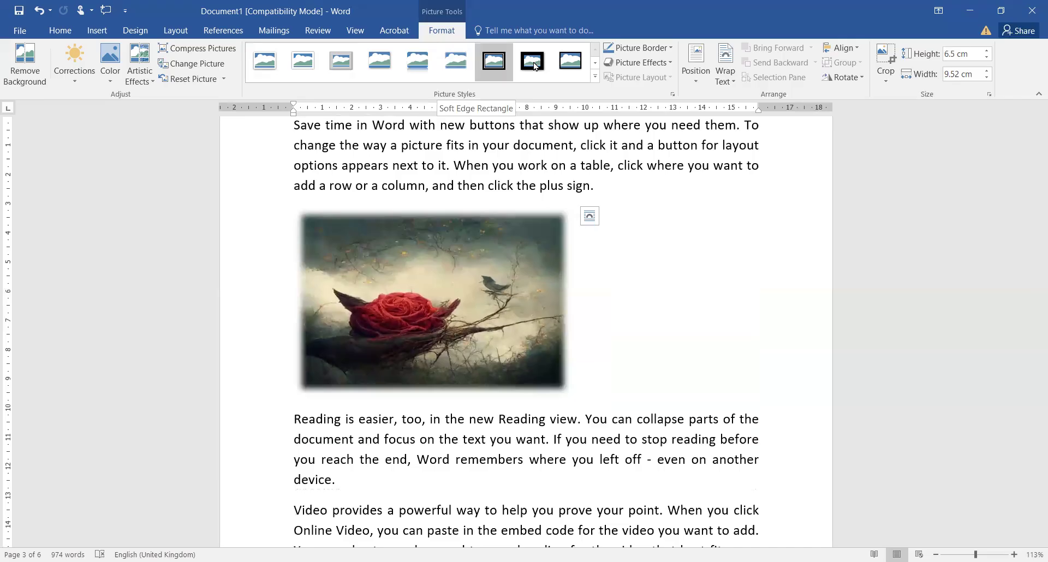
left_click(570, 61)
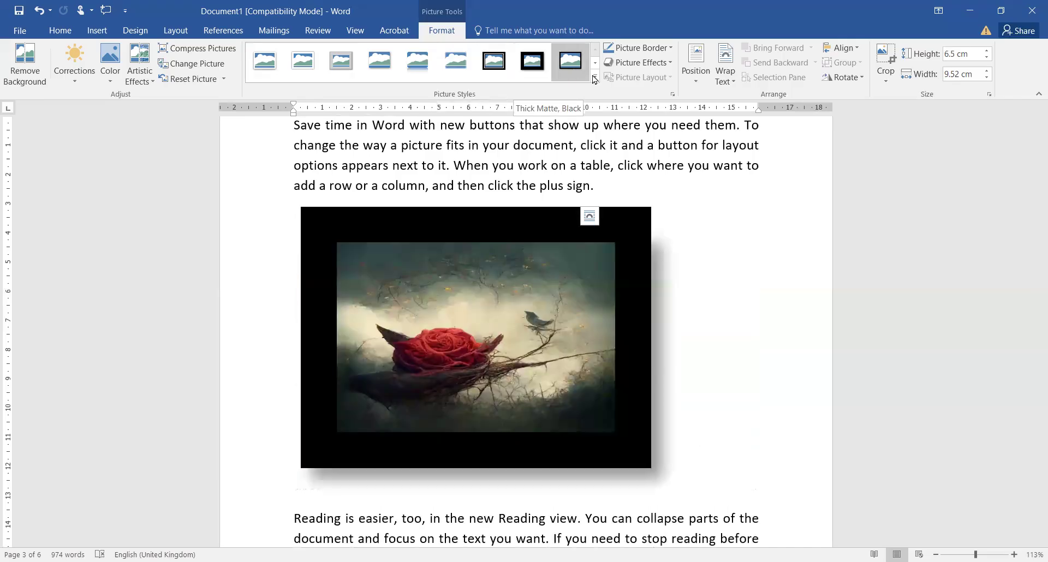
left_click(594, 79)
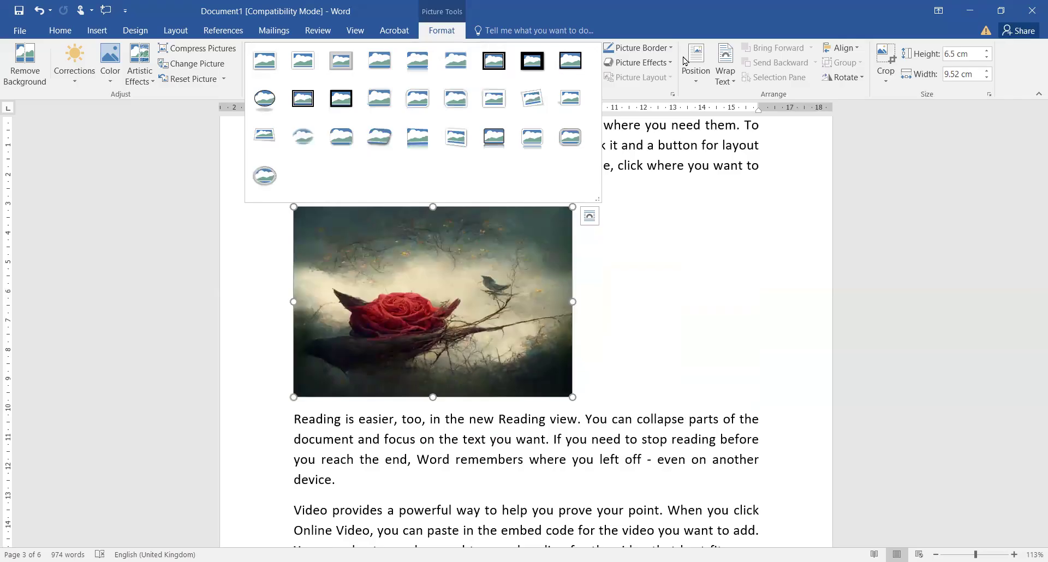
left_click(658, 48)
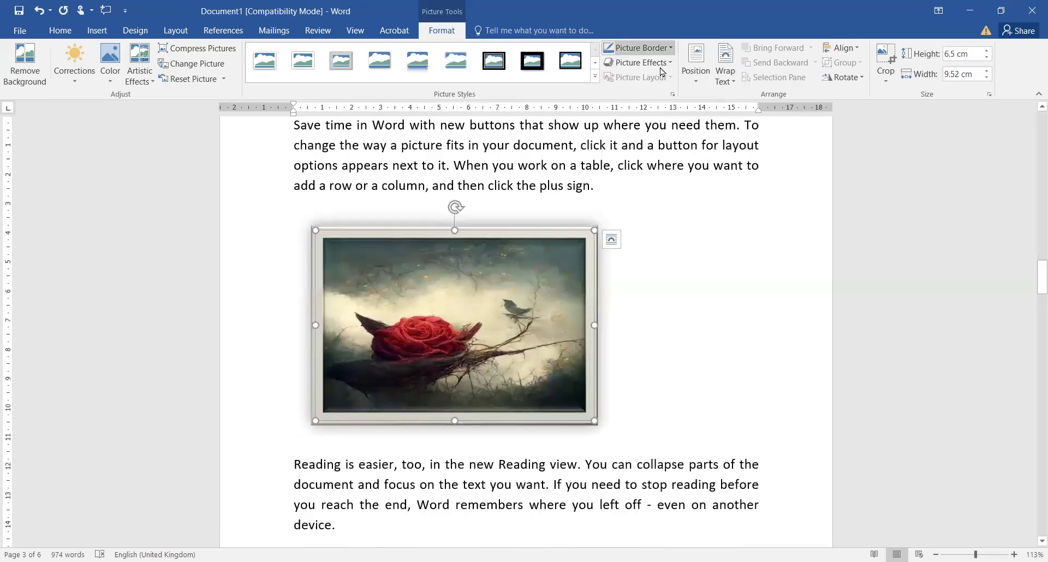
Try a dark red border on the rose picture and set the border to a darker orange theme color.
left_click(639, 48)
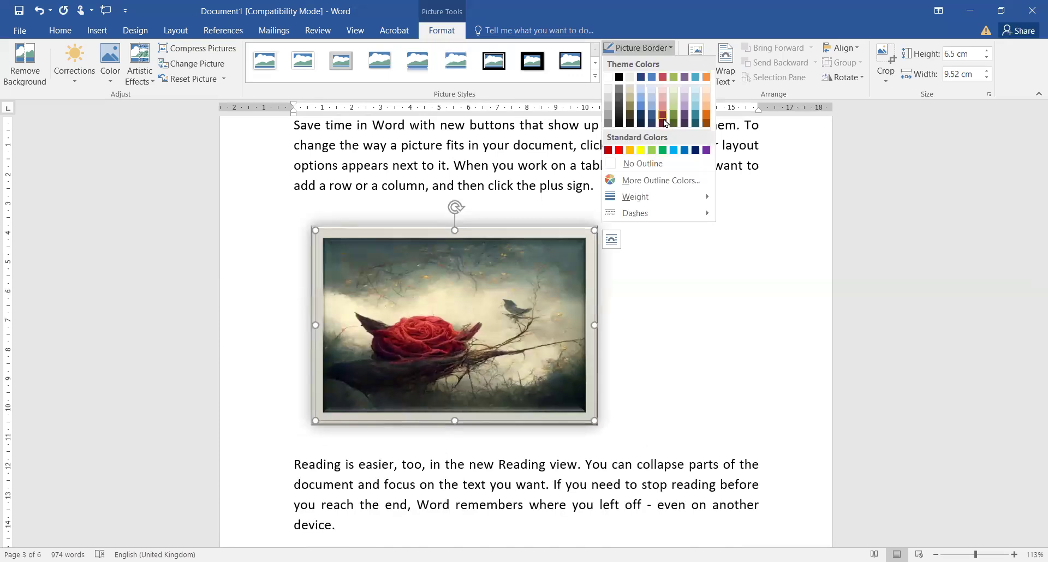
left_click(663, 115)
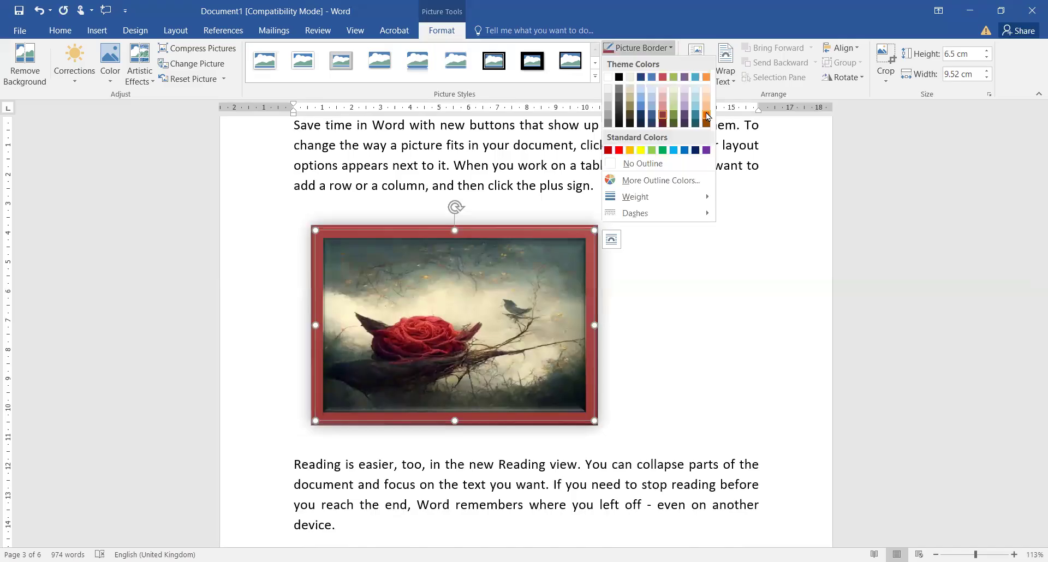
left_click(705, 113)
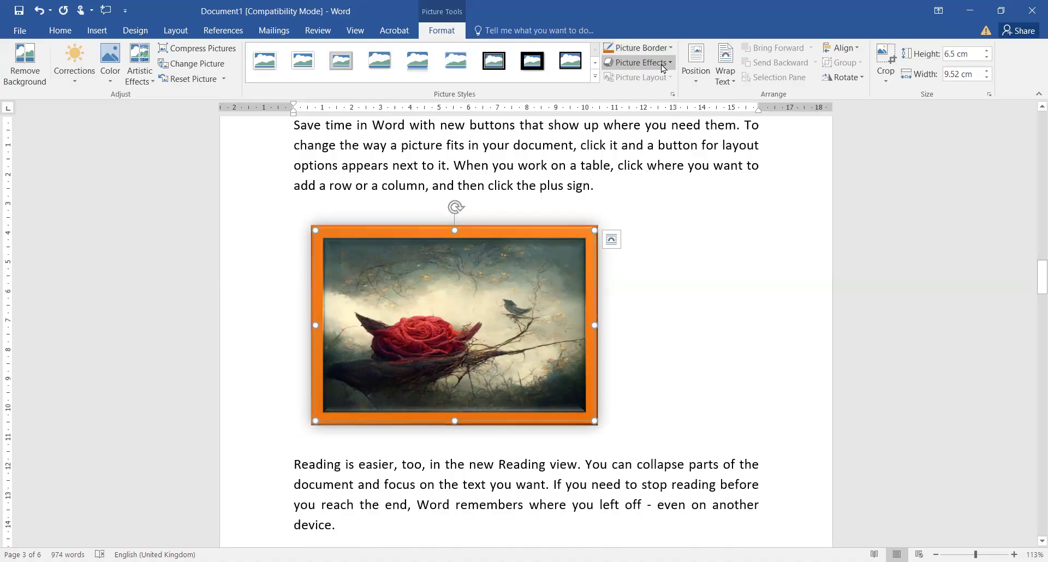
Preview the preset, shadow, glow, 3-D rotation and bevel effects and the picture corrections available for the rose picture.
mouse_move(671, 87)
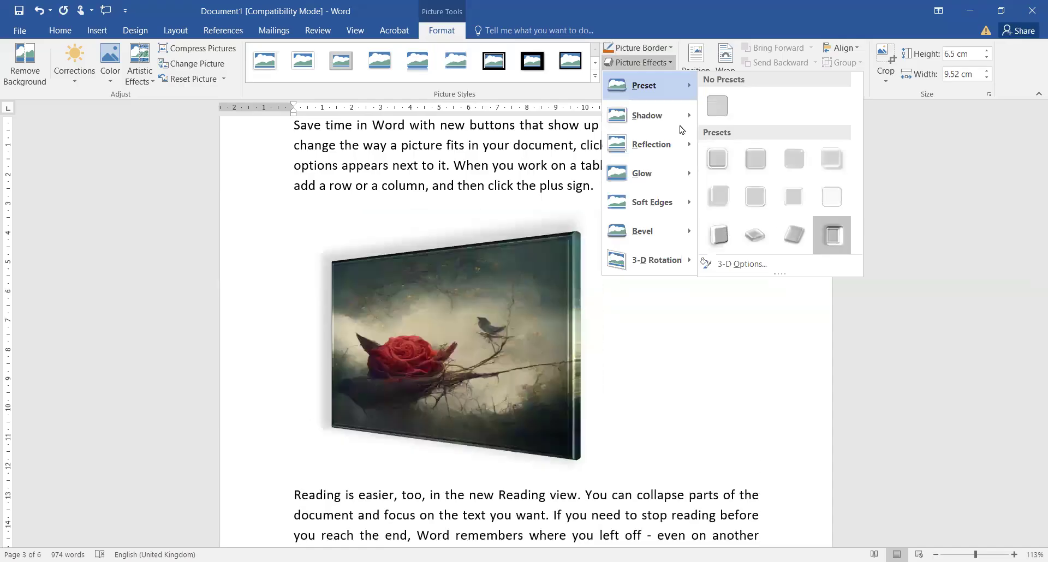
mouse_move(677, 126)
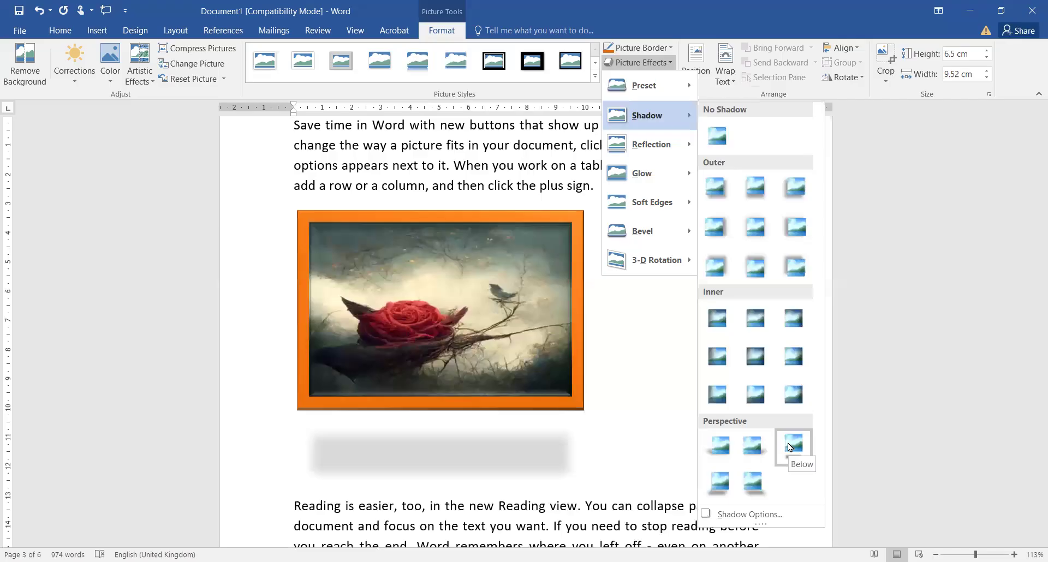
mouse_move(649, 173)
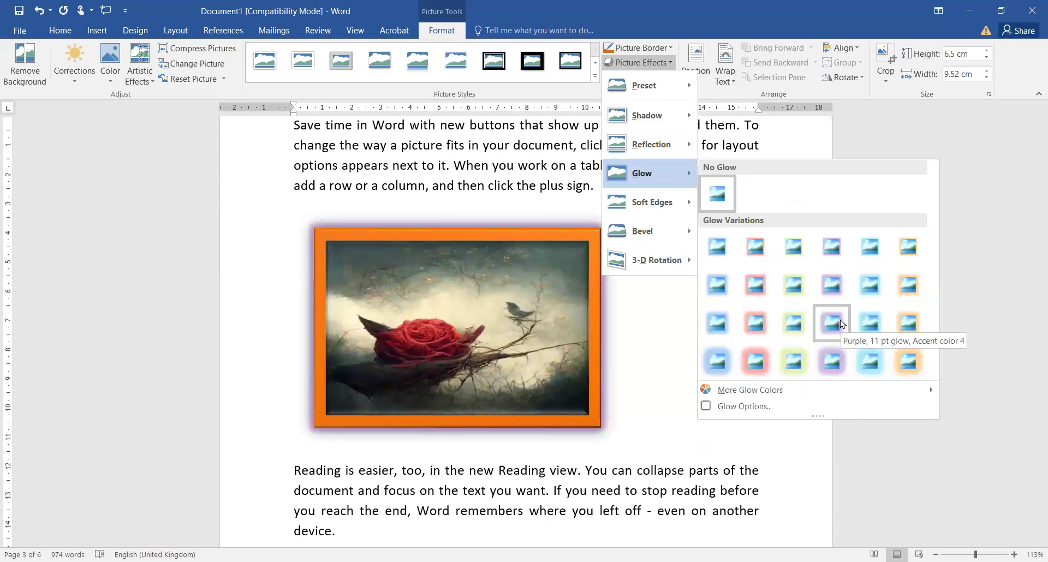
mouse_move(644, 261)
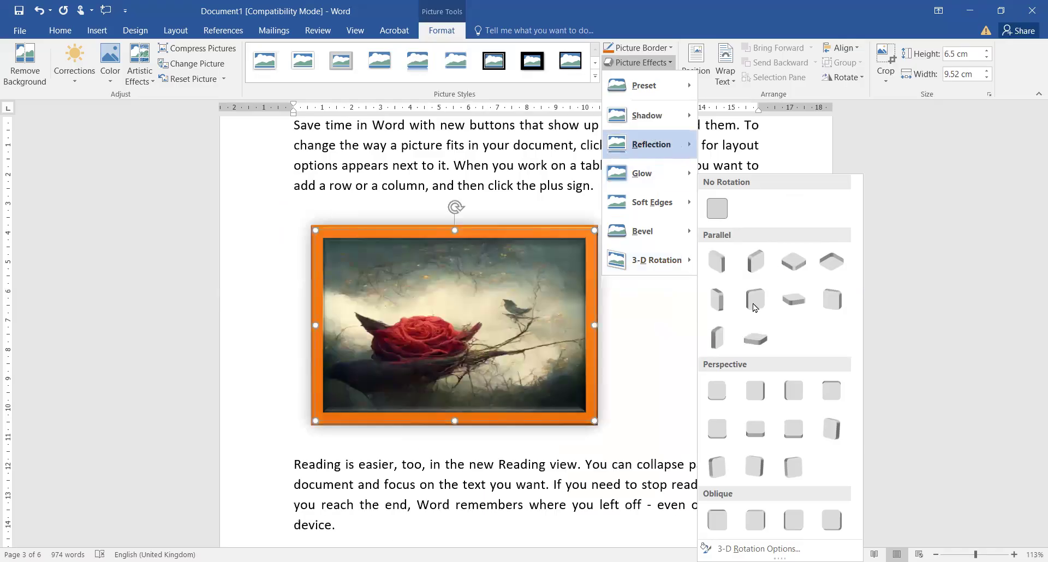
mouse_move(659, 229)
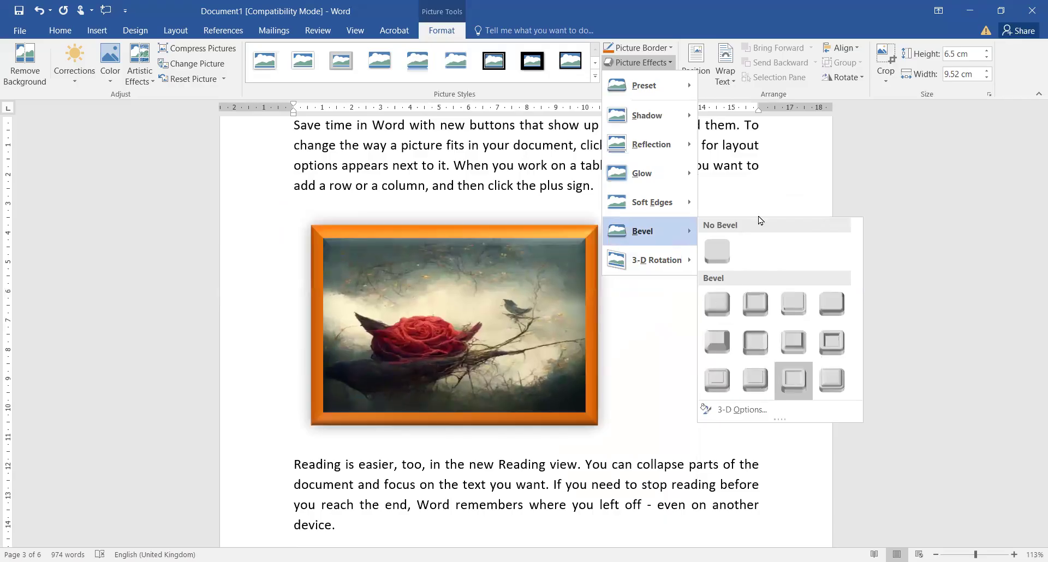
left_click(324, 158)
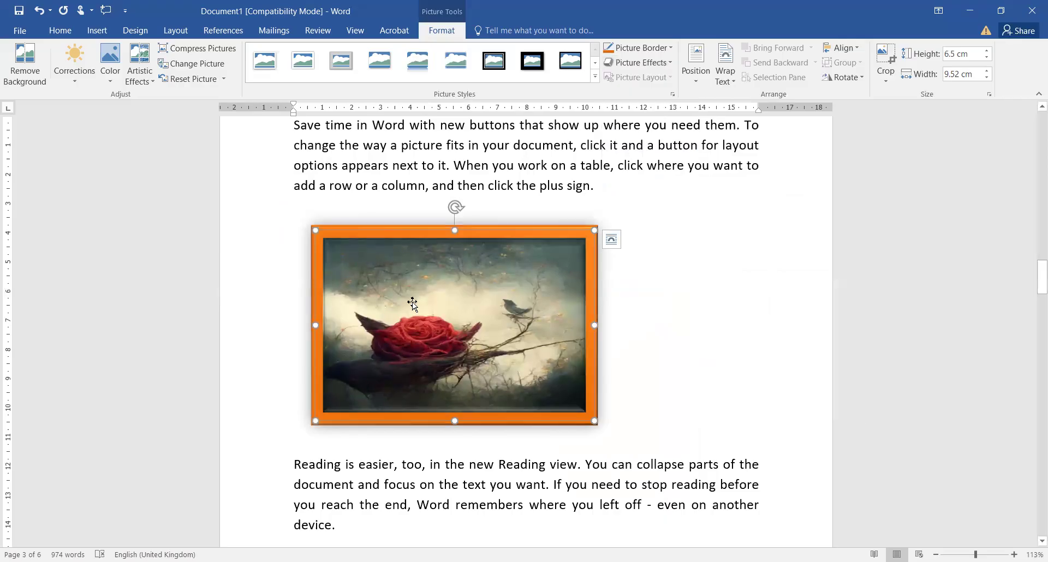
left_click(72, 60)
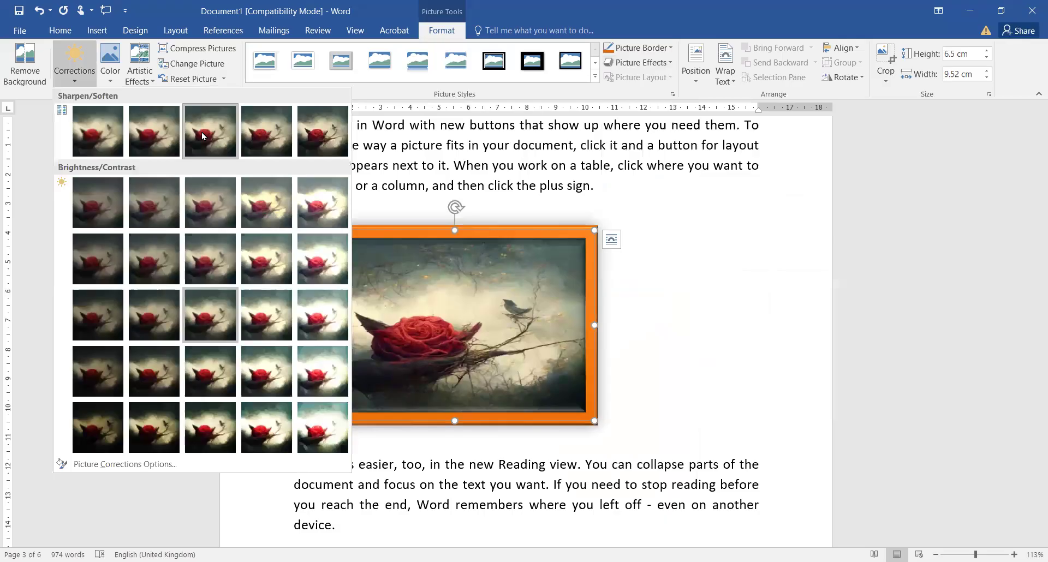
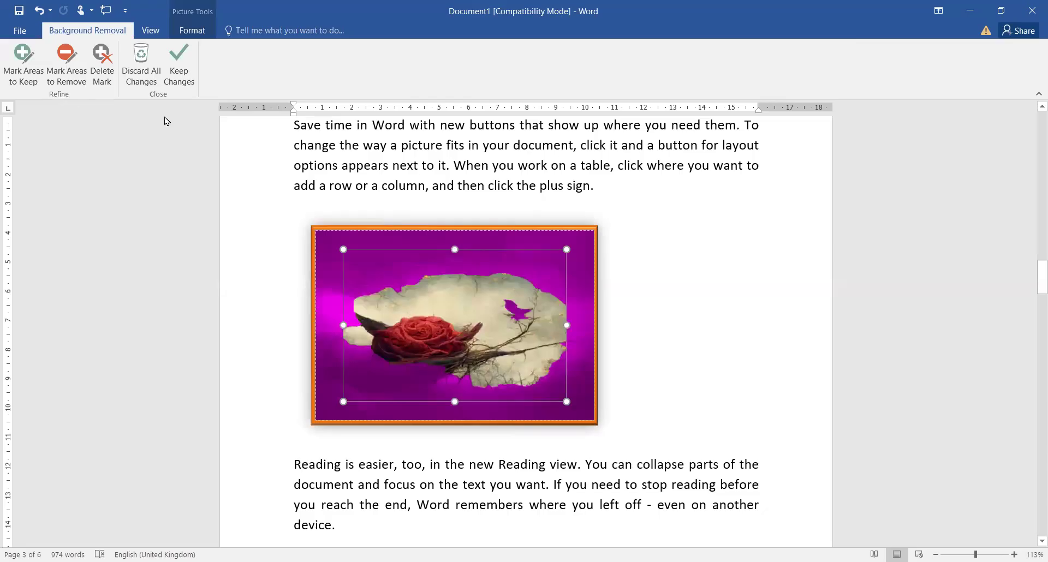
Remove the rose picture's background, marking extra areas to keep across its upper-left part and right side, and keep the changes.
left_click(27, 81)
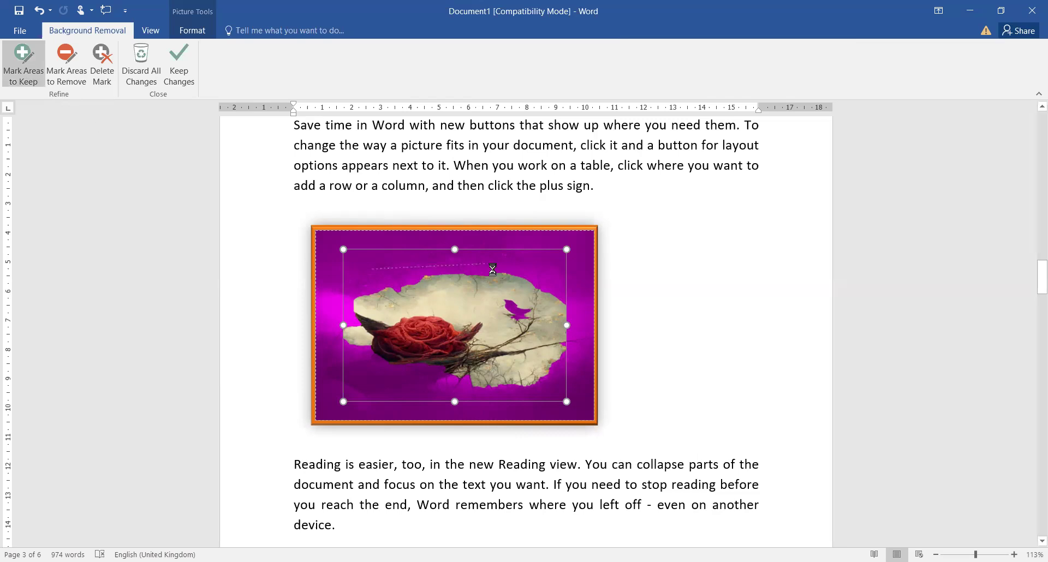
left_click_drag(492, 269, 371, 269)
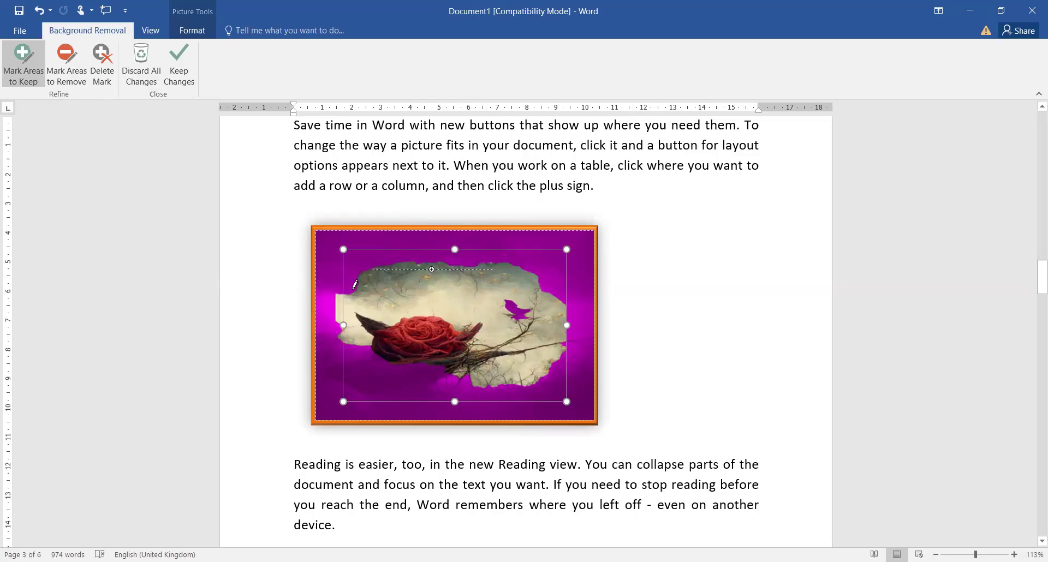
left_click_drag(348, 286, 380, 249)
mouse_move(417, 252)
left_mouse_down()
mouse_move(349, 261)
mouse_move(404, 249)
left_mouse_up()
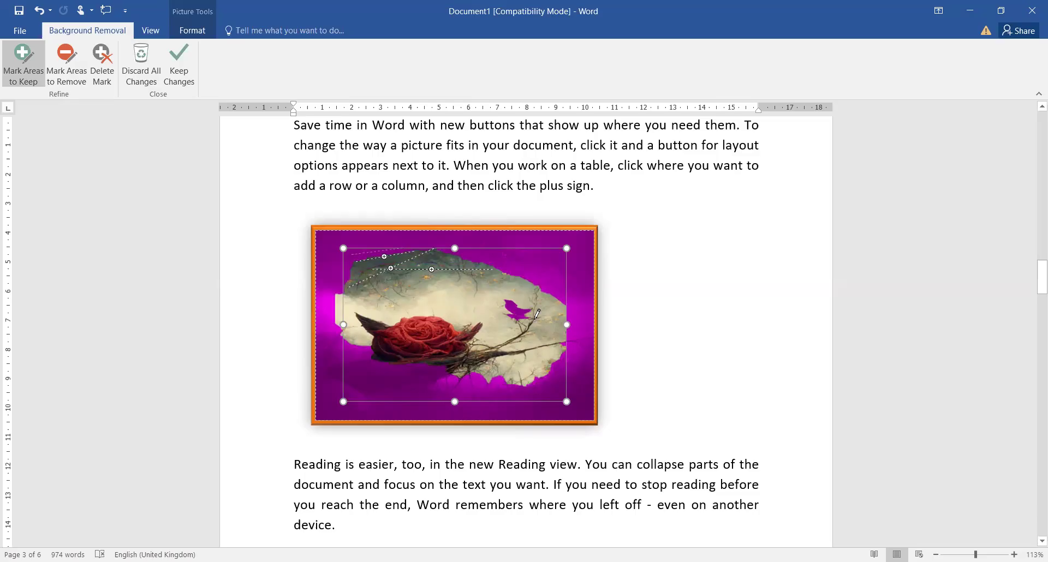
left_click_drag(547, 288, 562, 346)
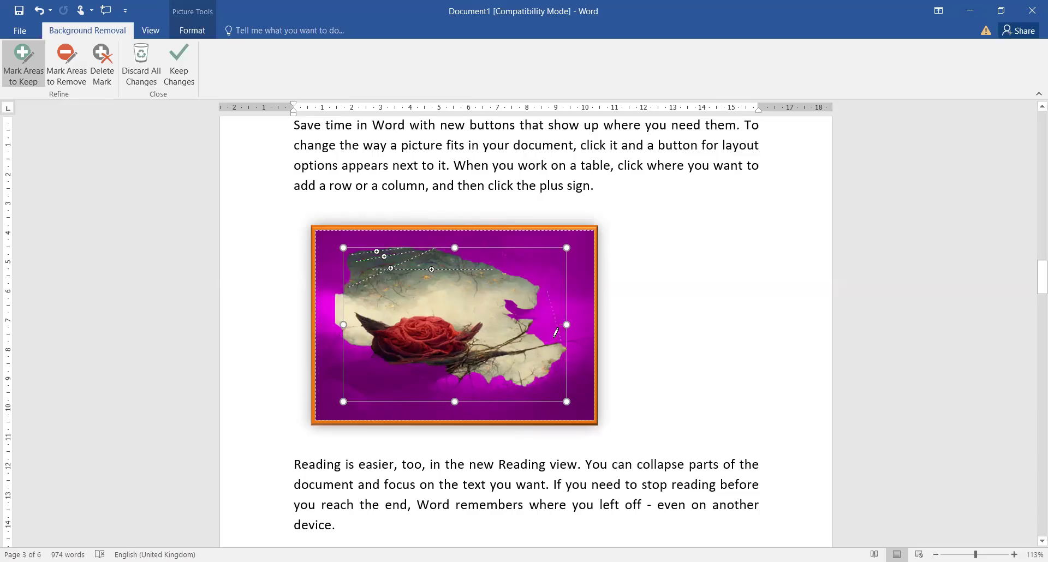
left_click(181, 78)
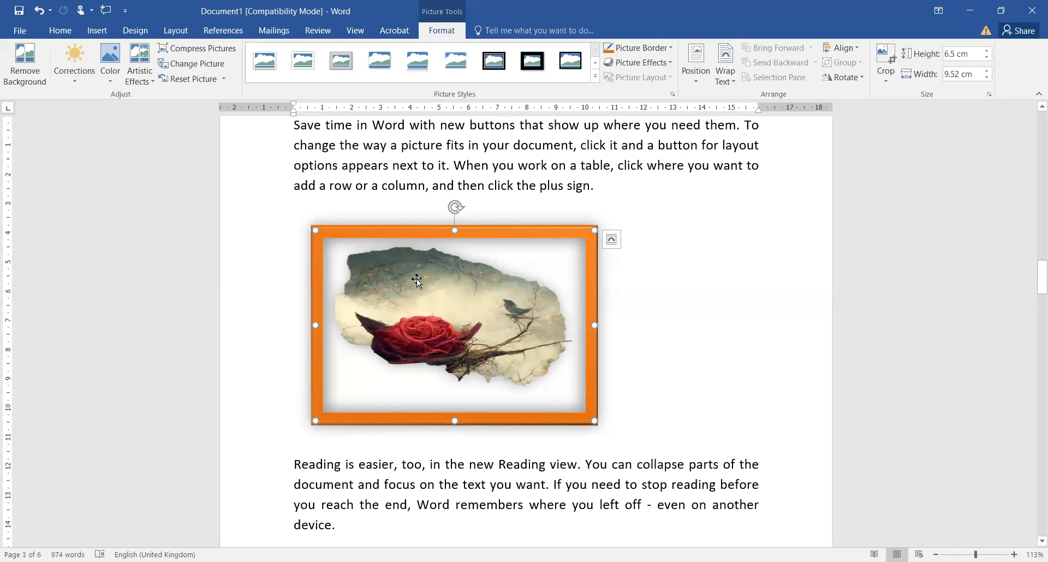
Add an empty paragraph above the one starting with "Video provides a powerful way", below the rose picture.
left_click(97, 30)
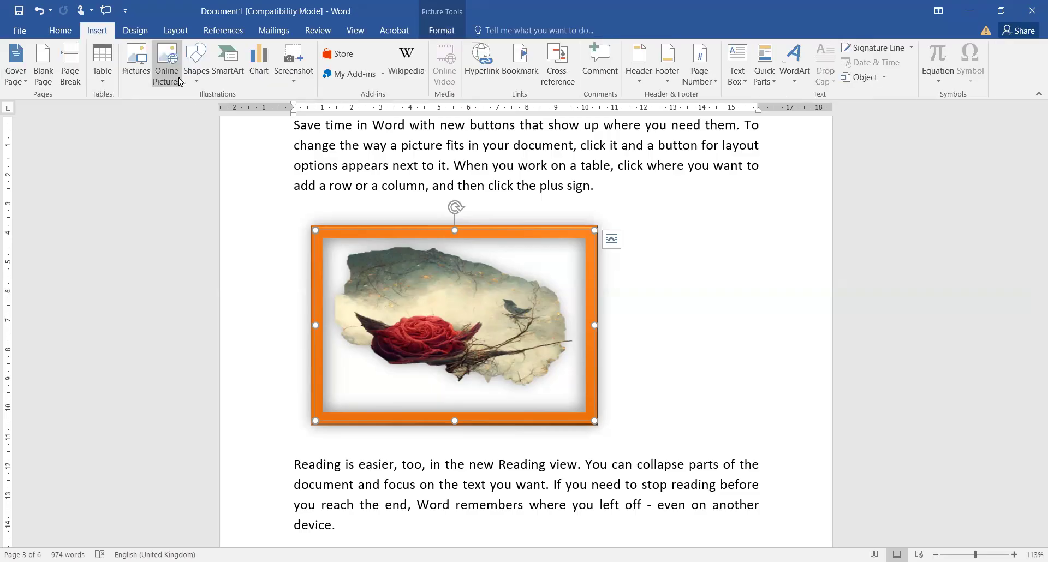
scroll(532, 294, "up", 5)
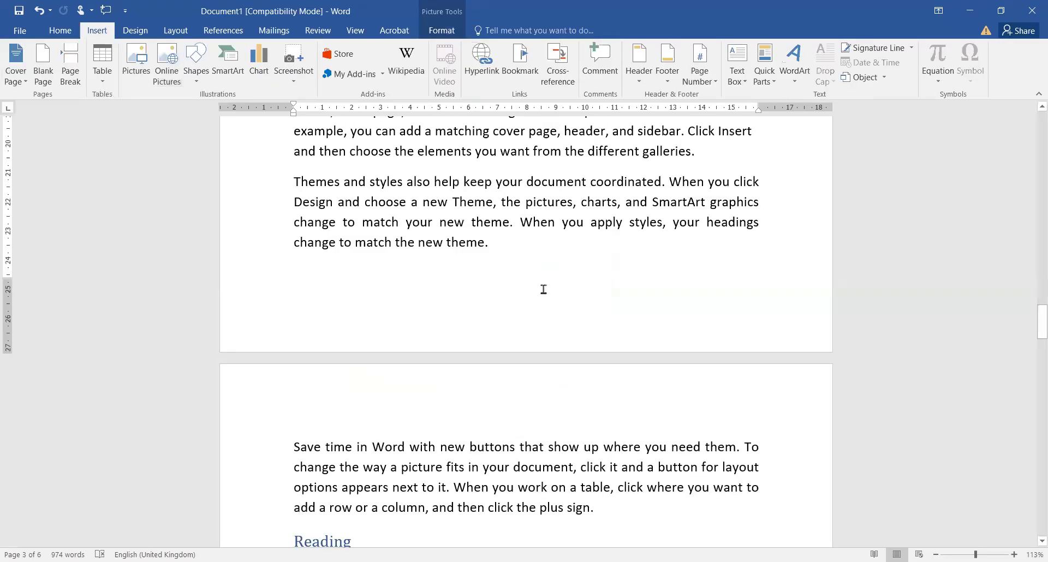
scroll(543, 290, "down", 9)
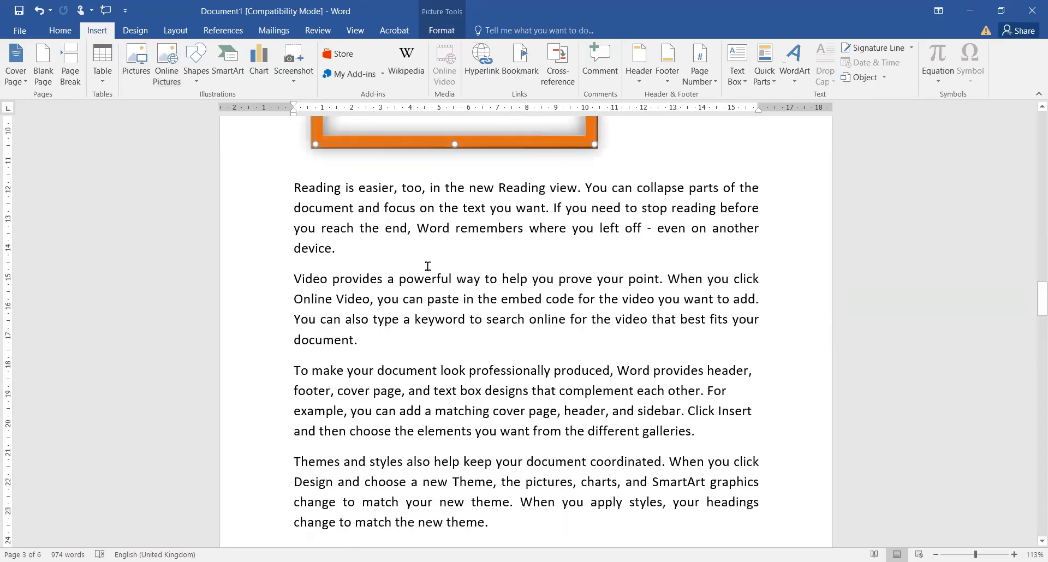
left_click(427, 266)
key("Return")
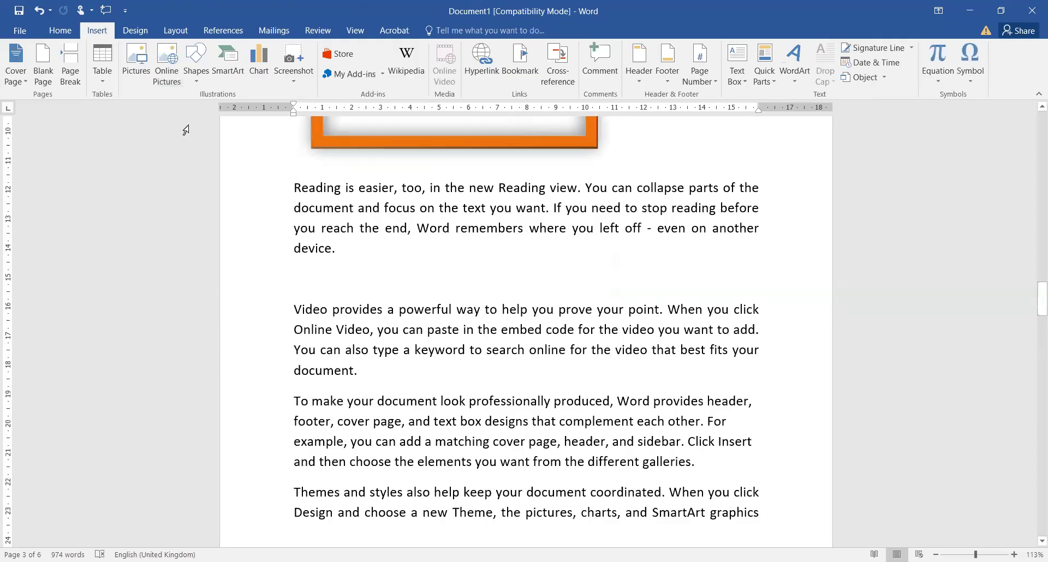
Search Bing's online pictures for "keyboard".
left_click(145, 77)
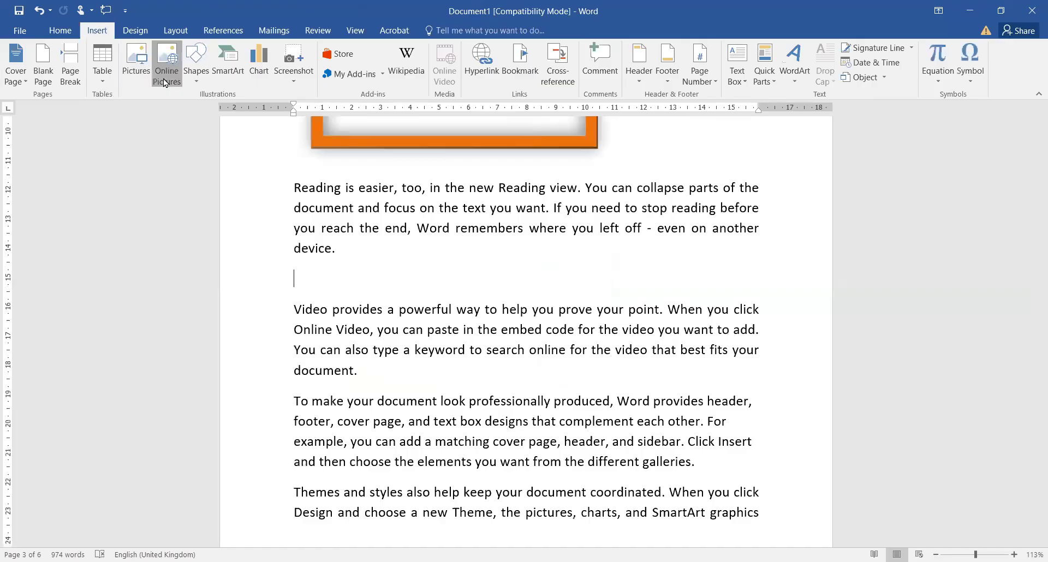
left_click(165, 83)
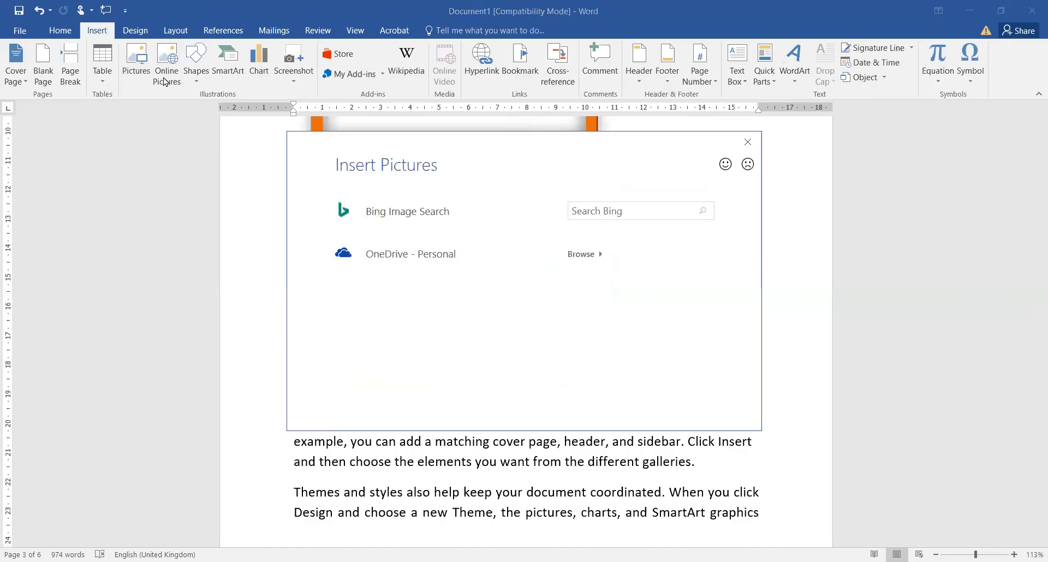
left_click(660, 207)
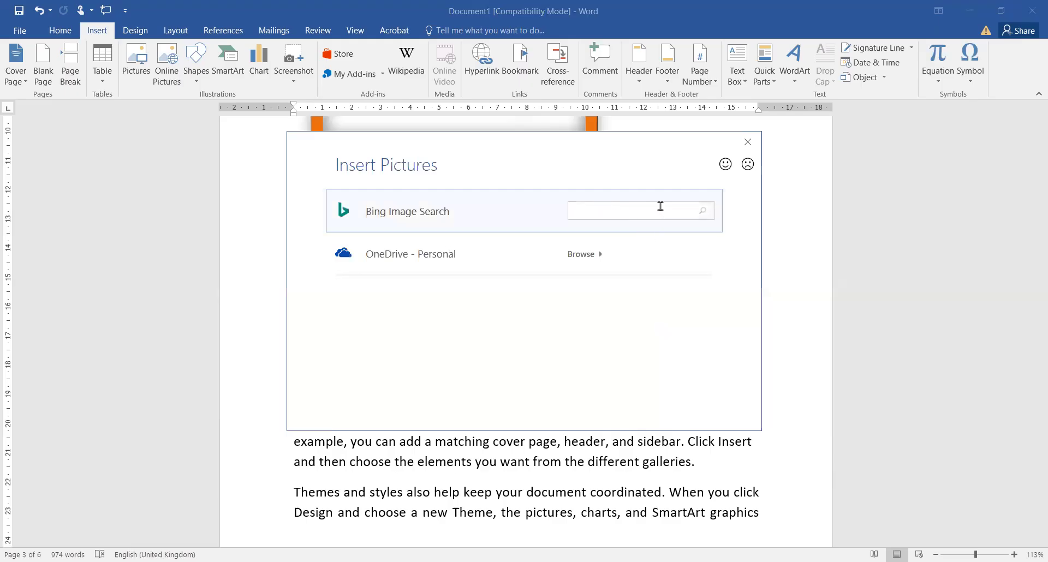
type("keyboard")
key("Return")
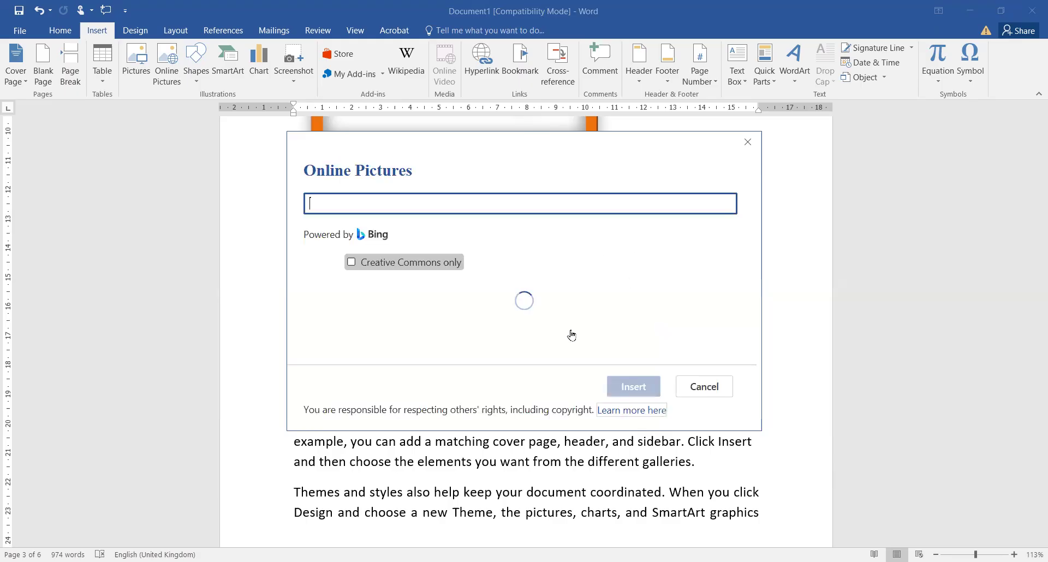
Insert the picture of a dark keyboard with white backlit keys from the search results into the empty paragraph.
scroll(571, 334, "down", 2)
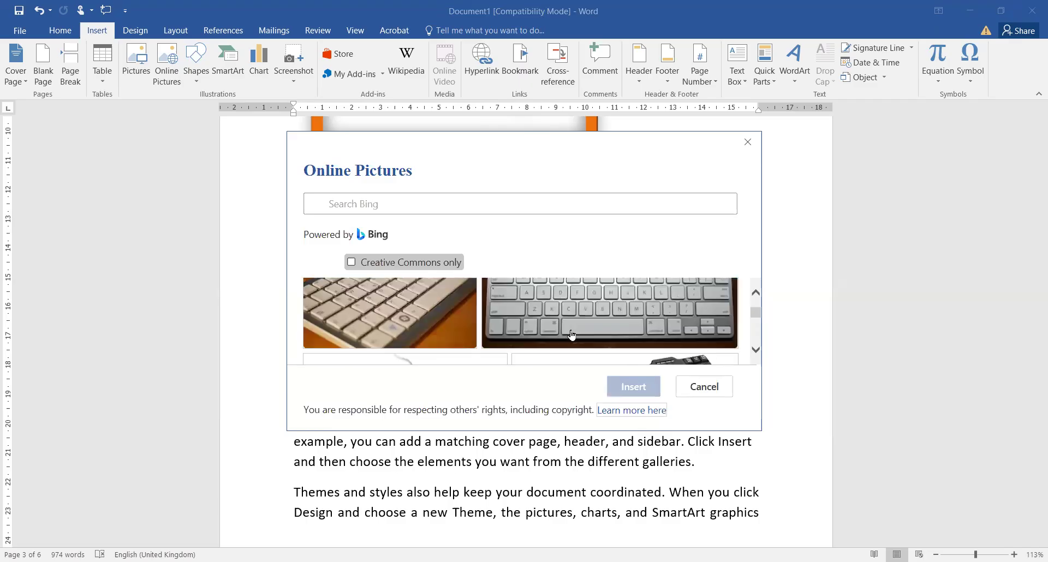
scroll(571, 335, "down", 2)
scroll(572, 335, "down", 2)
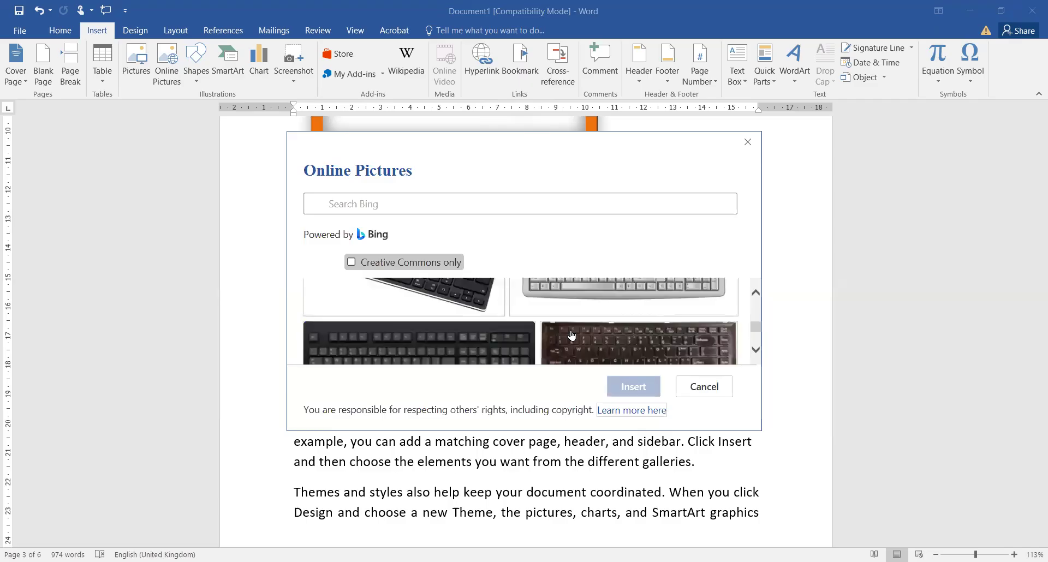
scroll(571, 335, "down", 2)
scroll(572, 335, "down", 1)
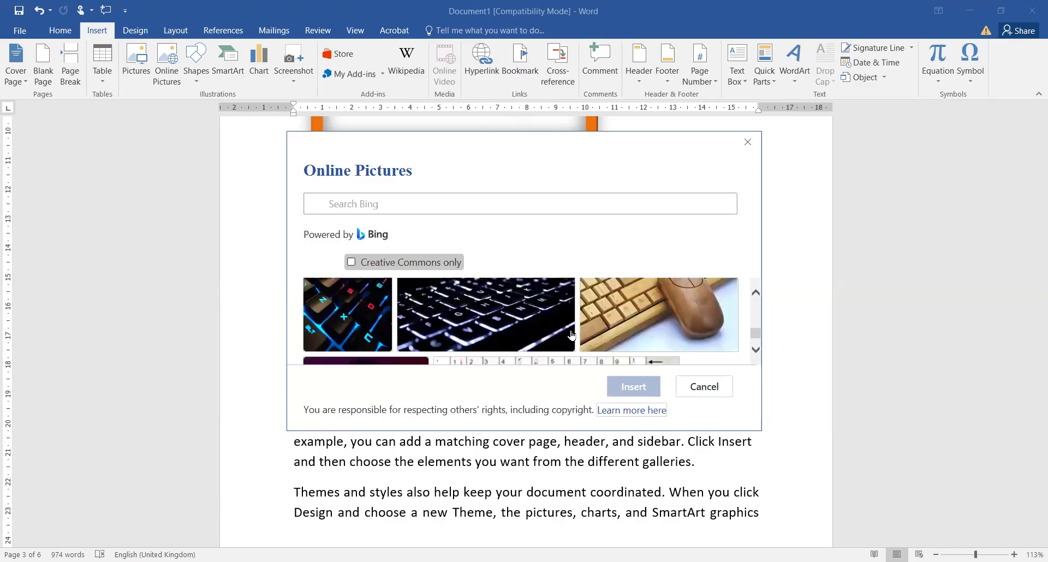
scroll(571, 334, "down", 1)
scroll(571, 334, "up", 1)
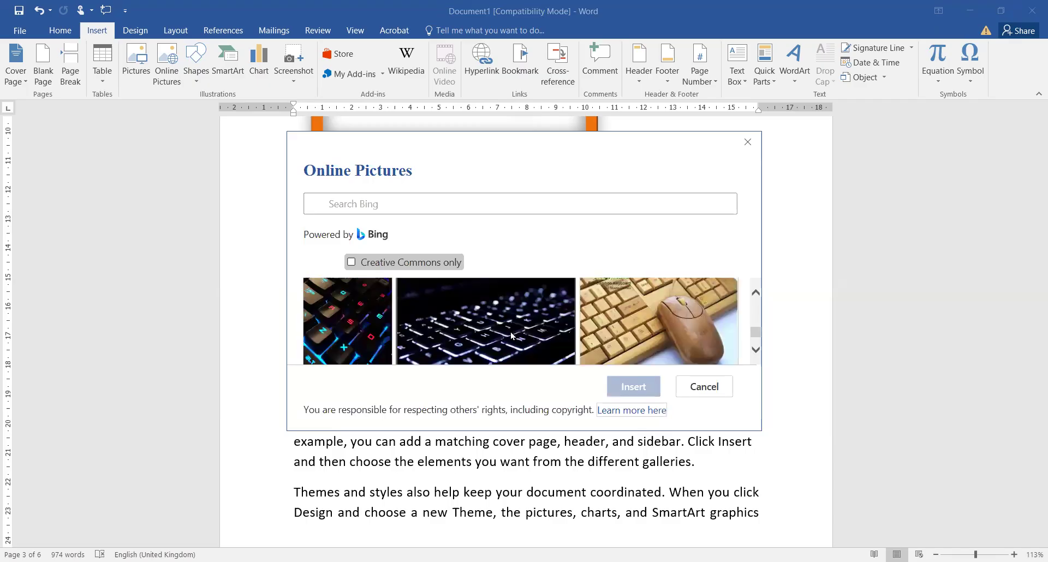
left_click(512, 336)
left_click(620, 384)
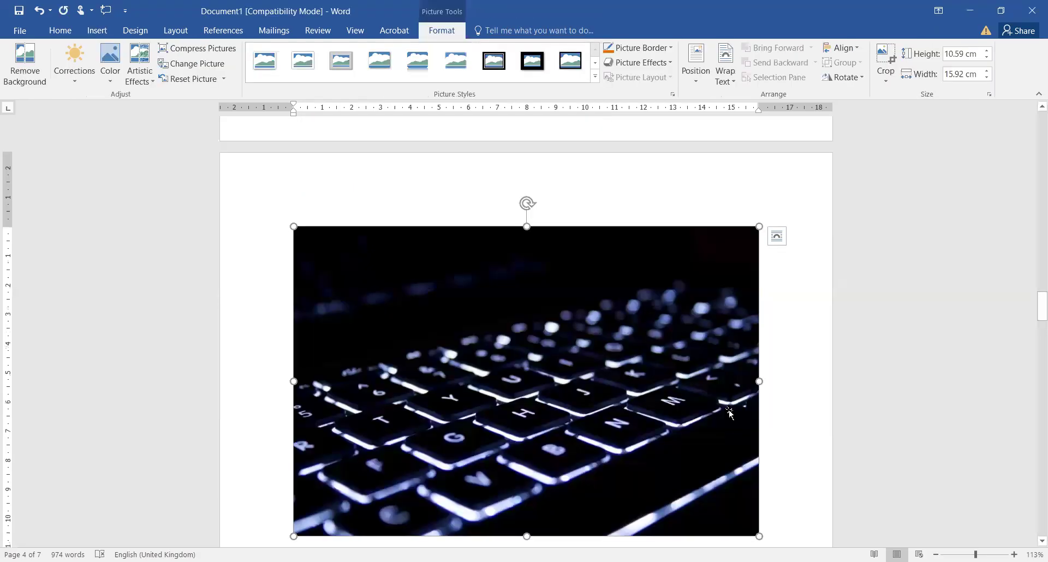
Resize the keyboard picture to about 6.7 cm high and 10.1 cm wide and set its text wrapping to Tight.
scroll(726, 427, "down", 2)
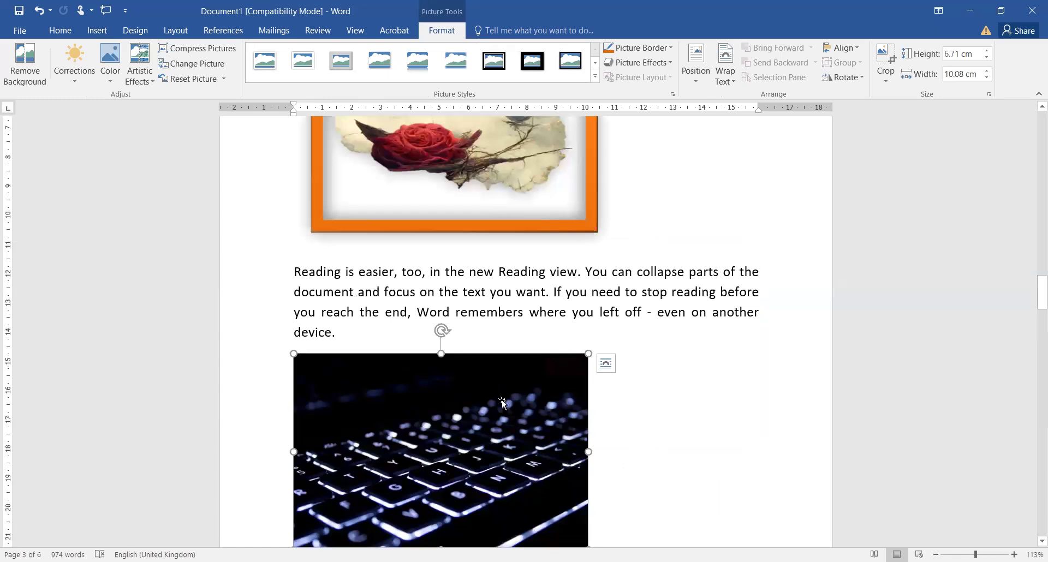
left_click(611, 372)
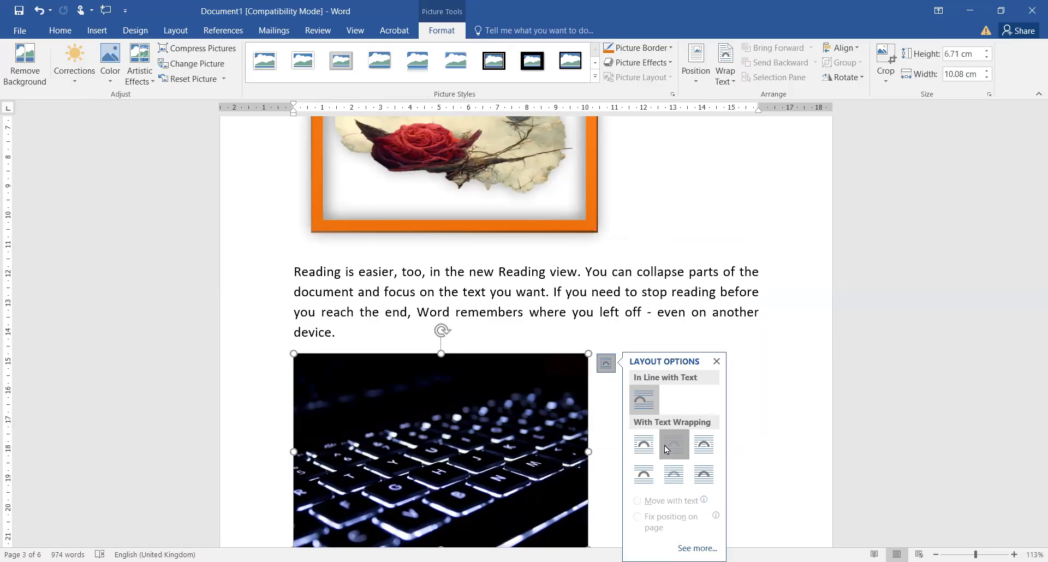
left_click(666, 449)
scroll(392, 283, "down", 3)
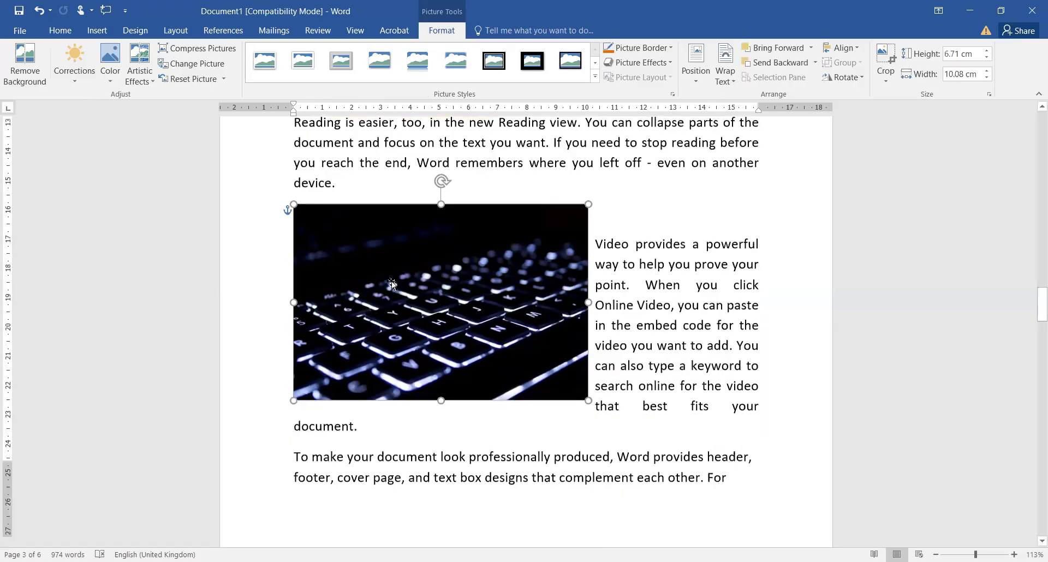
scroll(392, 284, "up", 1)
Try the Behind Text and In Front of Text layouts on the keyboard picture and move it over the paragraphs.
left_click(606, 242)
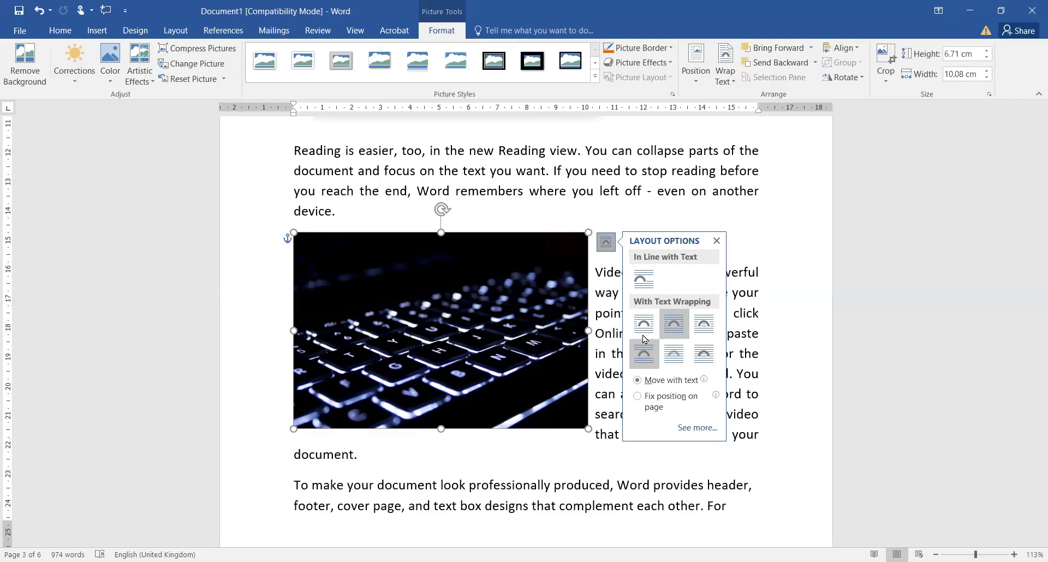
left_click(681, 364)
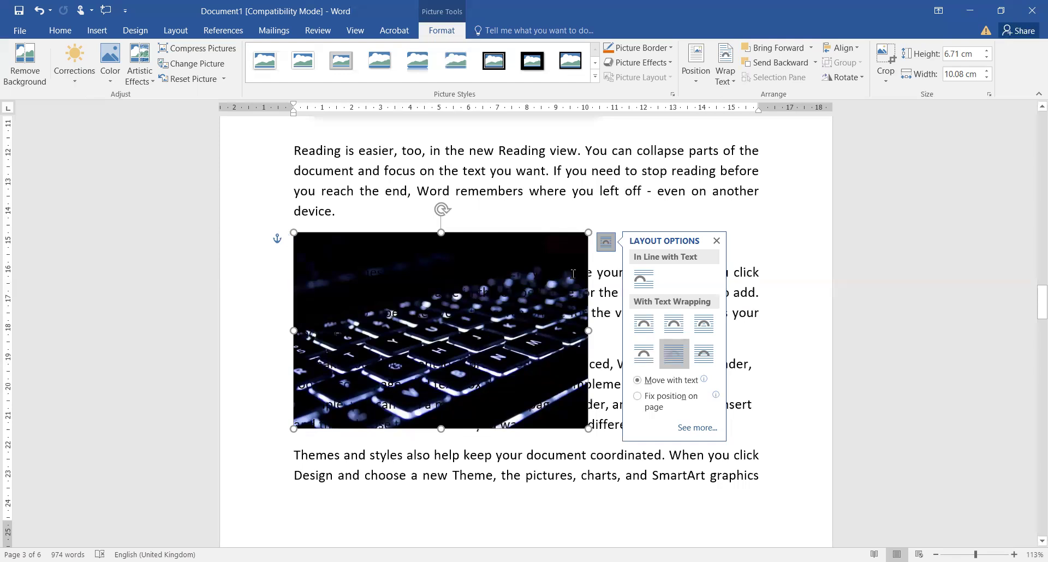
left_click(702, 350)
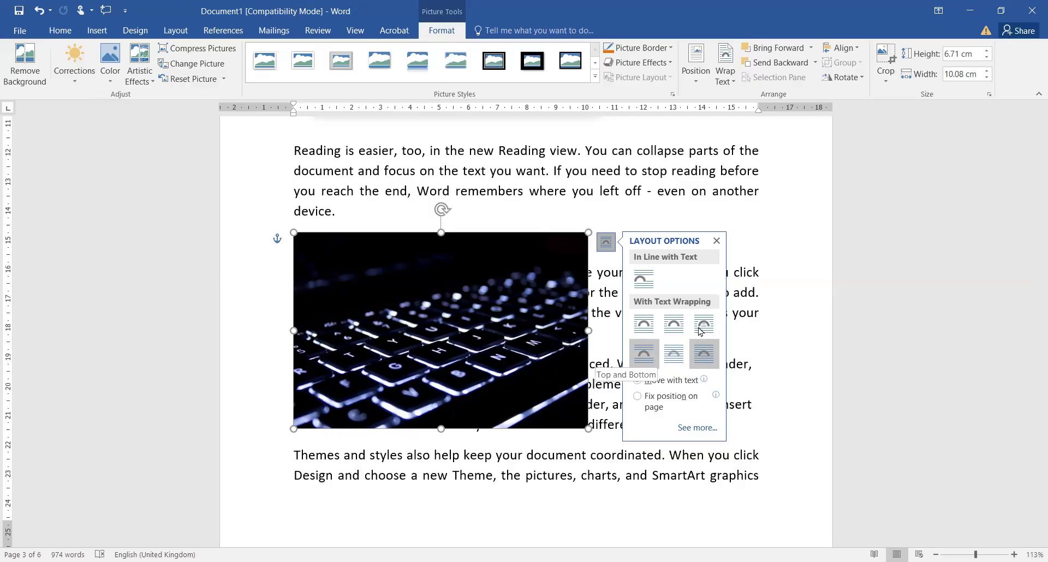
left_click_drag(666, 332, 705, 331)
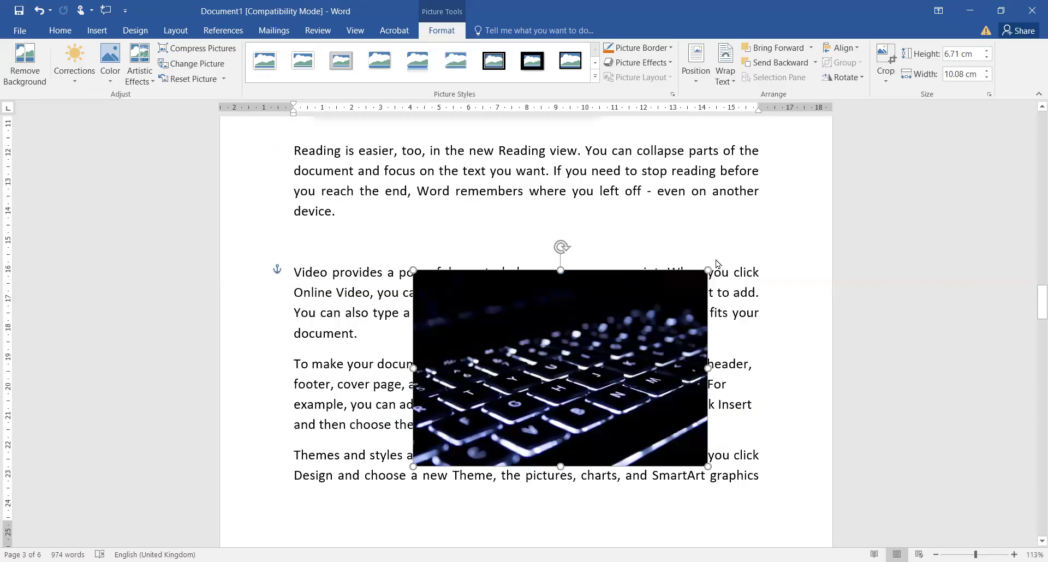
Set the keyboard picture's wrapping to Square and move it up into the middle of the "Reading is easier" paragraph.
left_click(718, 263)
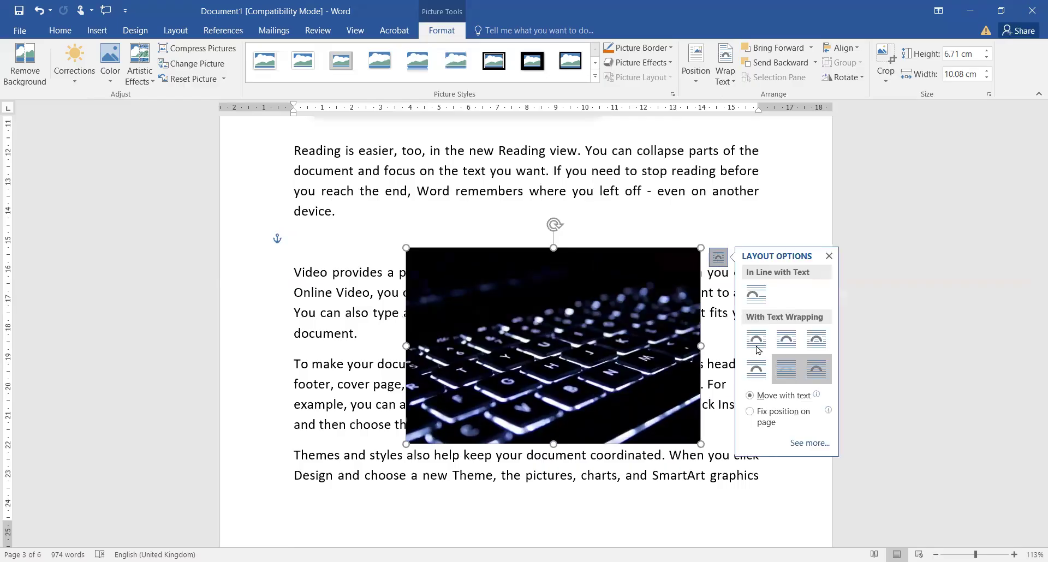
left_click_drag(660, 354, 657, 247)
left_click_drag(606, 312, 651, 266)
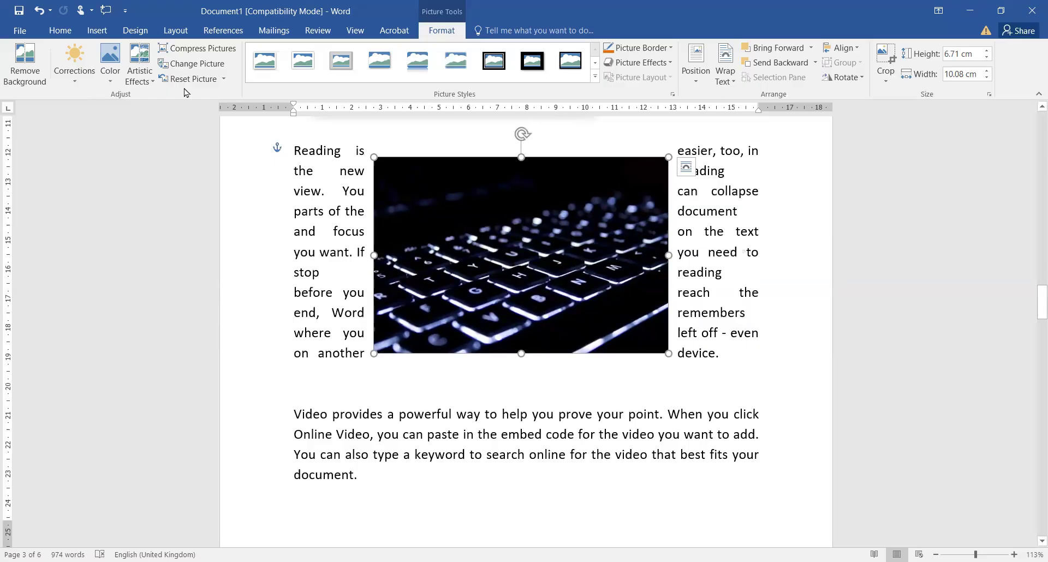
Draw a left-right block arrow about 3 cm high and 6.8 cm wide beneath the last paragraph of page 3.
left_click(108, 31)
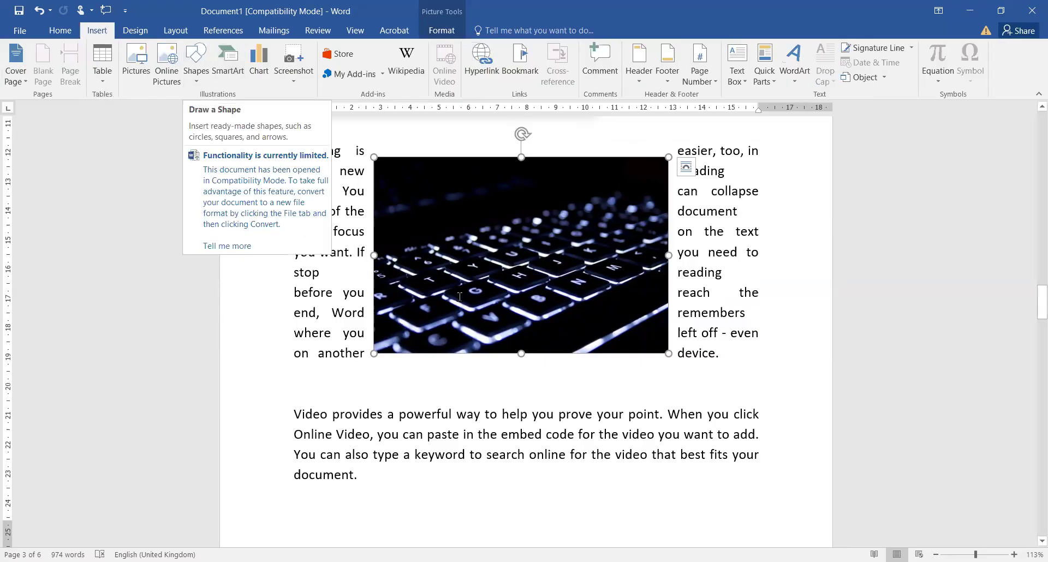
scroll(404, 344, "down", 2)
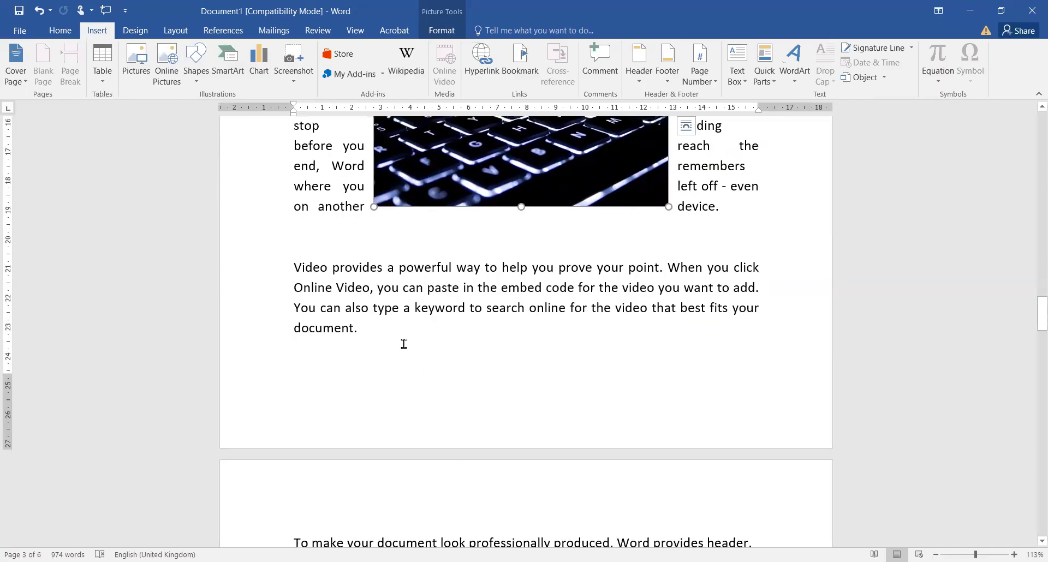
left_click(197, 75)
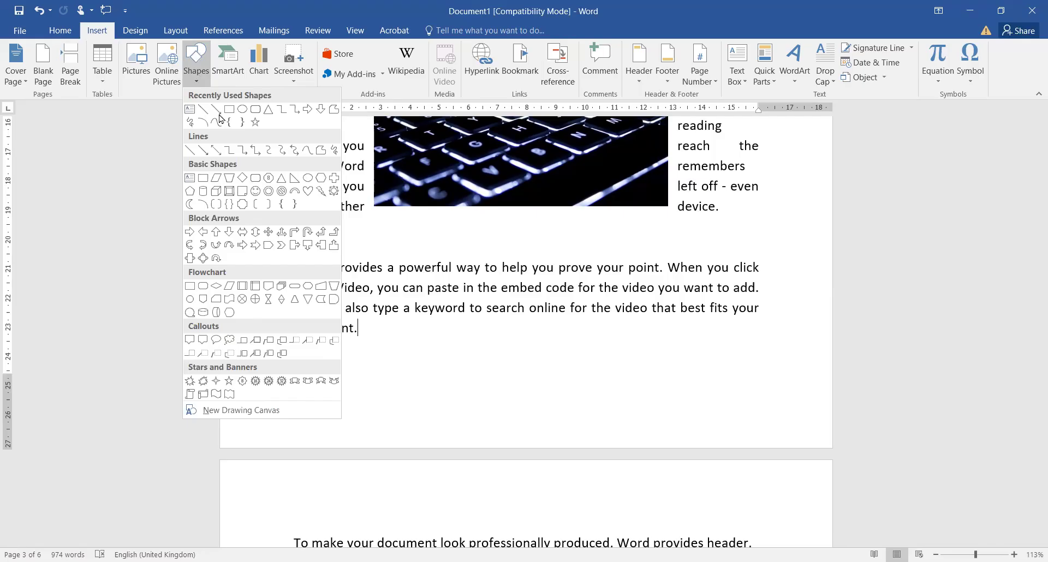
key("Escape")
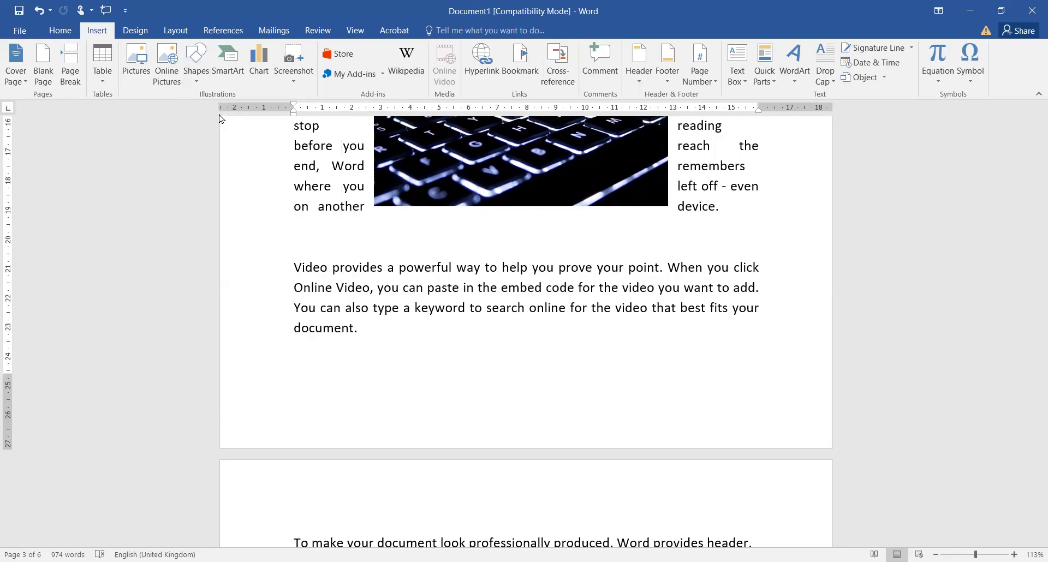
left_click(198, 80)
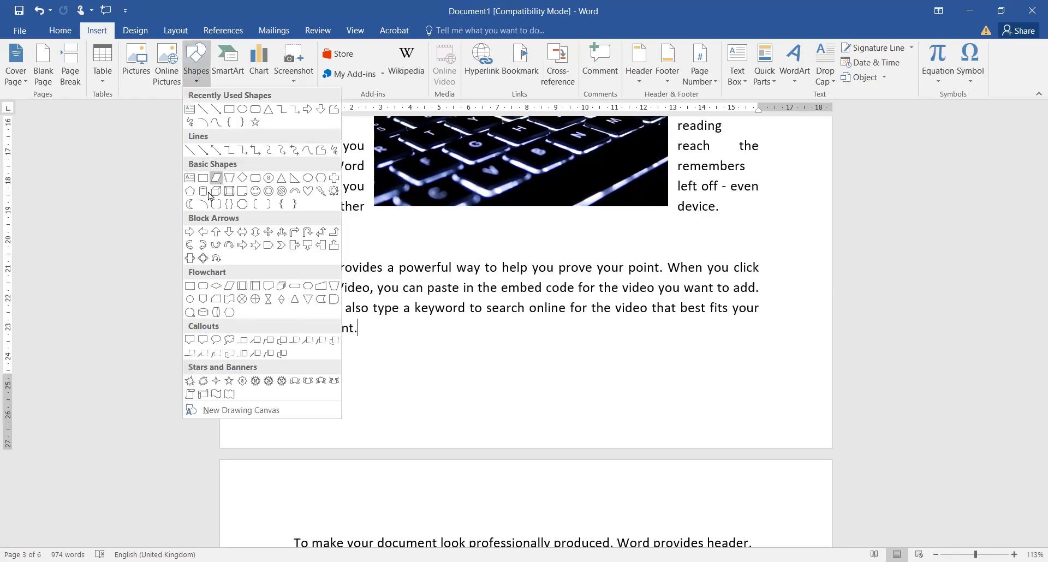
left_click(241, 240)
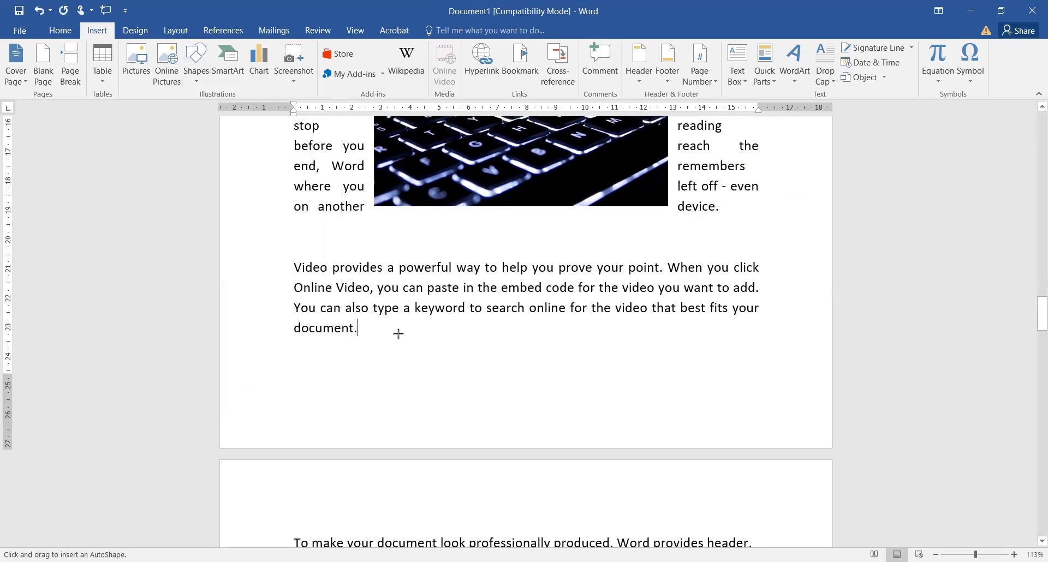
mouse_move(399, 332)
left_mouse_down()
mouse_move(552, 390)
mouse_move(596, 421)
left_mouse_up()
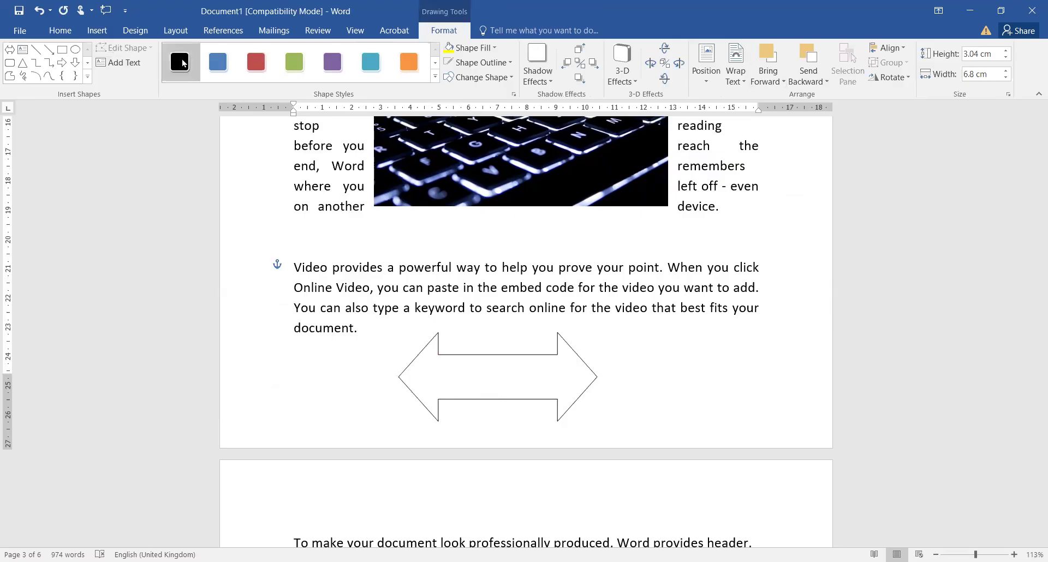
Apply the purple shape style to the double-headed arrow and change its shape to a parallelogram.
left_click(213, 63)
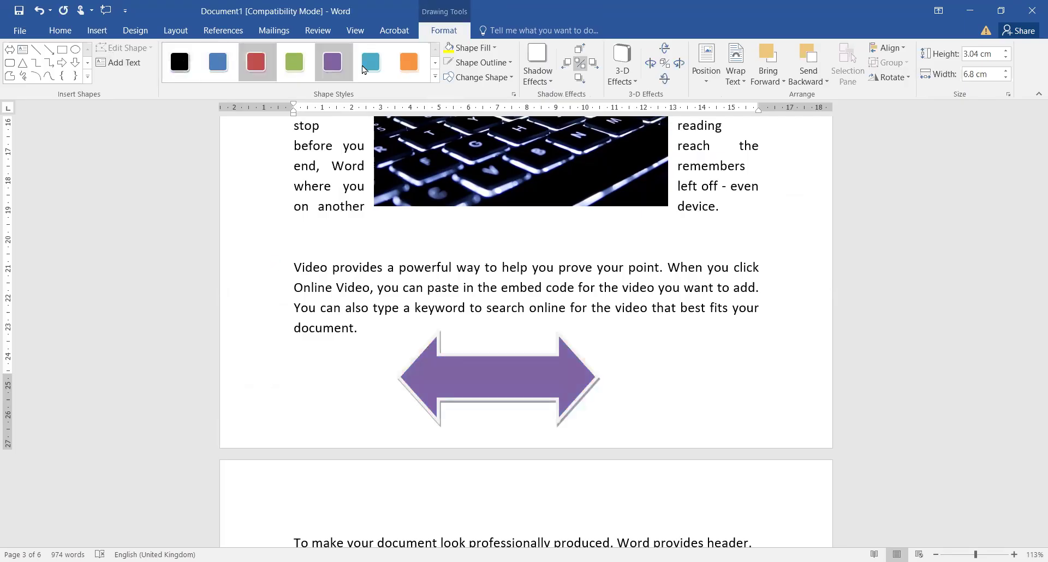
left_click(513, 64)
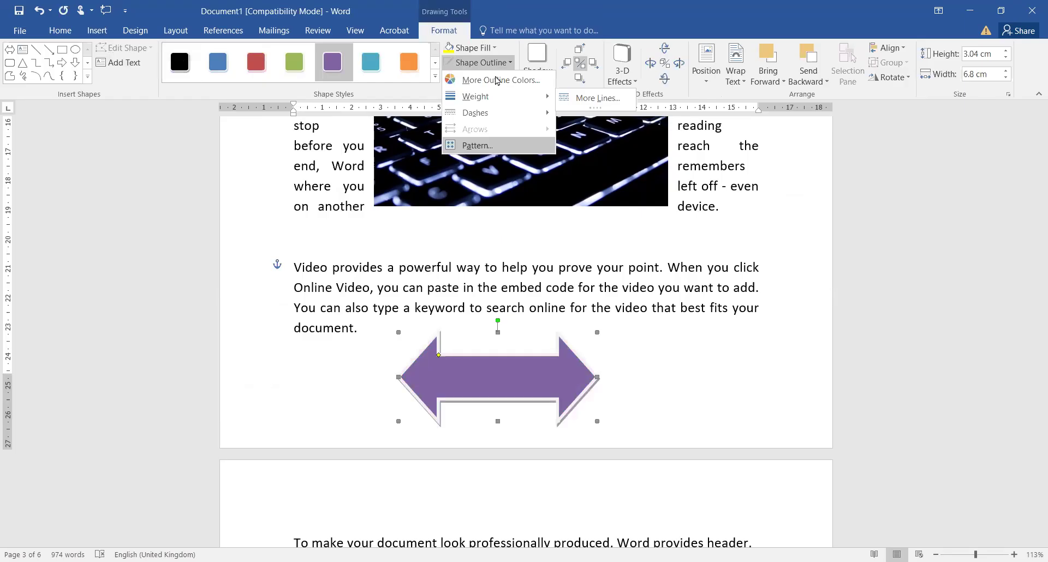
key("Escape")
left_click(478, 77)
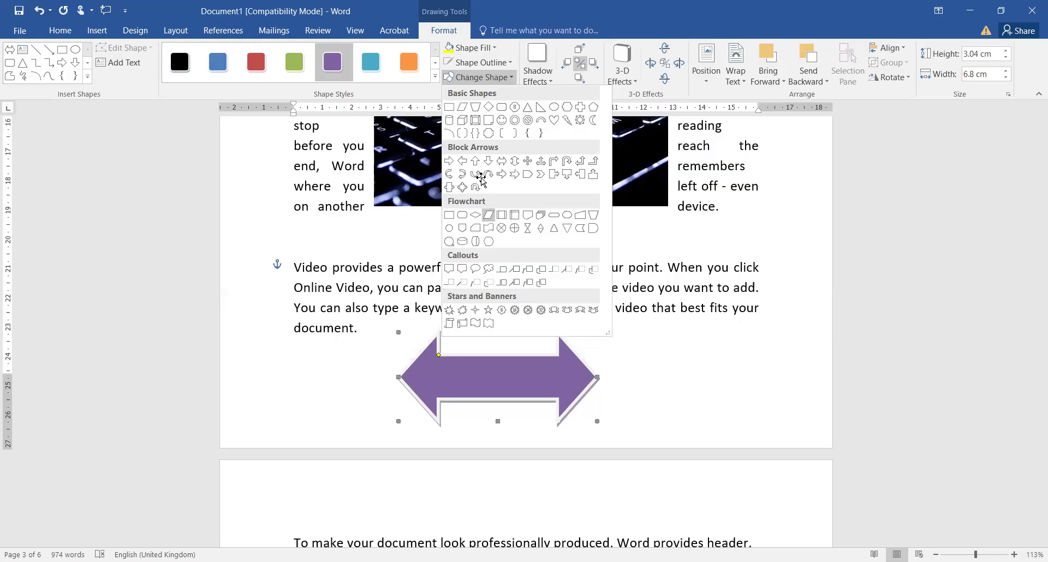
left_click(476, 366)
left_click(476, 367)
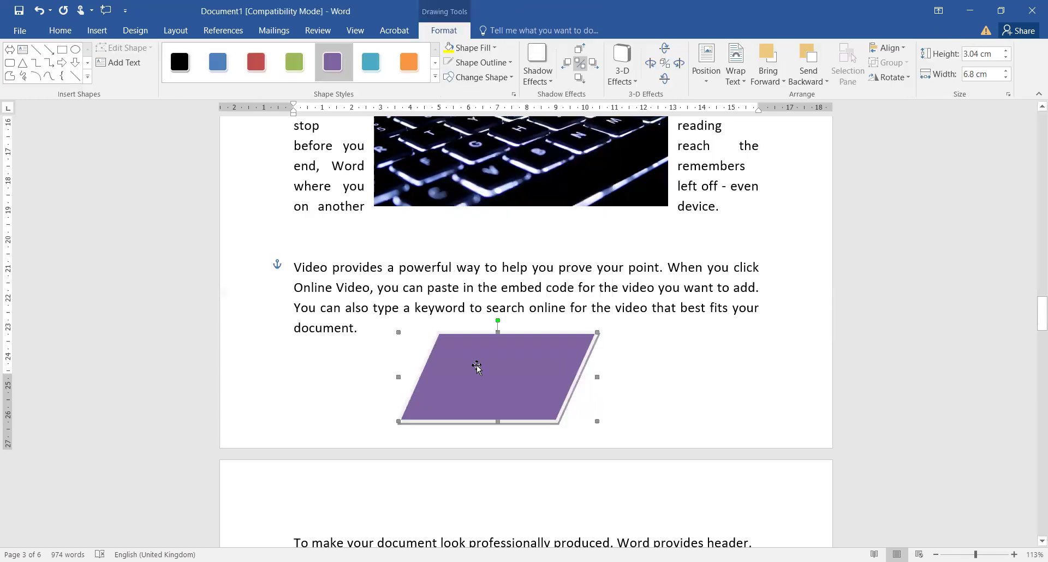
left_click(550, 81)
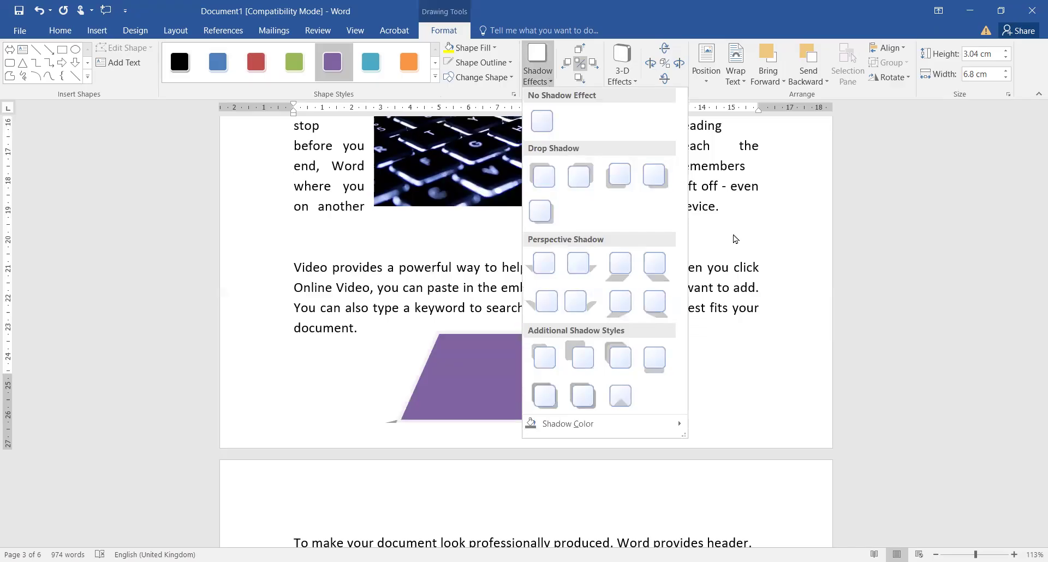
left_click(713, 78)
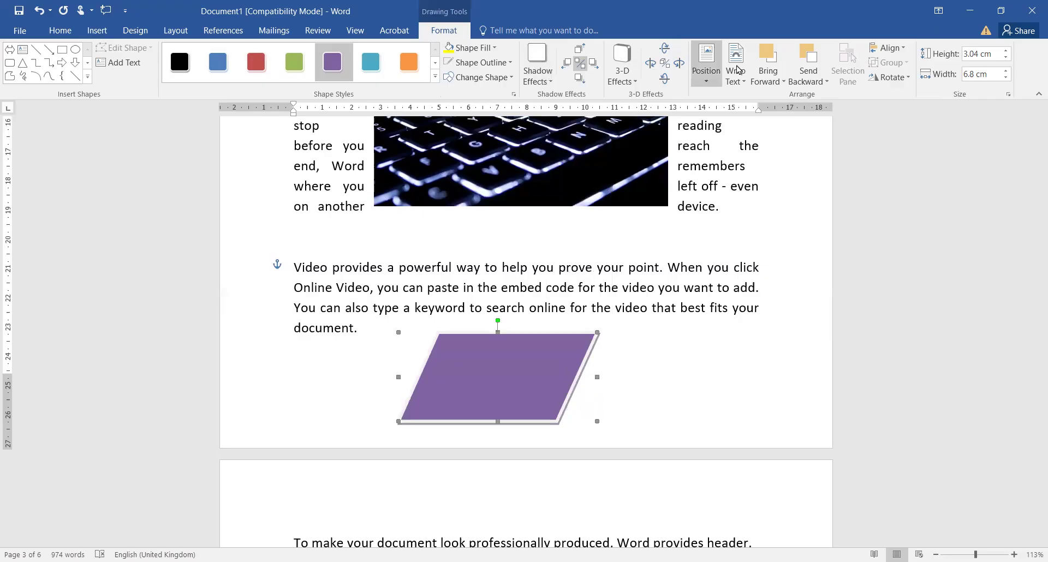
left_click(737, 70)
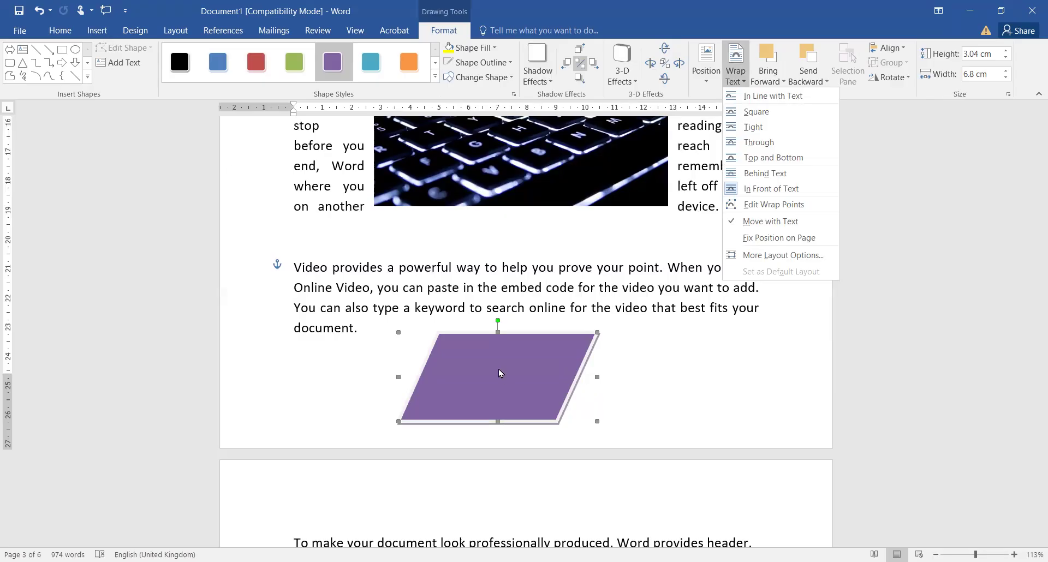
left_click(99, 33)
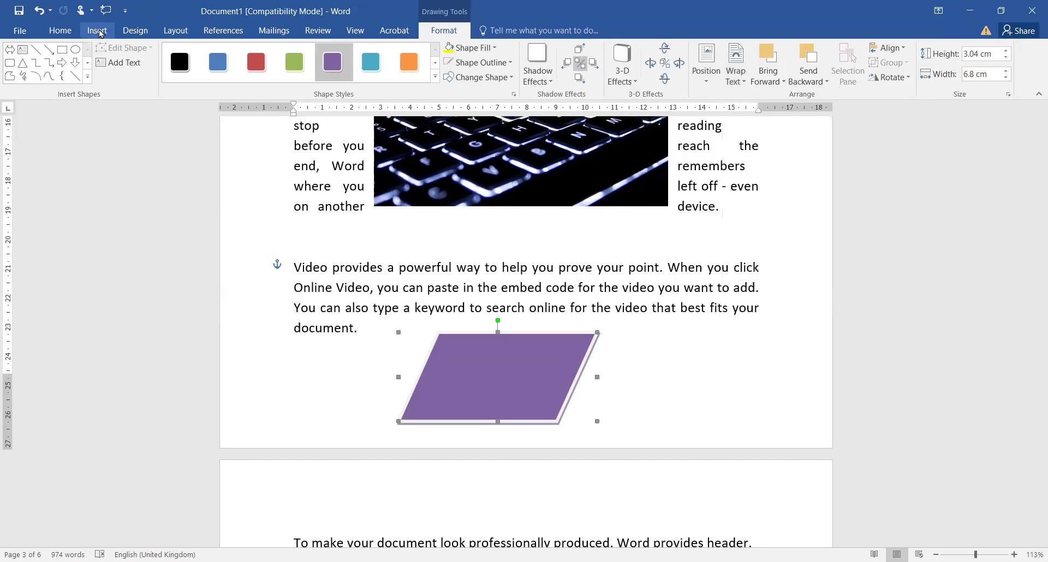
Add an empty paragraph after the paragraph ending "different galleries." on page 4.
left_click(99, 34)
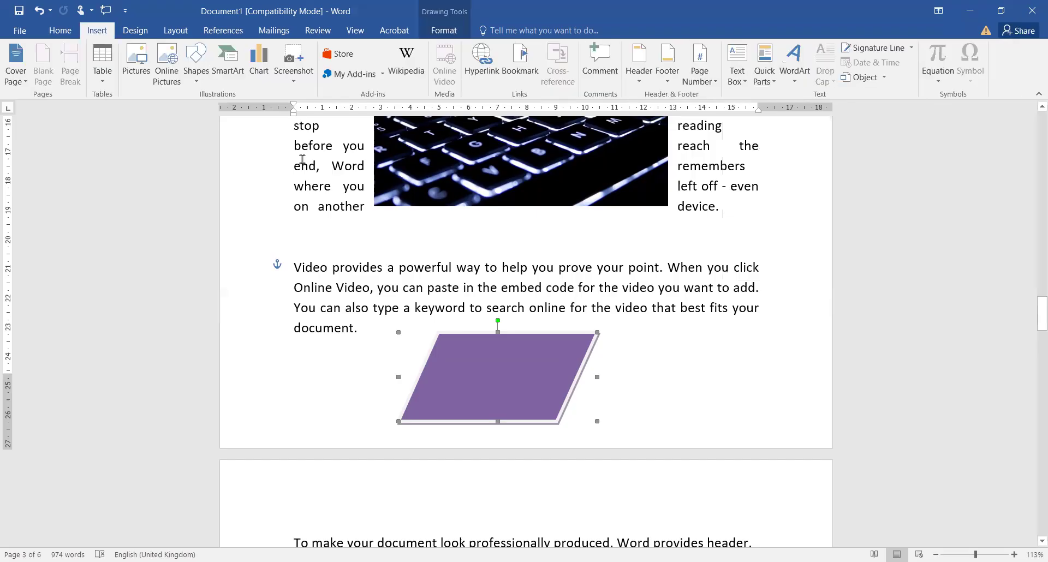
scroll(301, 159, "down", 5)
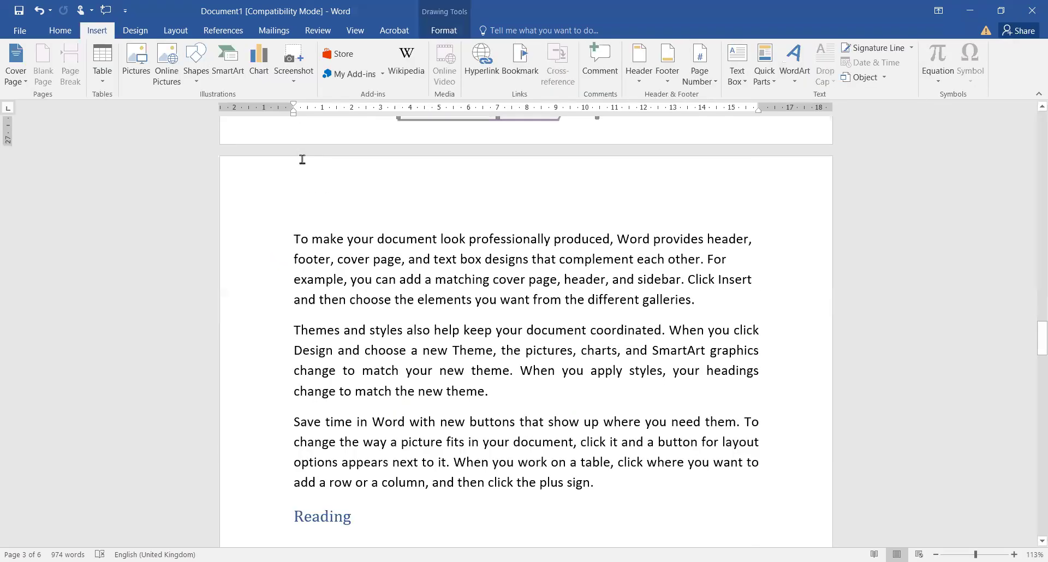
scroll(302, 159, "up", 2)
scroll(723, 176, "down", 3)
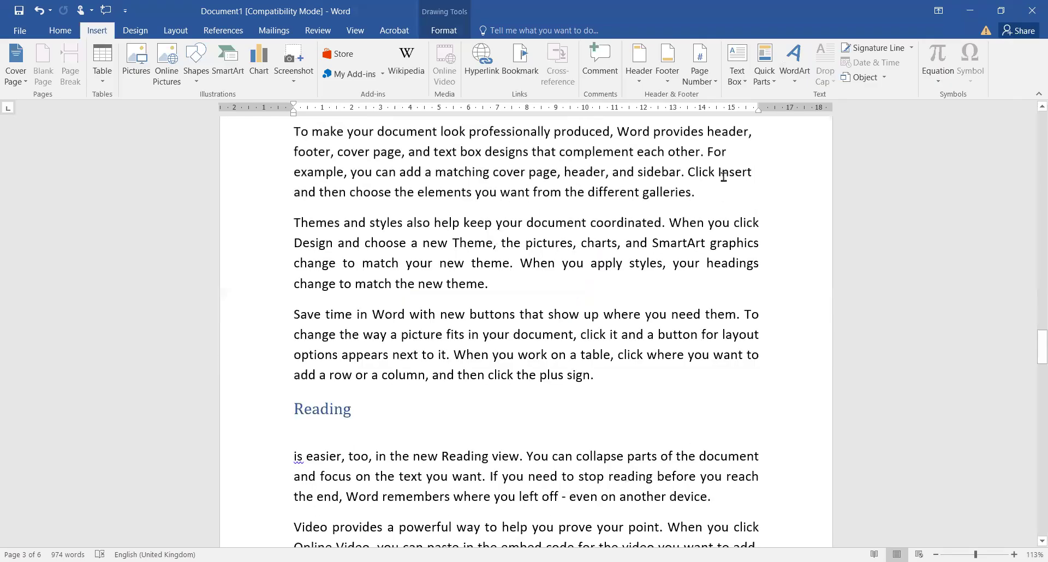
left_click(722, 197)
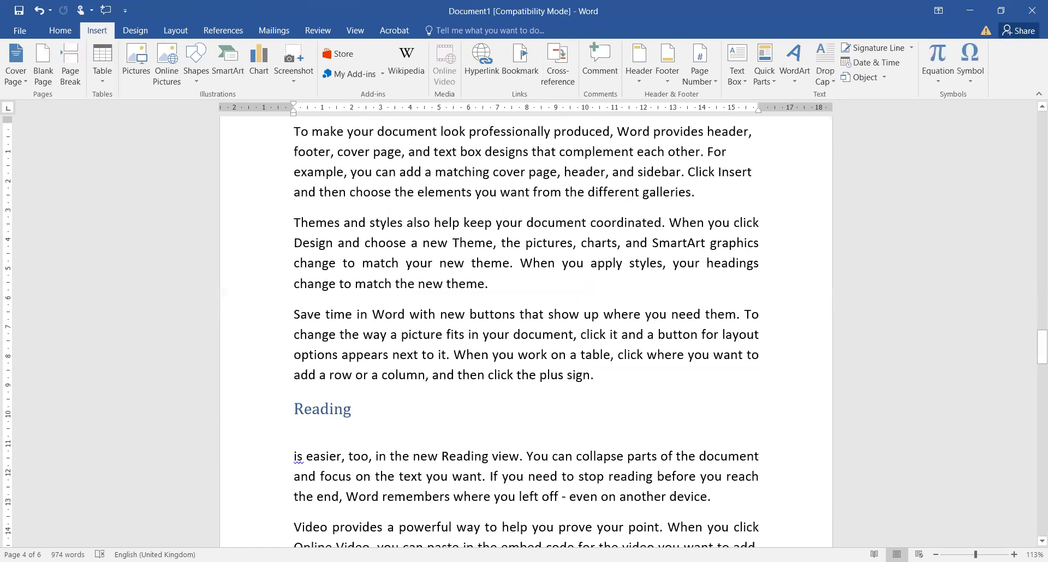
key("Return")
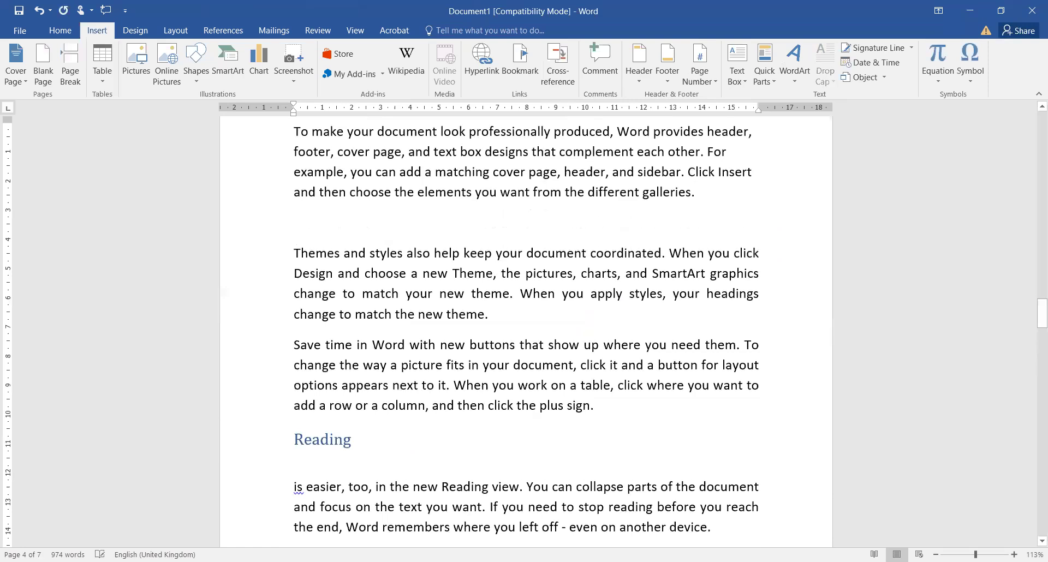
Examine the Hierarchy, Pyramid, Matrix and Relationship layouts offered for a SmartArt graphic.
left_click(228, 68)
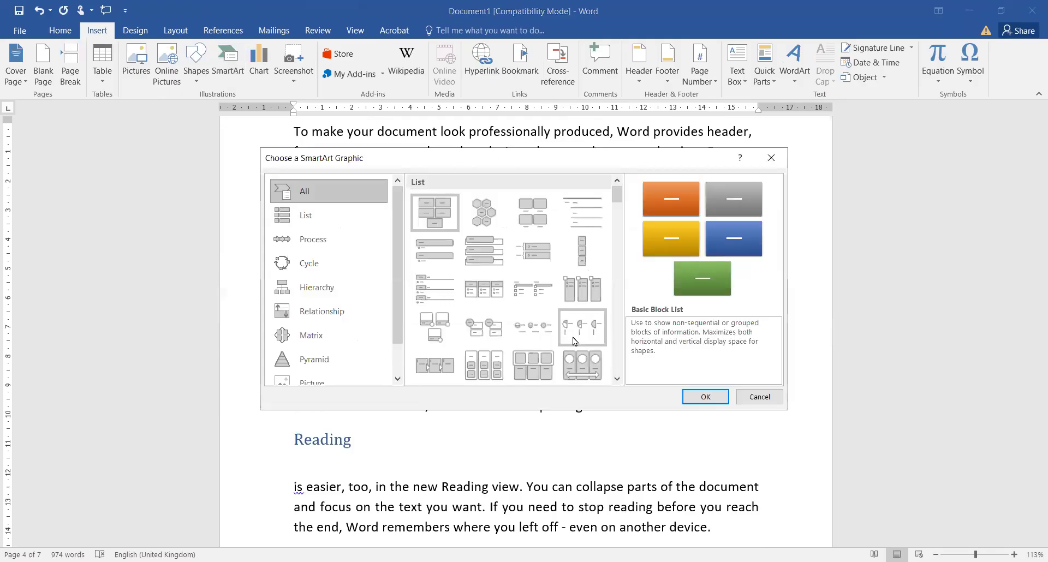
left_click(344, 295)
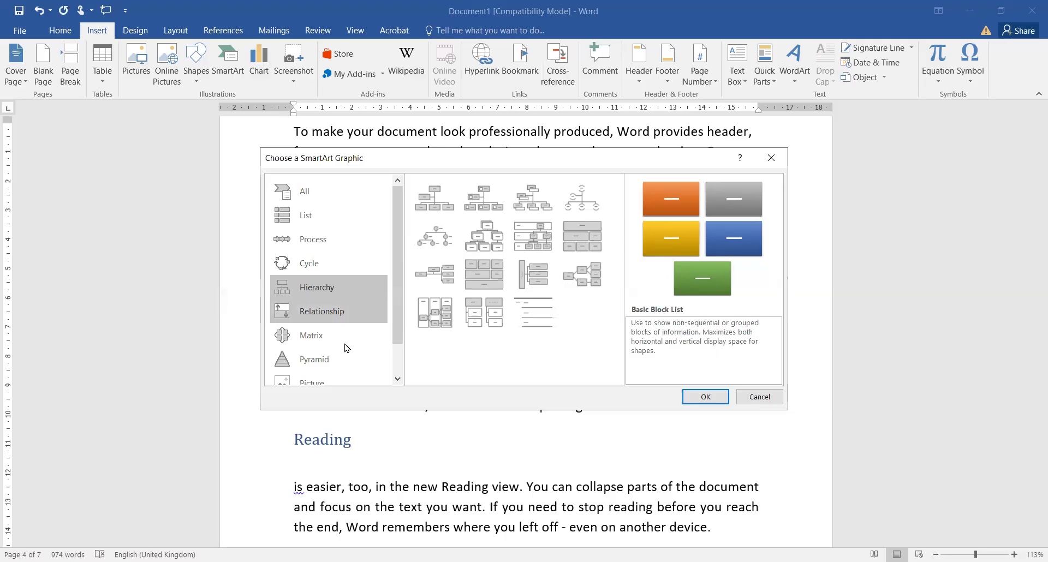
scroll(345, 348, "down", 2)
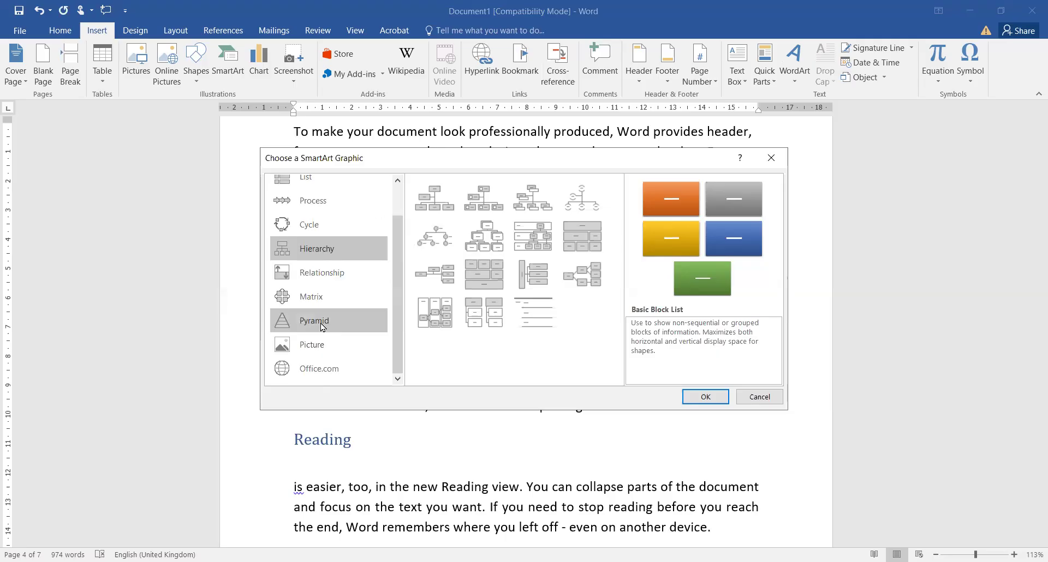
left_click(321, 326)
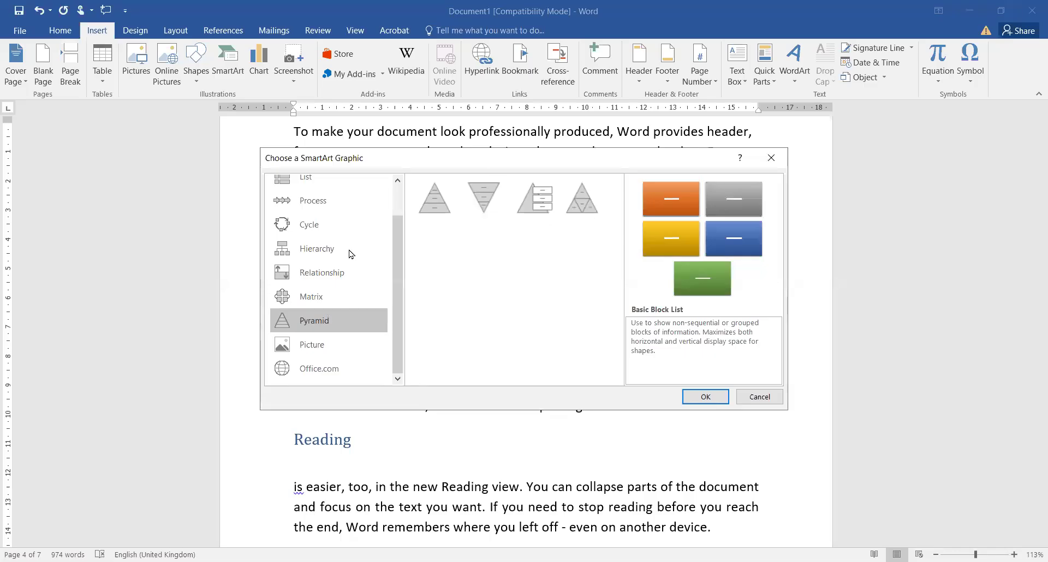
left_click(321, 300)
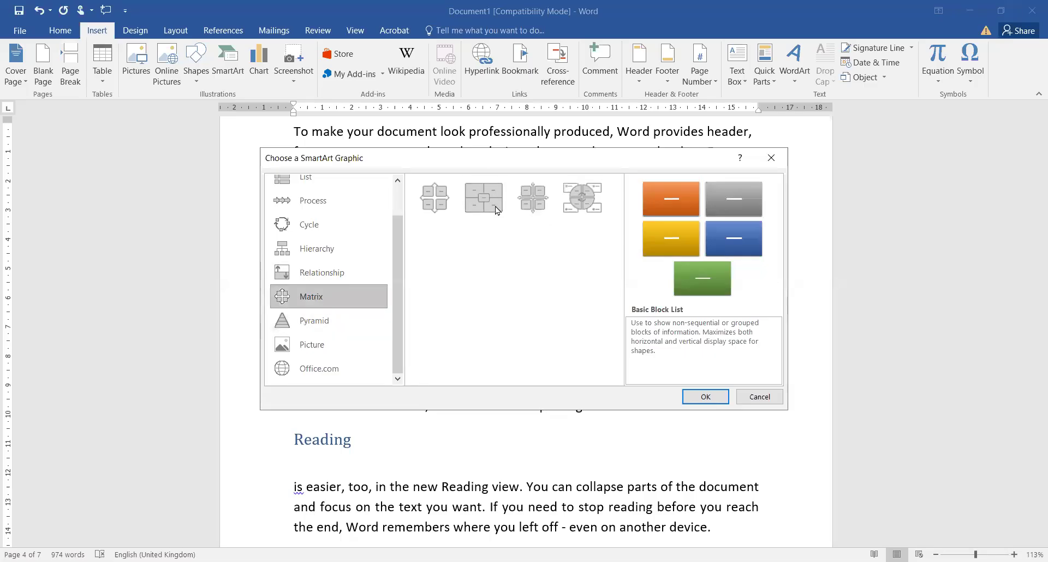
left_click(357, 282)
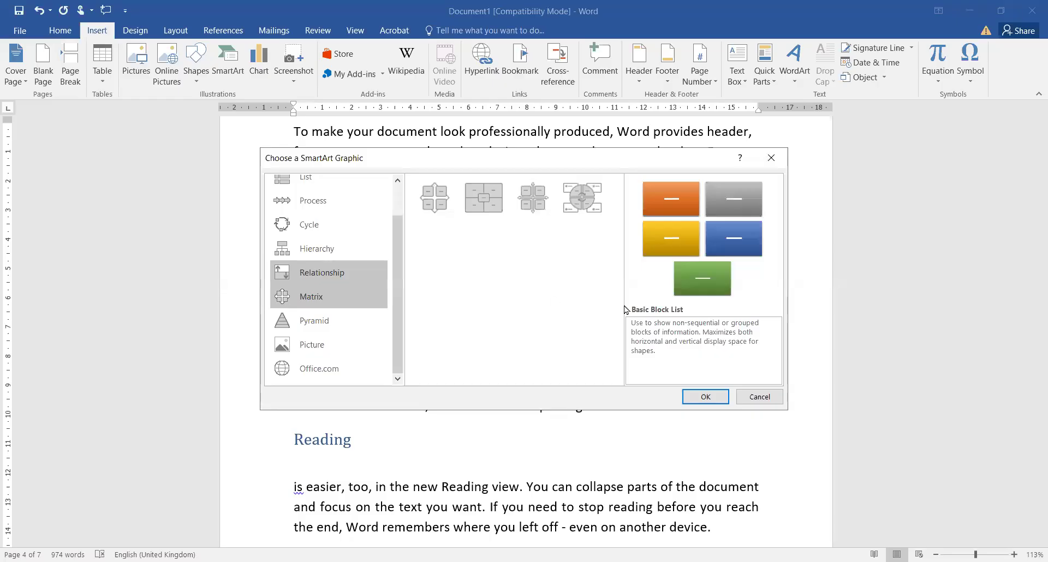
scroll(622, 323, "down", 3)
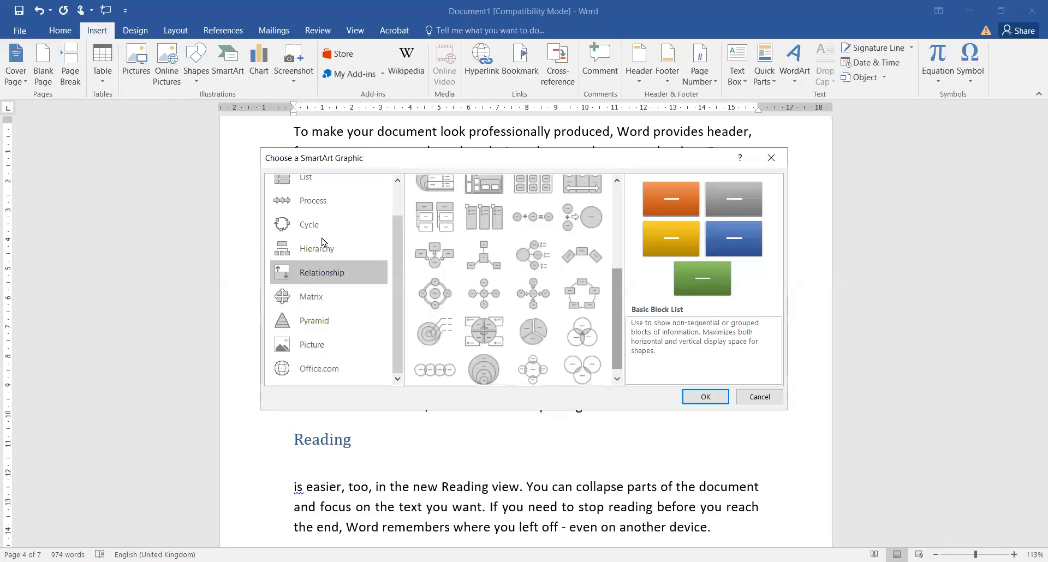
scroll(319, 243, "up", 1)
Insert a Text Cycle SmartArt graphic from the Cycle category into the empty paragraph.
left_click(316, 265)
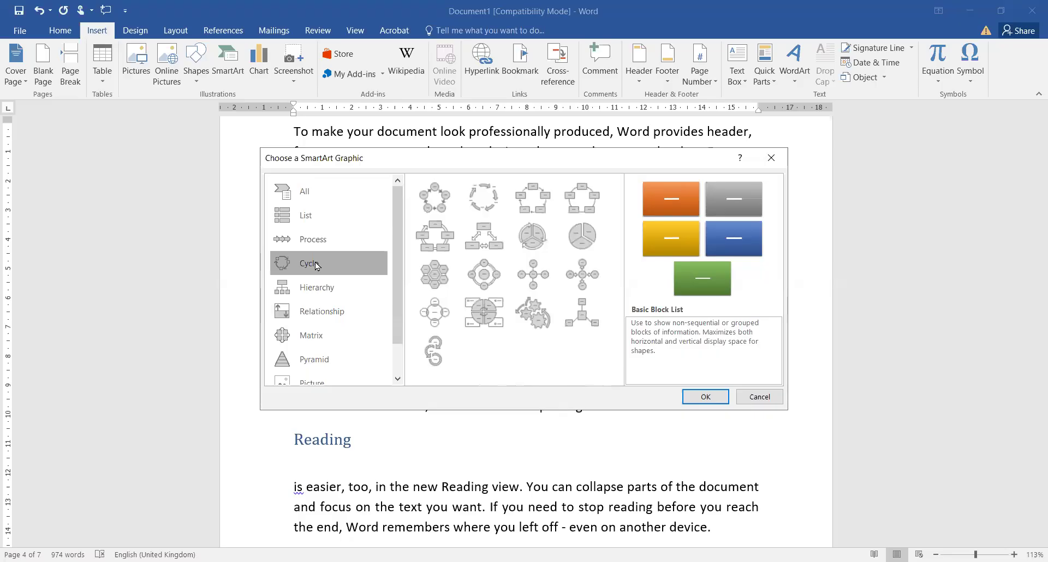
left_click(473, 215)
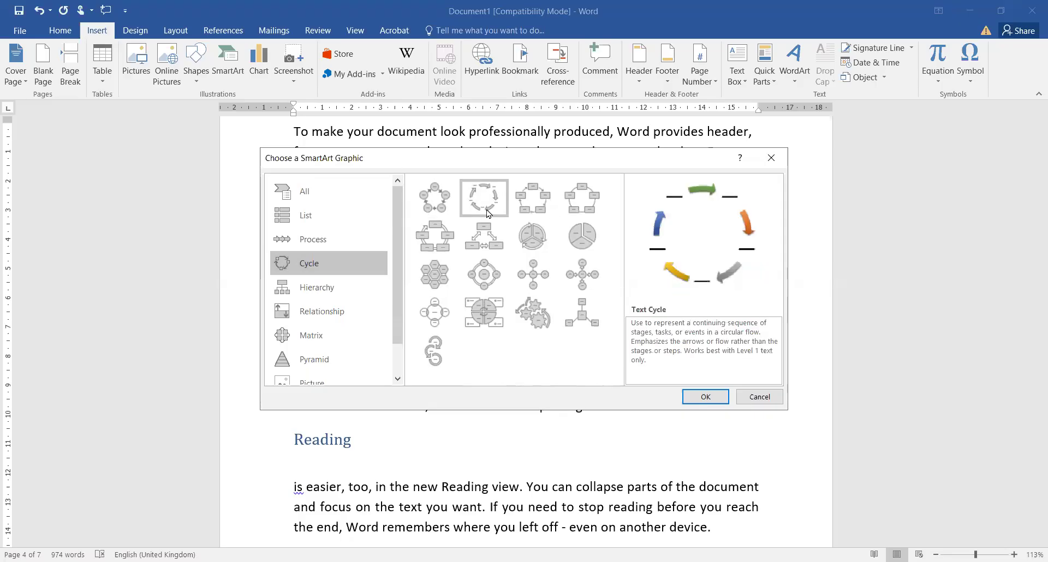
left_click(702, 398)
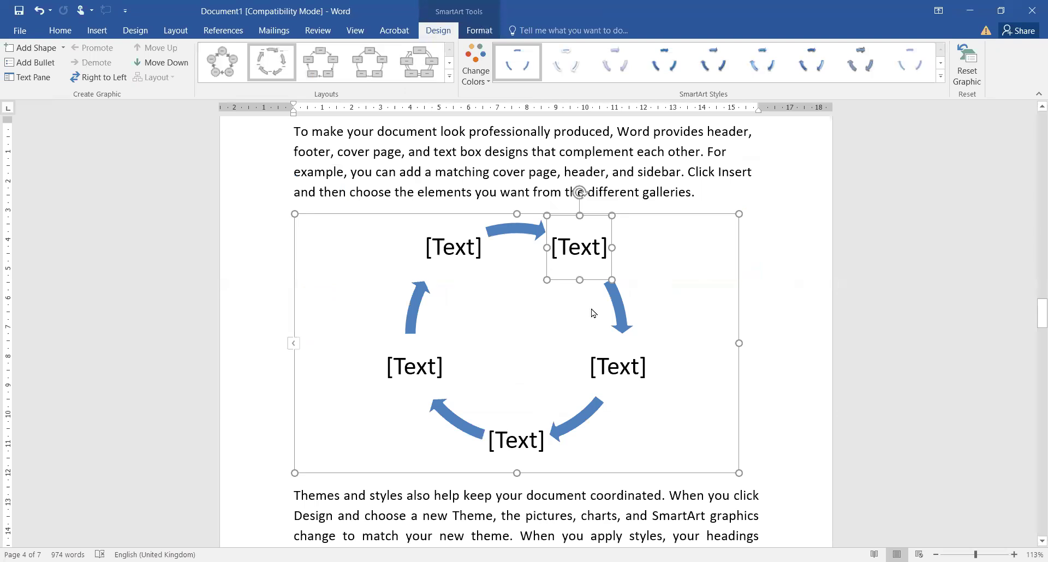
Enter "DNA" in capitals in the upper-right text placeholder of the cycle graphic.
left_click(581, 249)
type("ana")
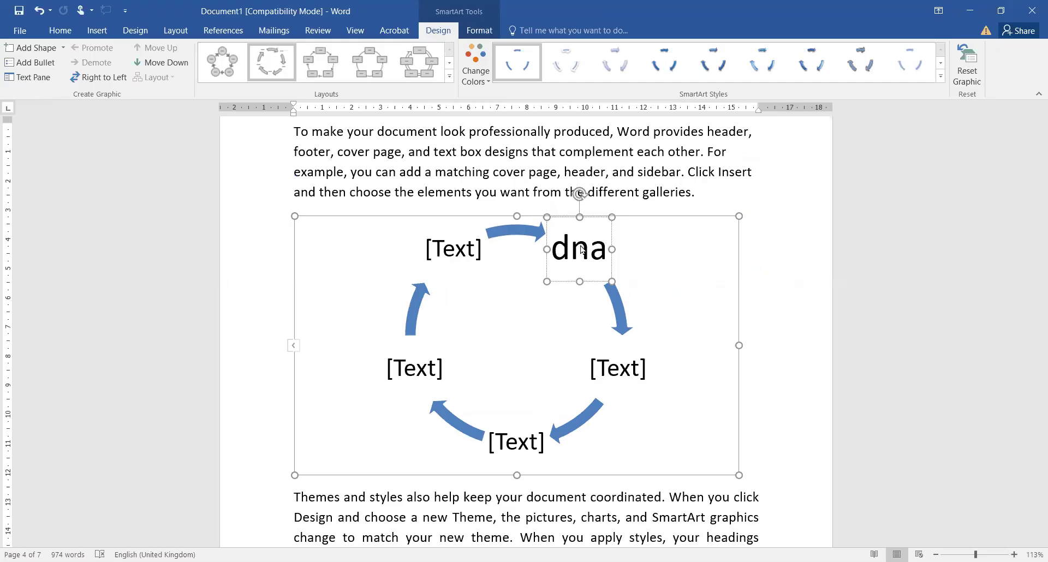
key("ctrl+z")
type("DNA")
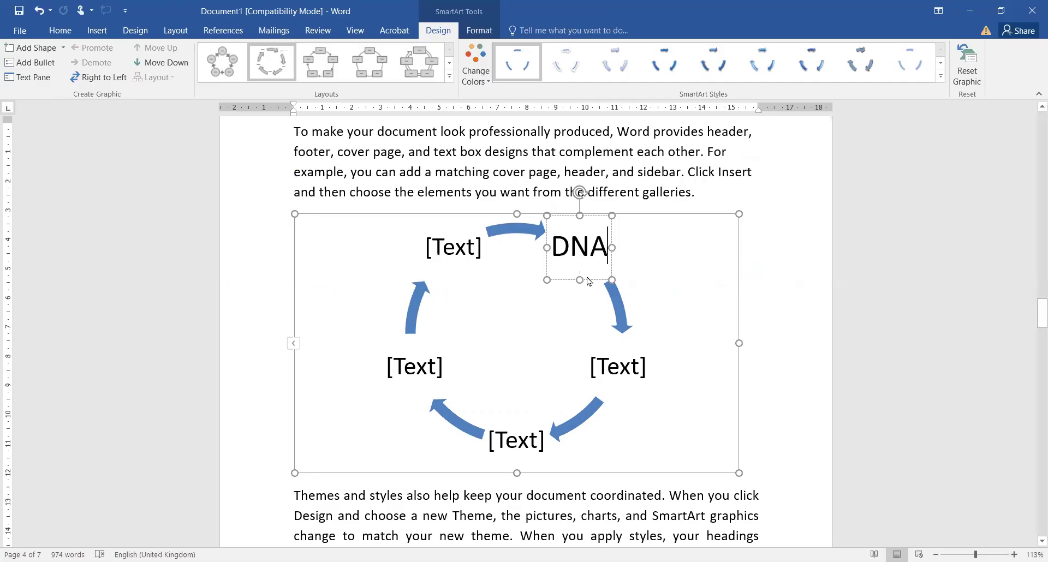
Reduce the "DNA" text in the cycle graphic to size 24 and make it bold, italic and underlined.
left_click(577, 263)
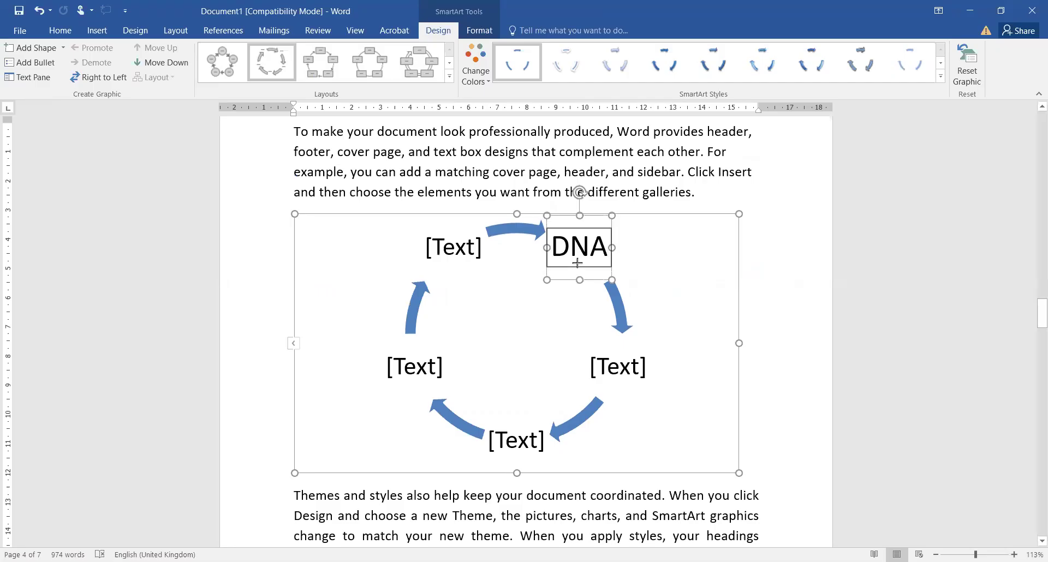
left_click(562, 245)
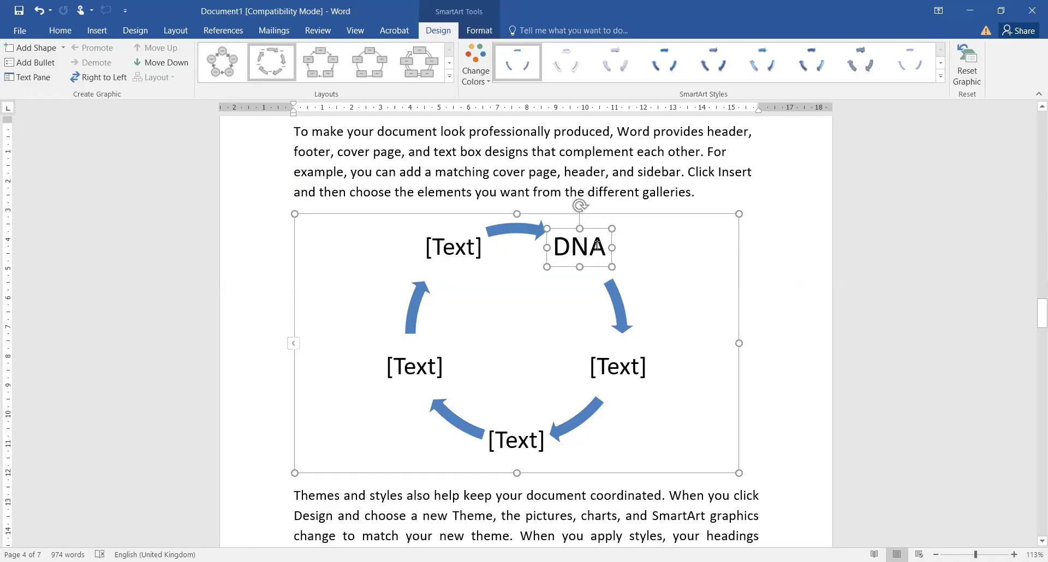
double_click(562, 246)
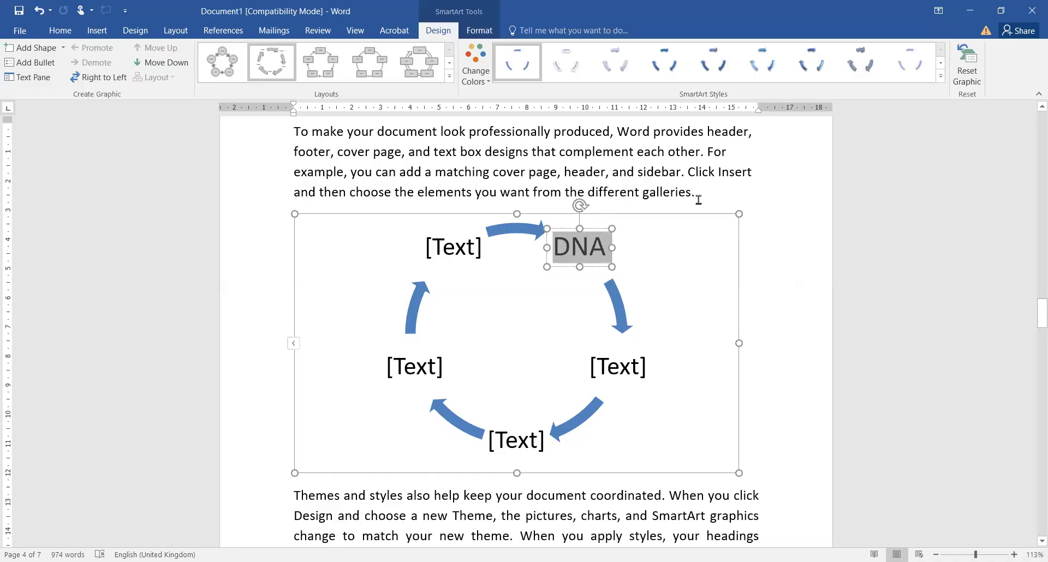
mouse_move(631, 215)
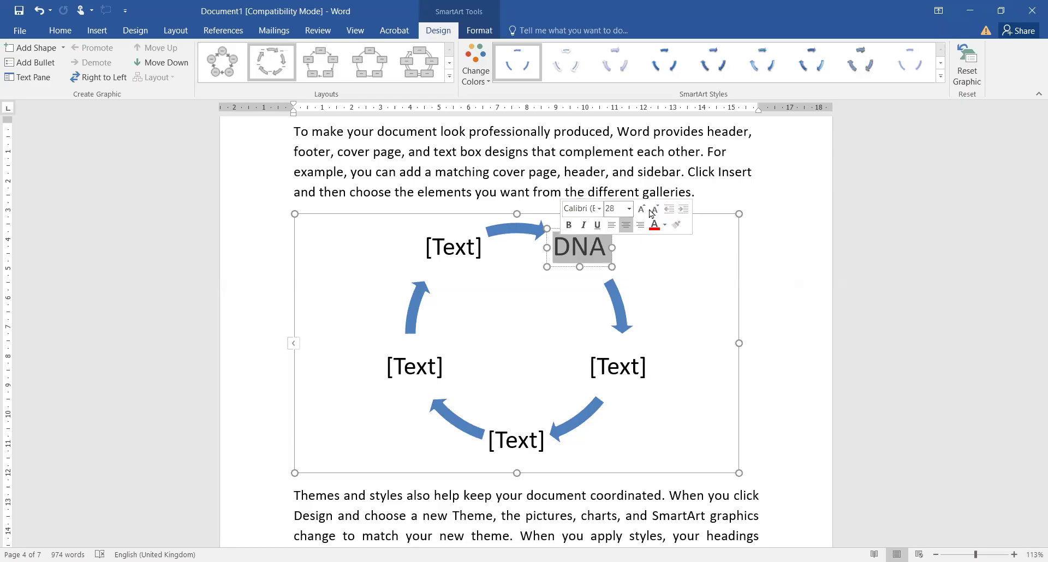
left_click(653, 211)
left_click(651, 212)
left_click(646, 213)
left_click(571, 226)
left_click(583, 225)
key("ctrl+u")
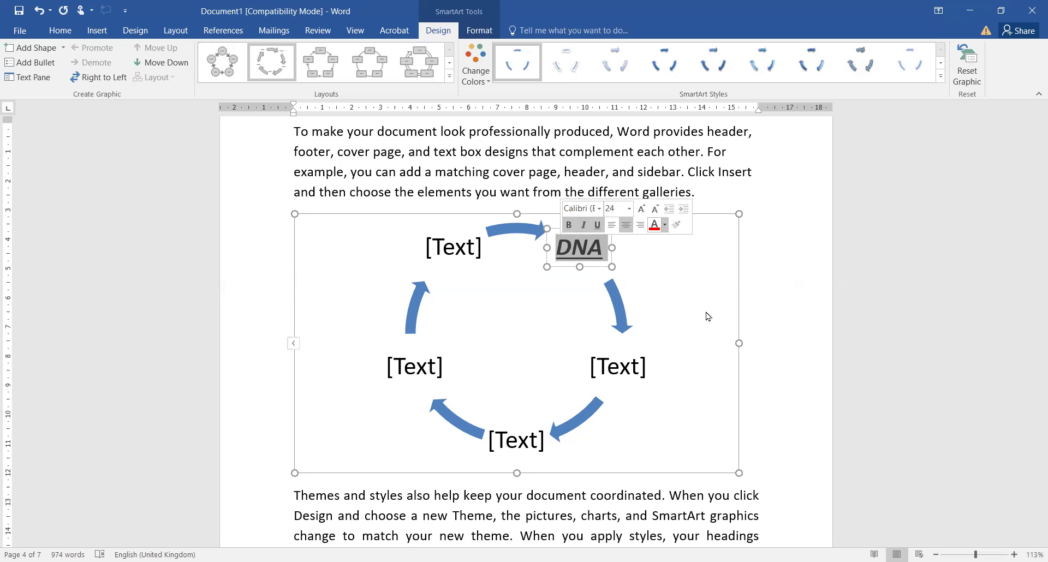
left_click(664, 225)
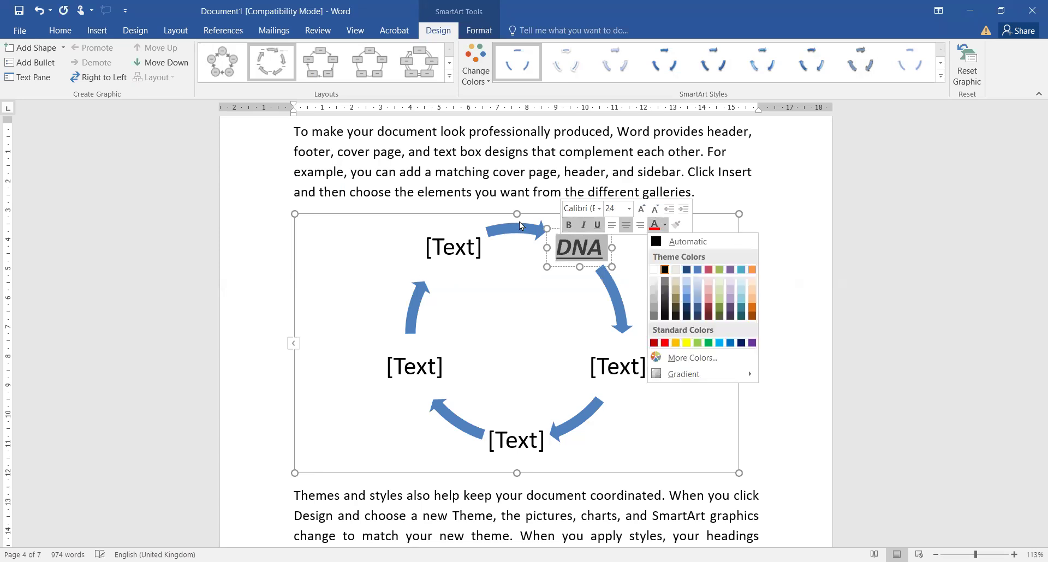
key("Escape")
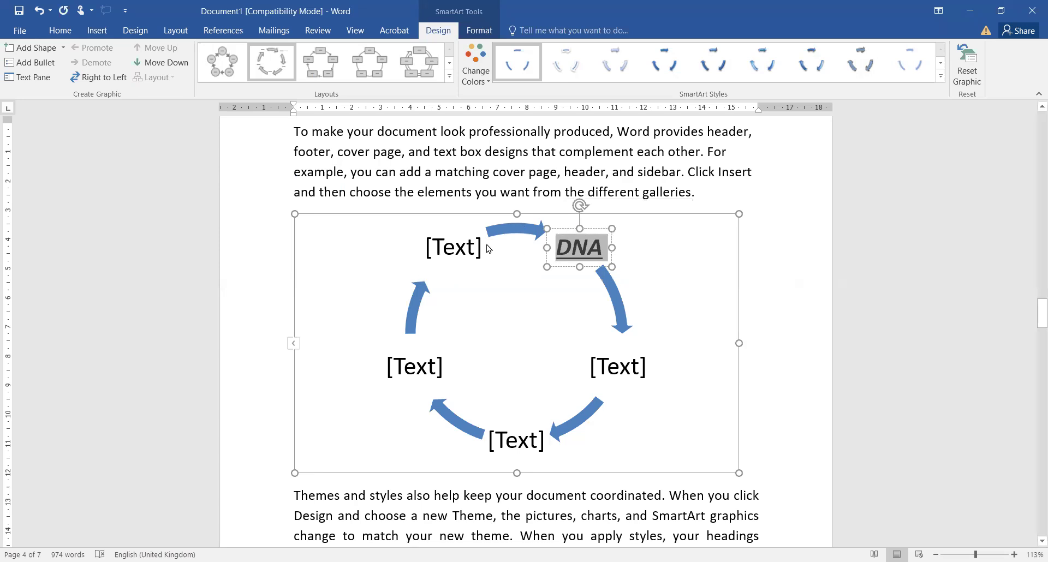
Preview the theme, colorful and accent color variations offered for the SmartArt cycle graphic.
left_click(480, 73)
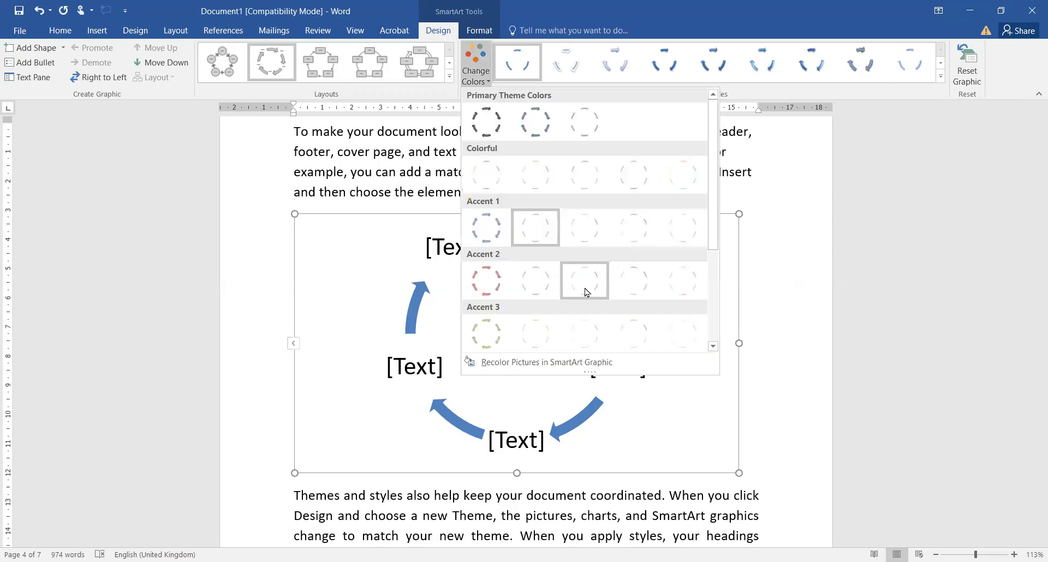
left_click(712, 347)
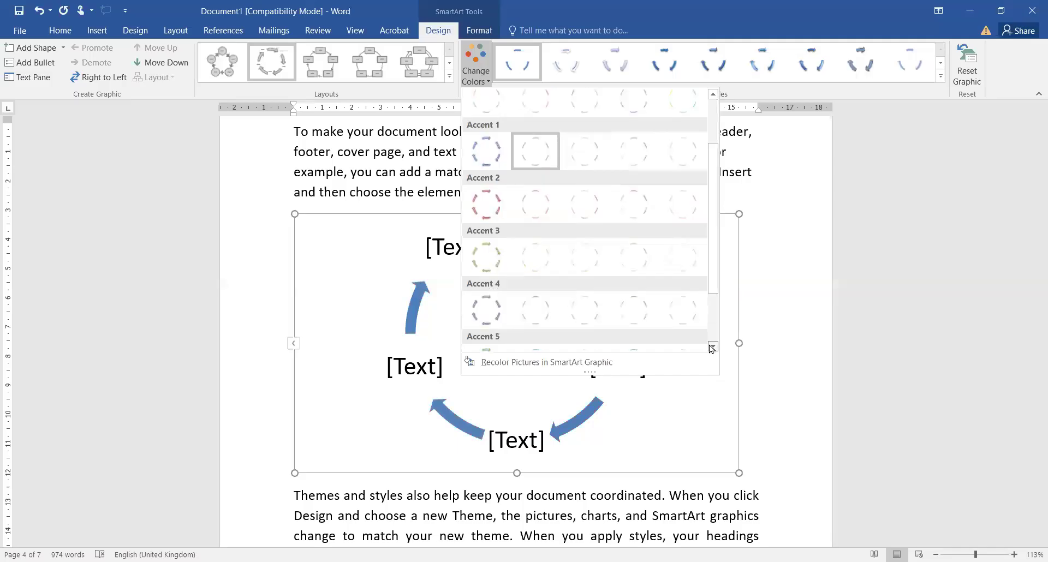
left_click(712, 347)
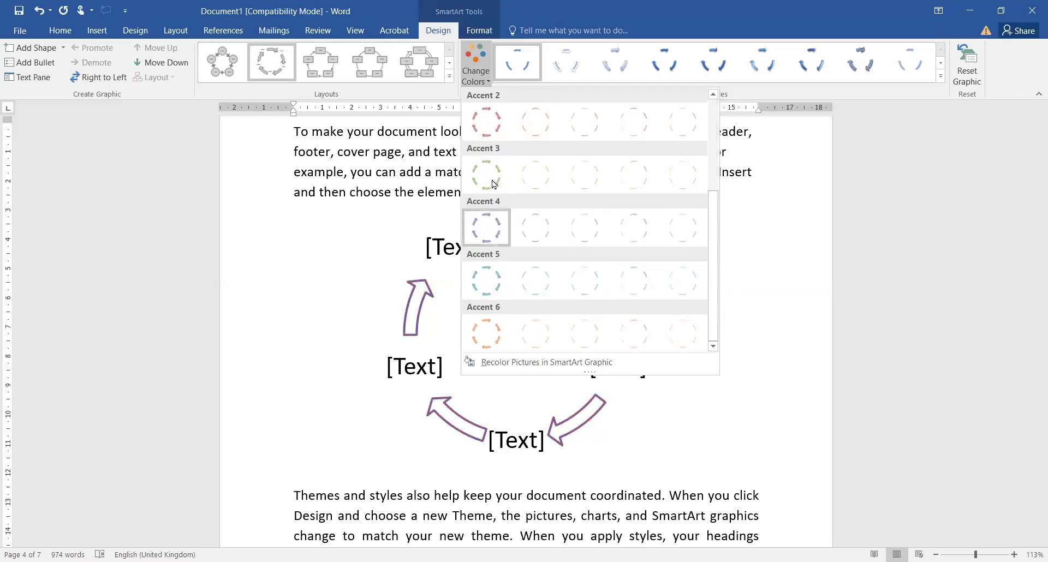
scroll(491, 132, "up", 3)
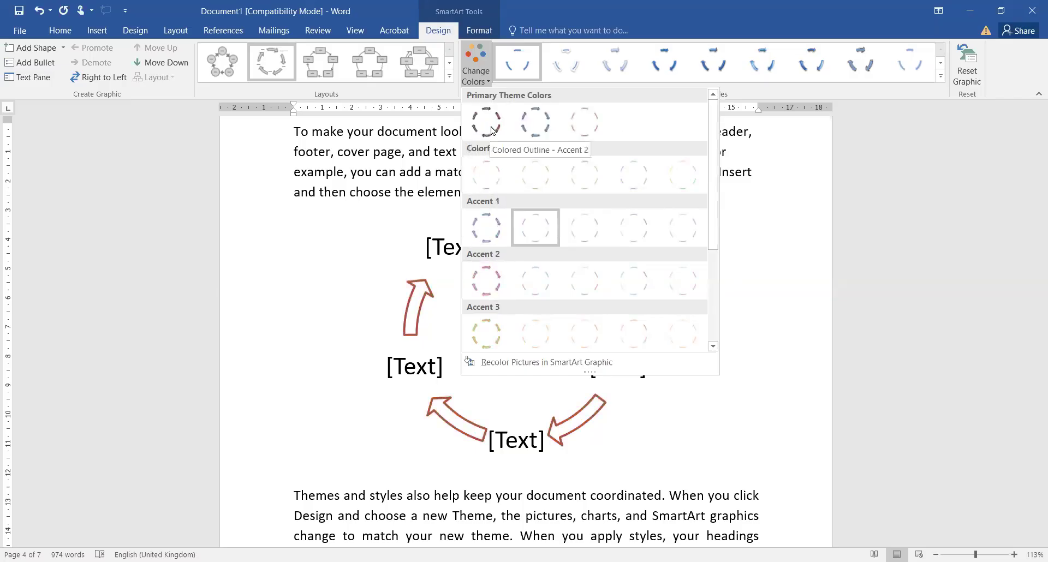
left_click(818, 223)
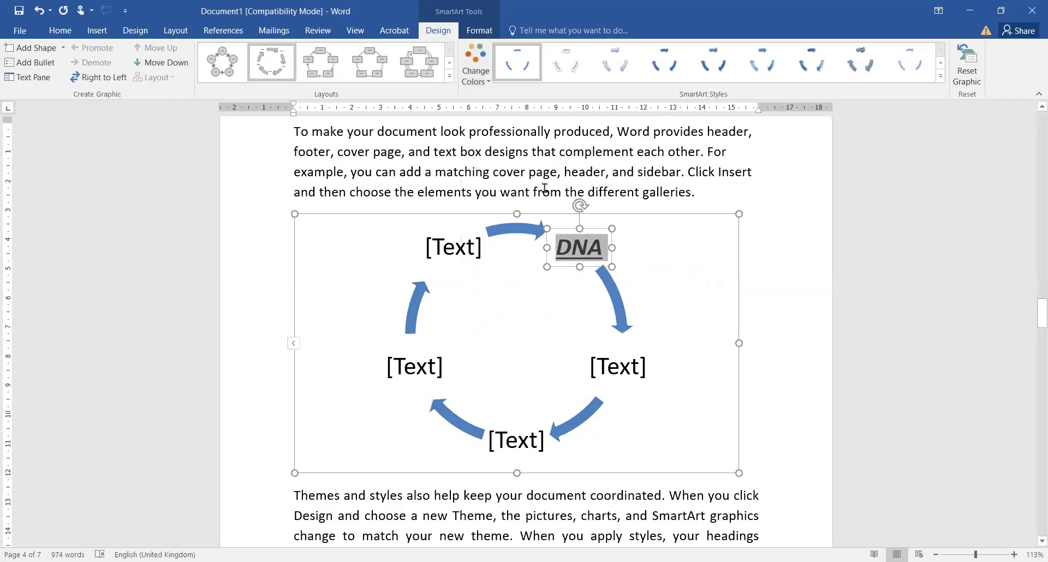
Leave the cycle graphic and add an empty paragraph after the paragraph ending "change to match the new theme.".
left_click(100, 31)
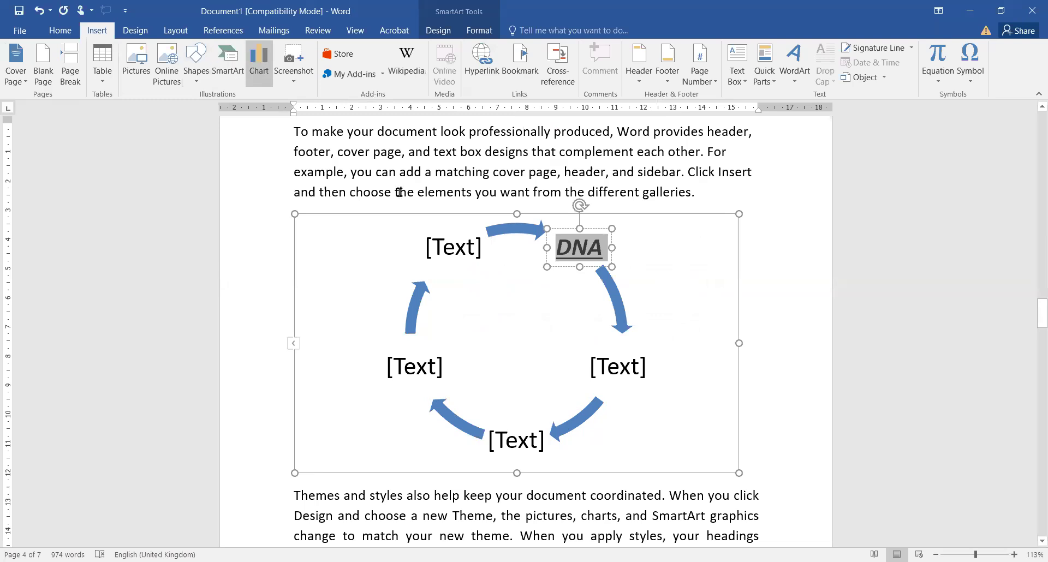
left_click(550, 255)
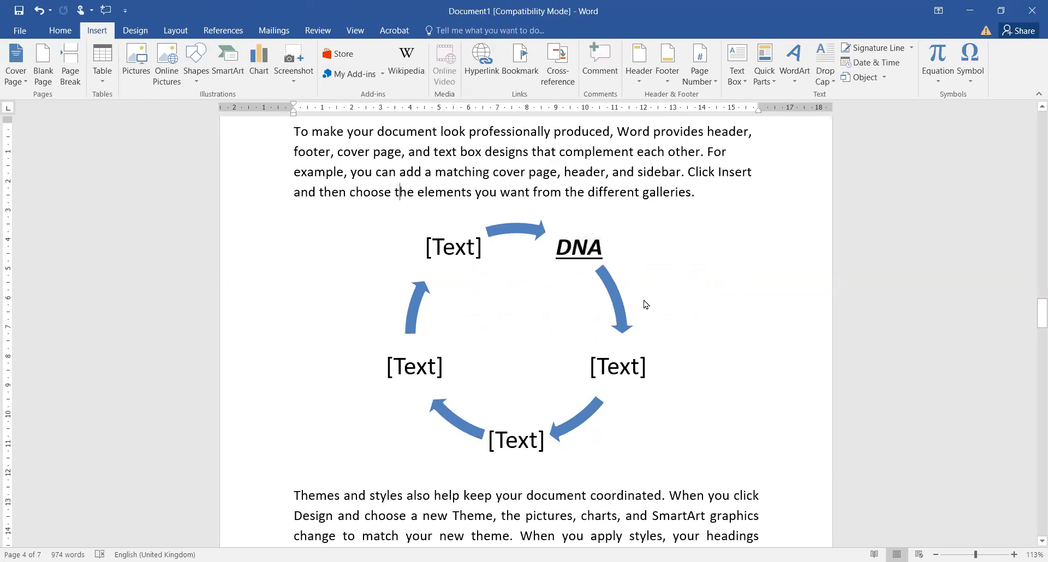
left_click(583, 352)
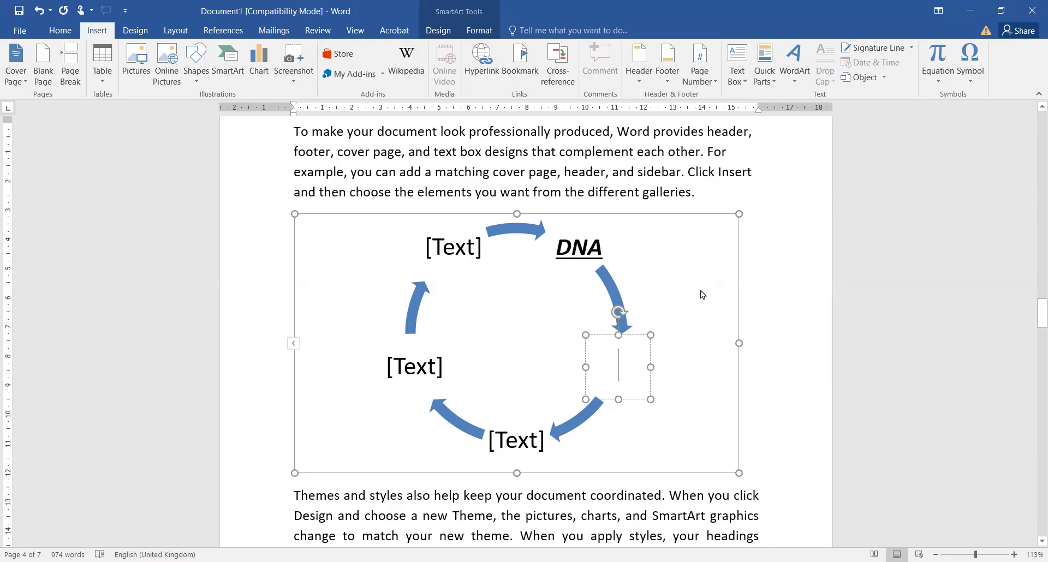
left_click(733, 194)
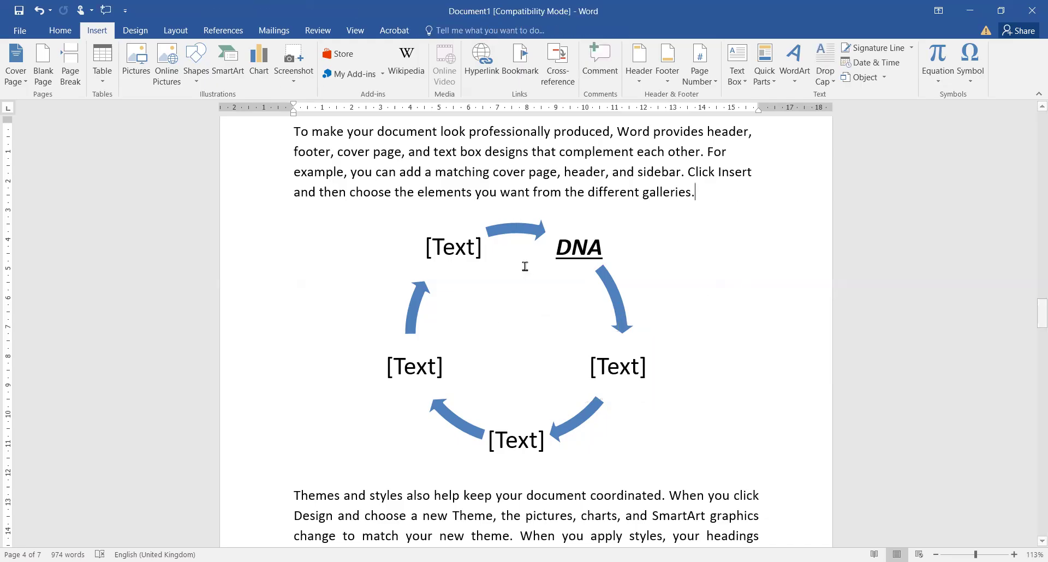
scroll(524, 267, "down", 5)
scroll(522, 269, "up", 1)
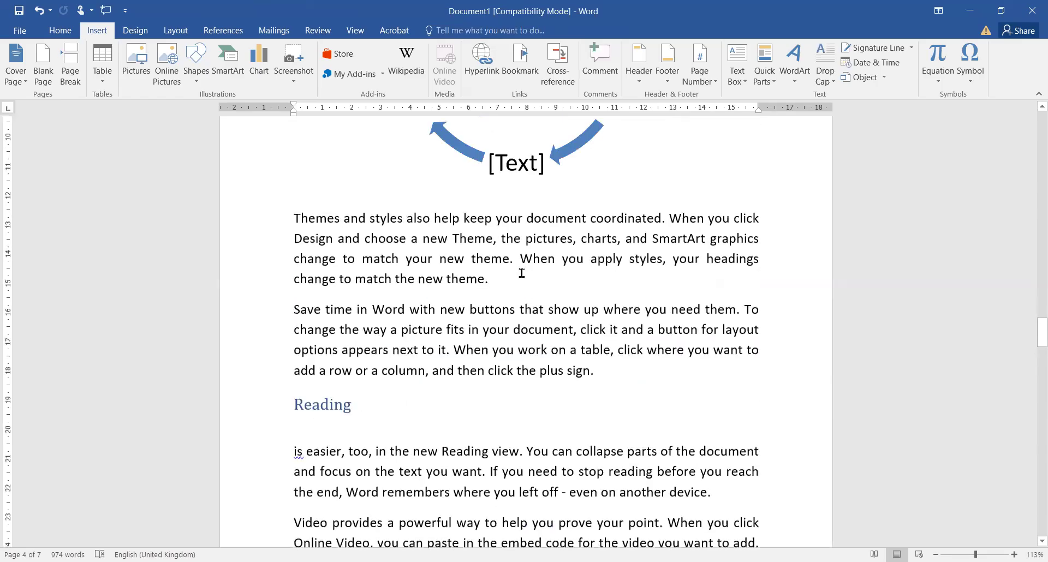
key("Return")
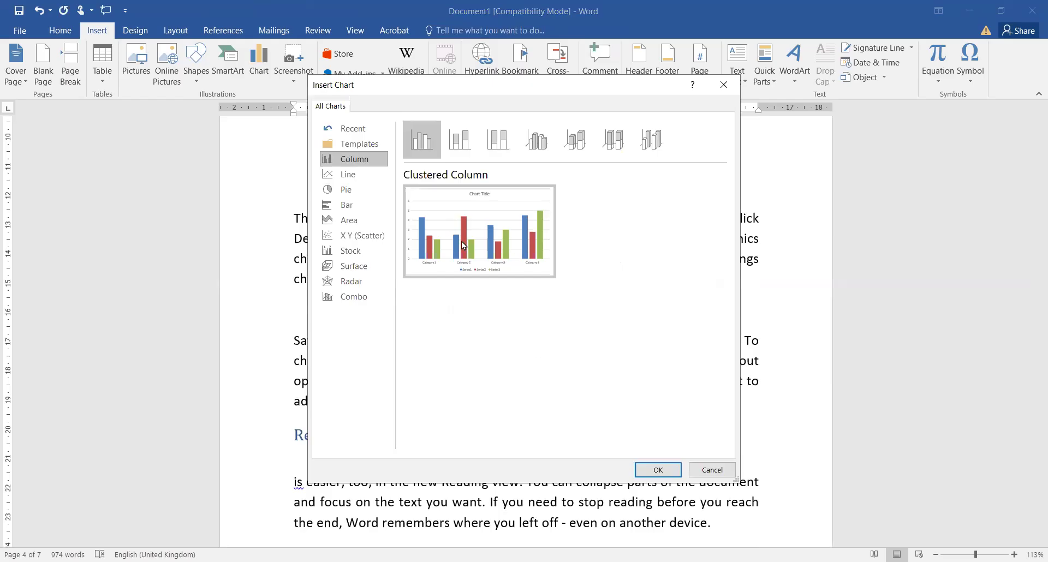
Examine the Line, Pie, Bar, Area, Scatter, Stock, Surface, Radar and Combo types offered for a new chart.
left_click(347, 175)
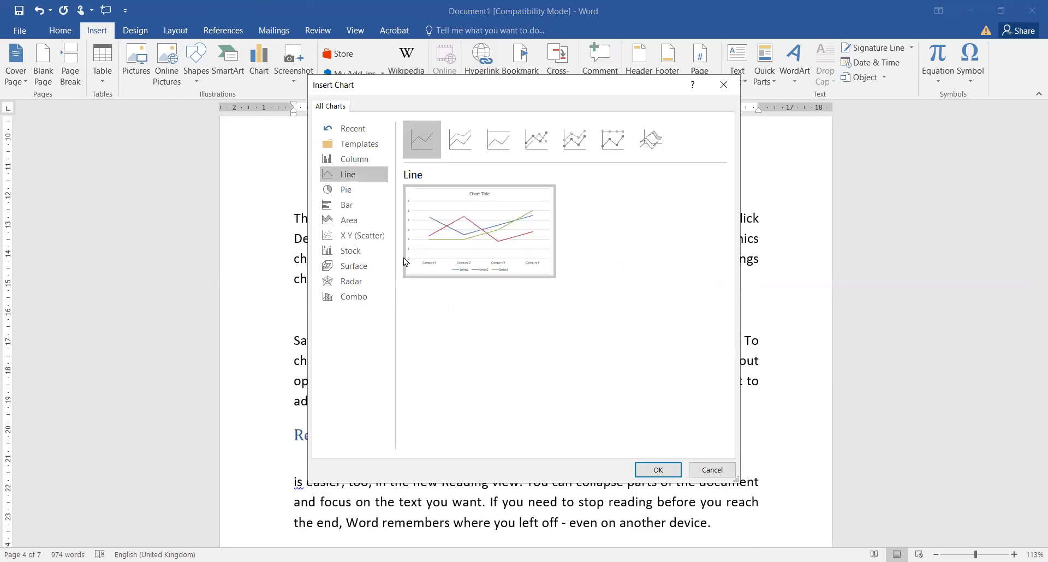
left_click(366, 194)
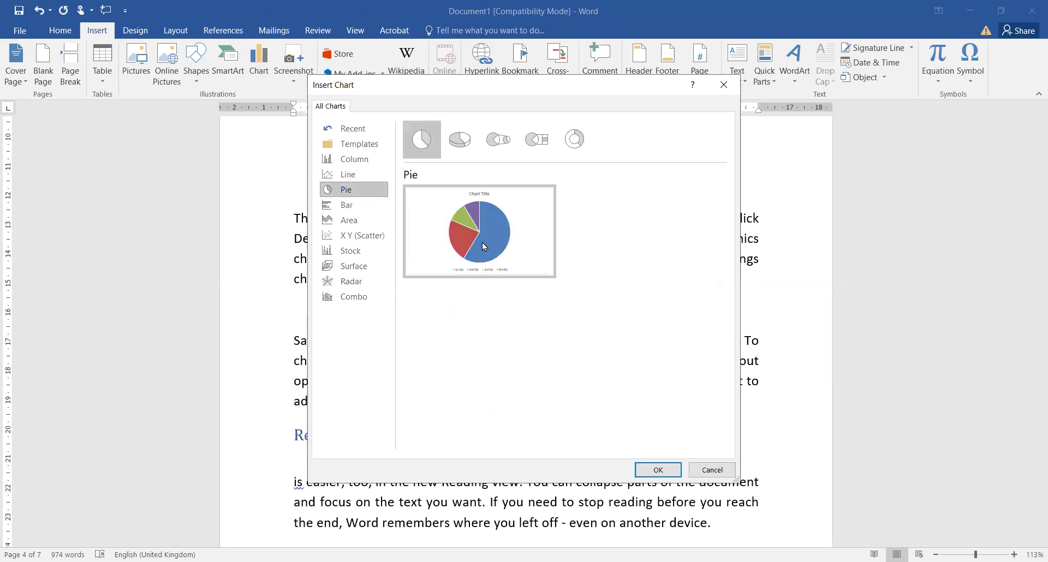
mouse_move(506, 224)
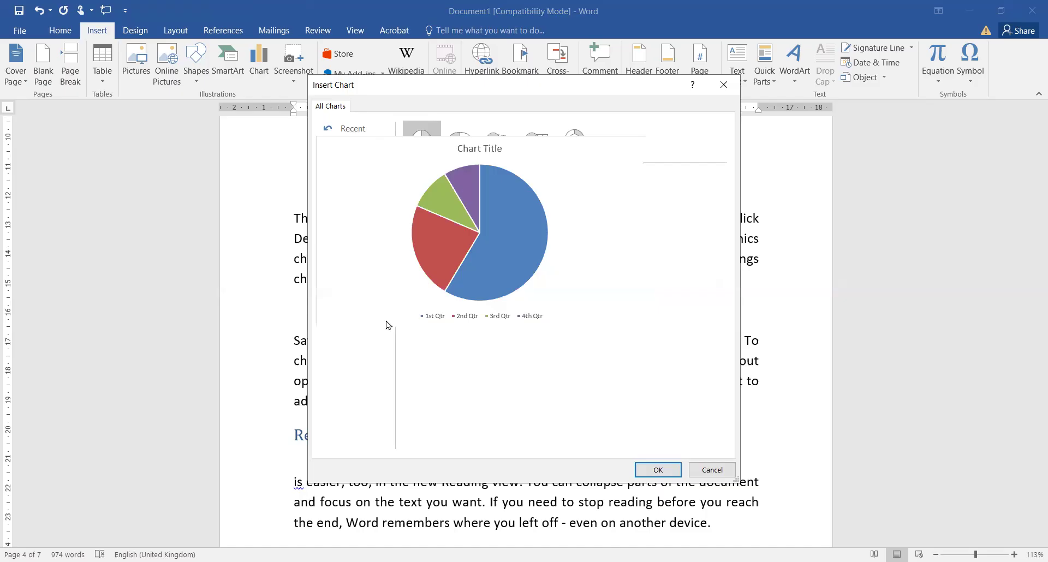
left_click(372, 205)
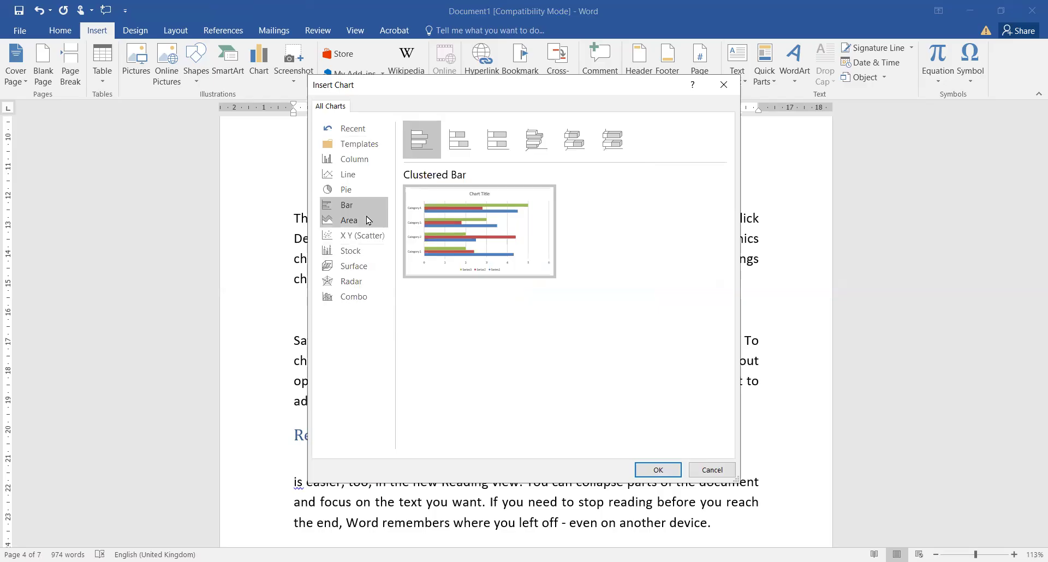
left_click(367, 222)
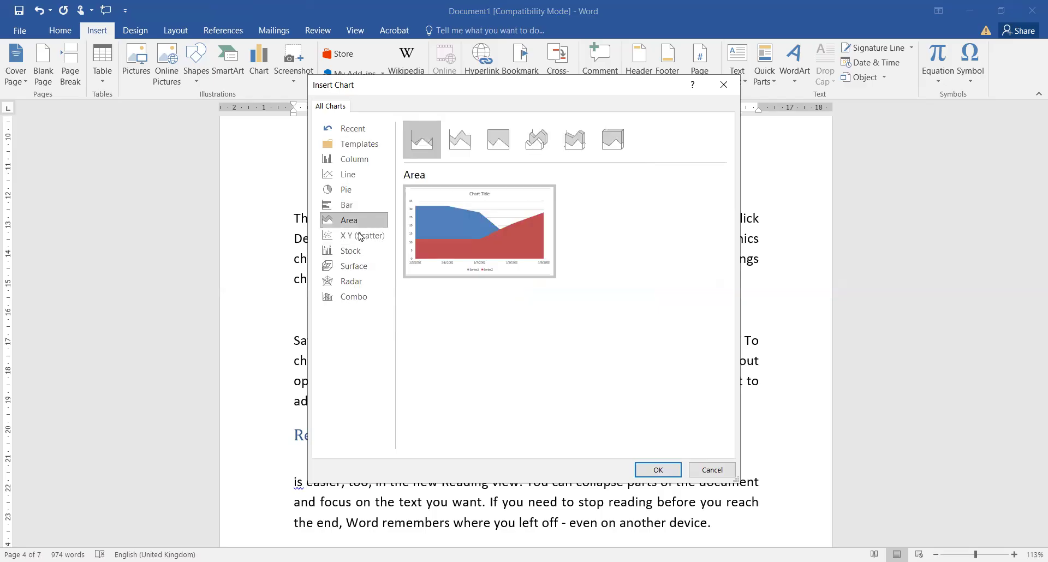
left_click(360, 236)
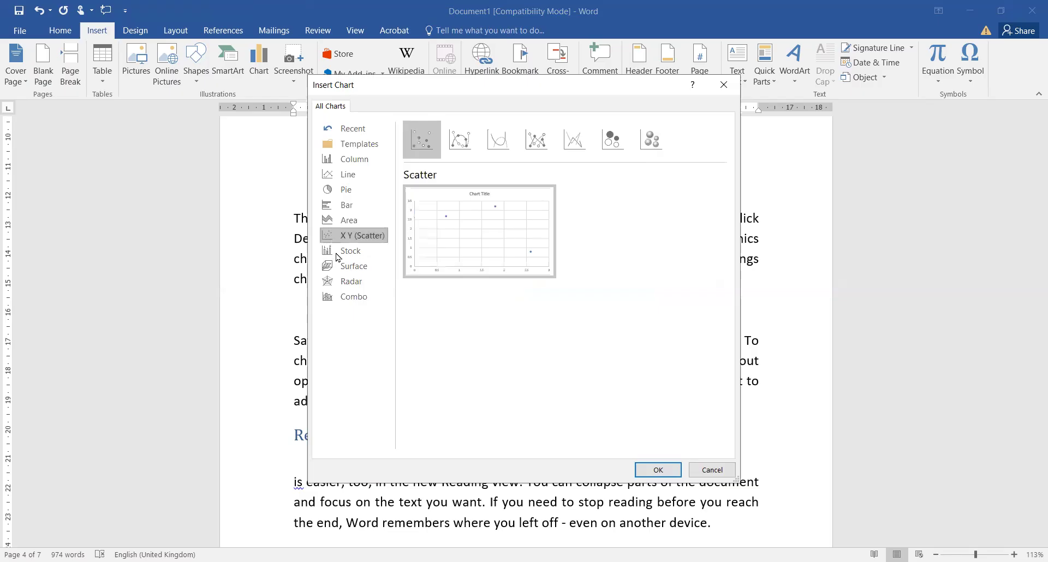
left_click(338, 256)
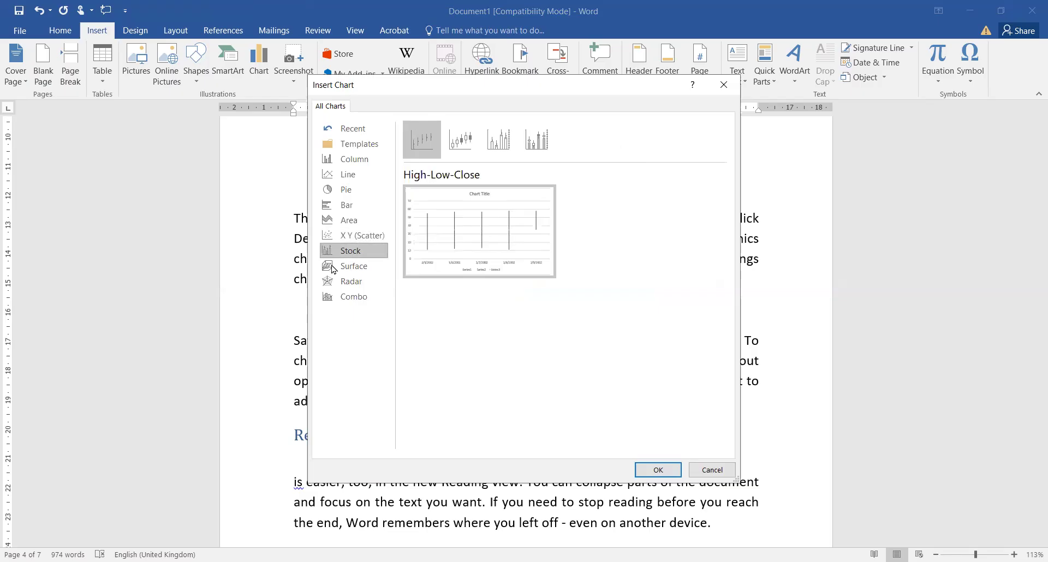
left_click(334, 268)
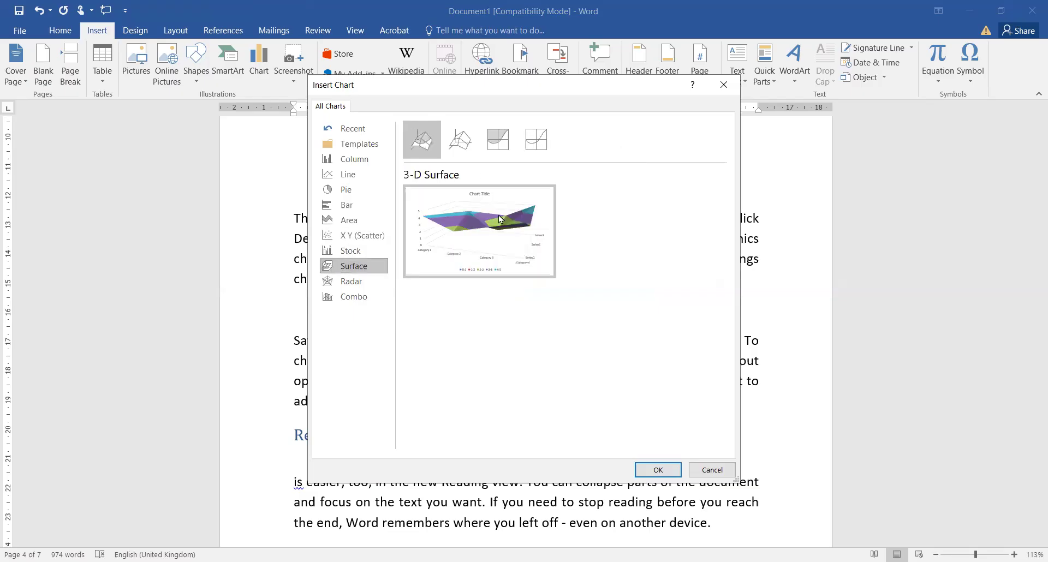
mouse_move(499, 219)
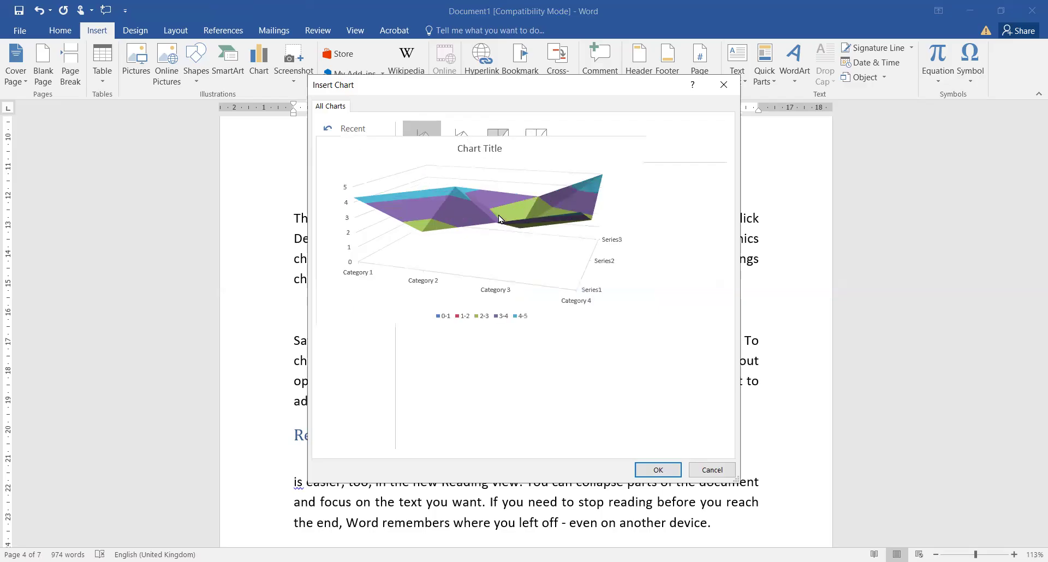
left_click(337, 284)
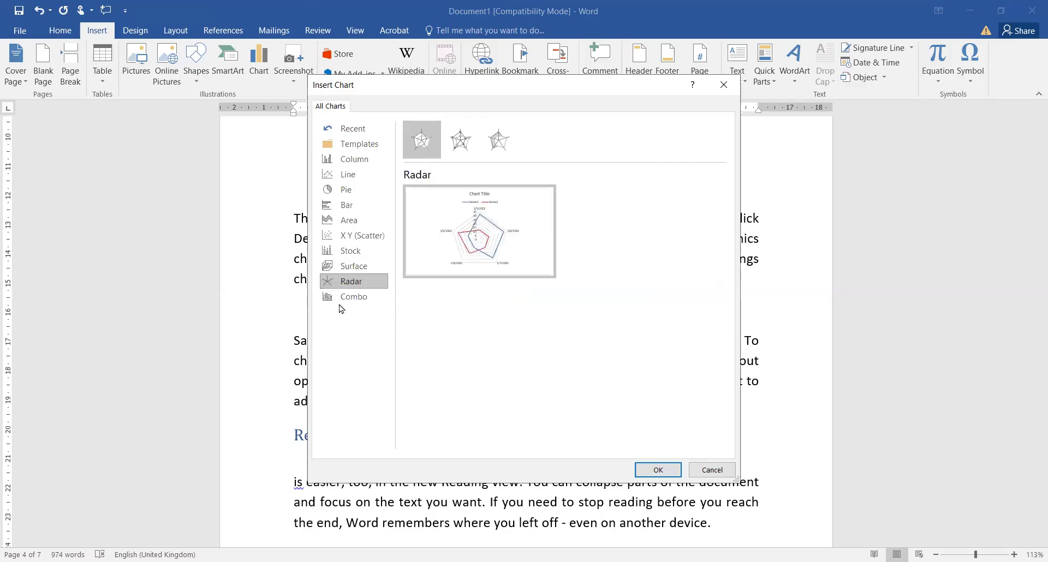
left_click(355, 299)
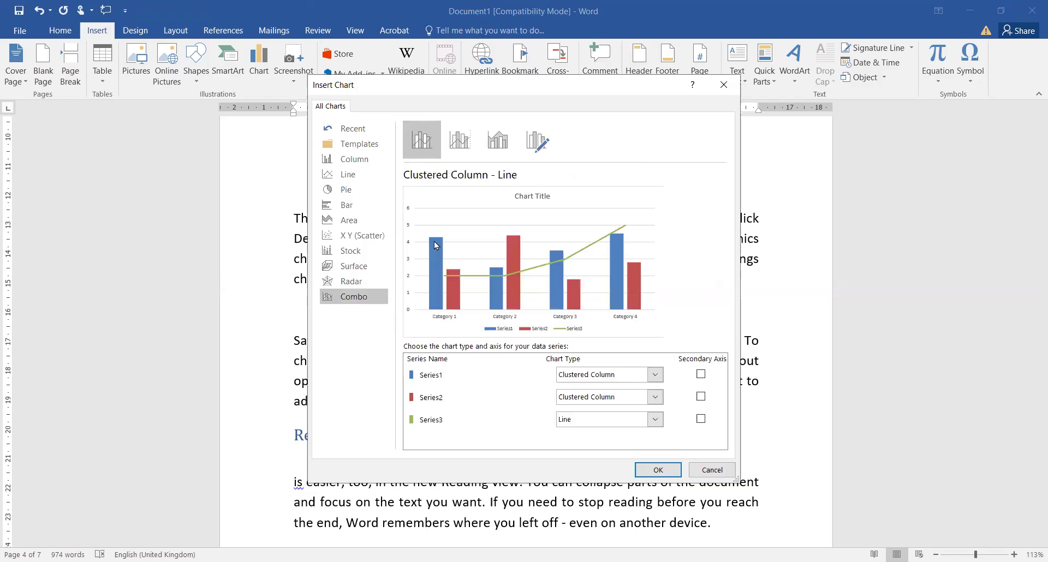
Insert a standard Pie chart in the empty paragraph and enter SUBJECTS as the series heading in cell B1 of its data sheet.
left_click(388, 196)
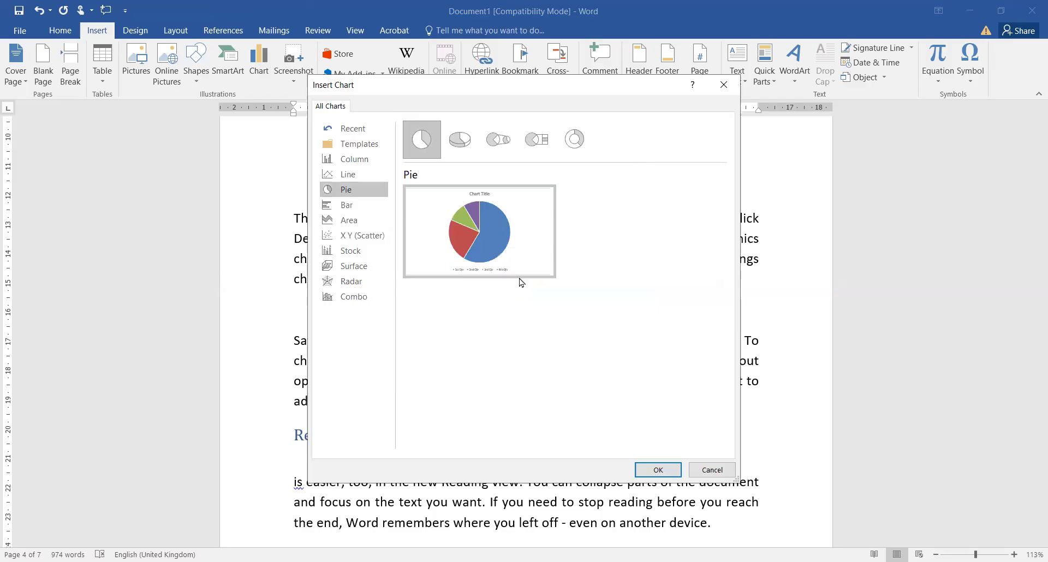
left_click(660, 471)
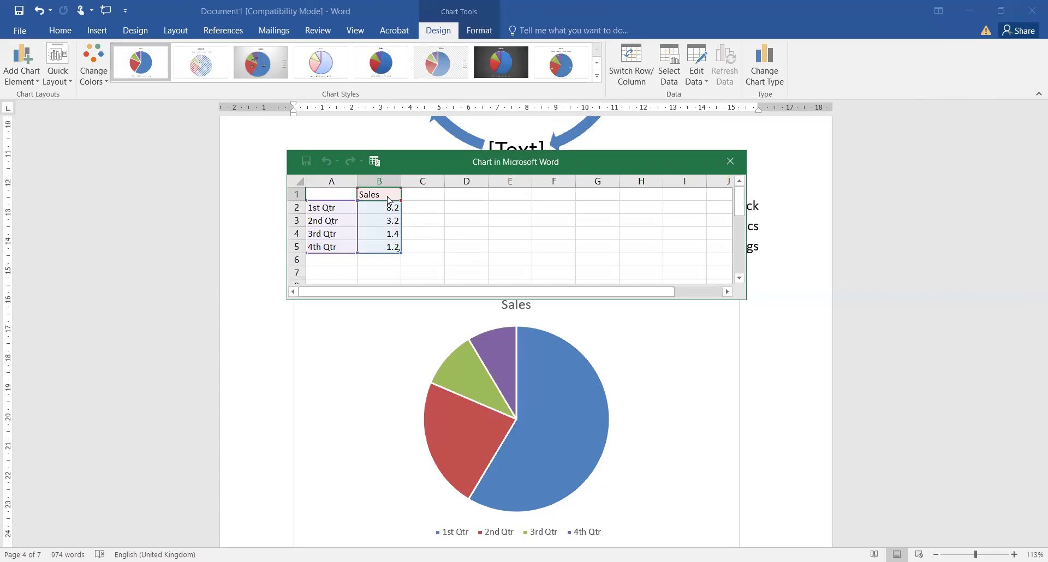
type("SH")
key("BackSpace")
type("UBJECTS")
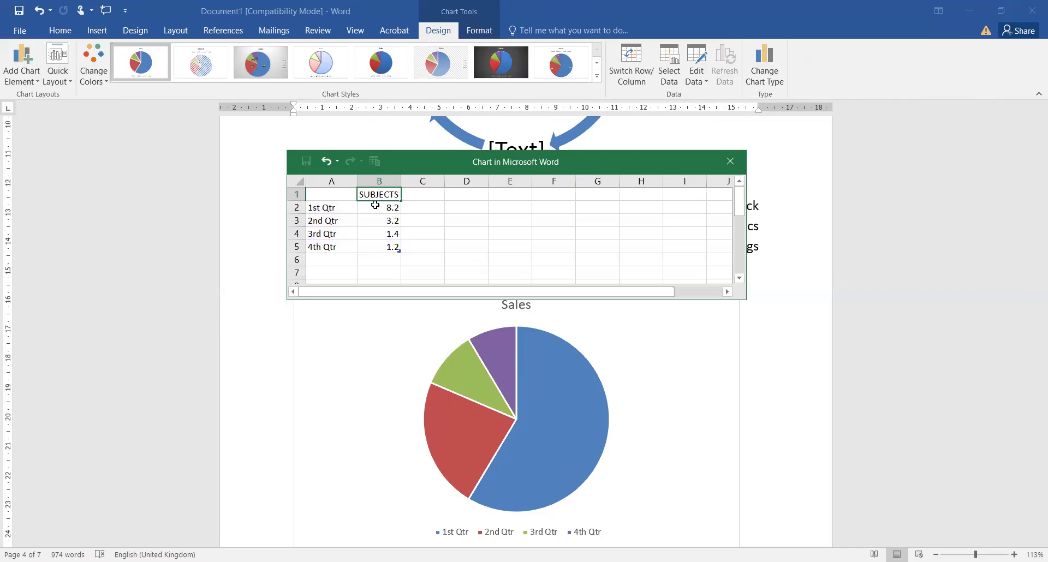
Label the pie chart's four categories in cells A2 to A5 as MATHS, ENGLISH, TAMIL and HISTORY.
left_click(337, 210)
key("BackSpace")
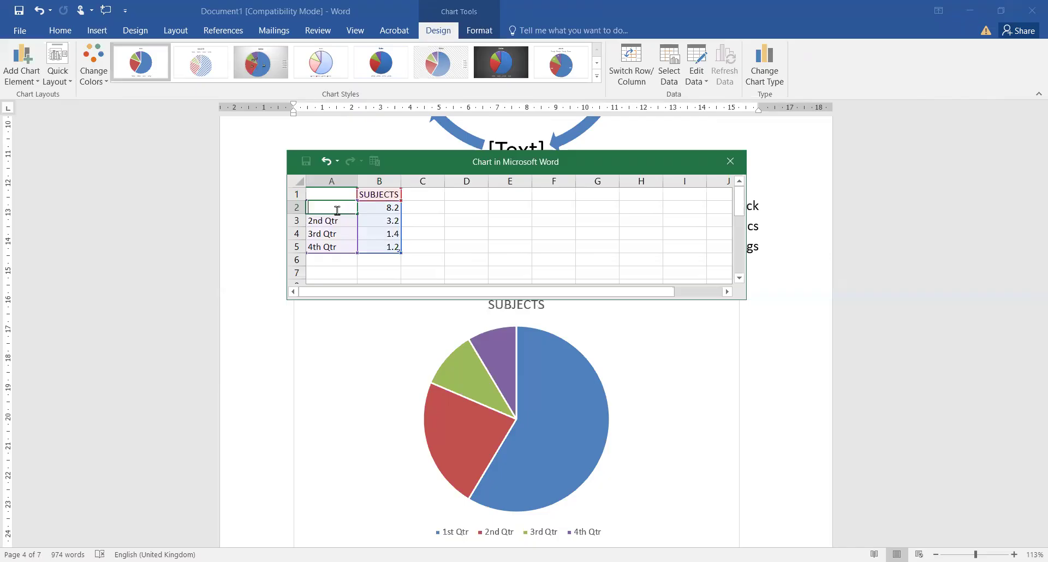
type("MATHS")
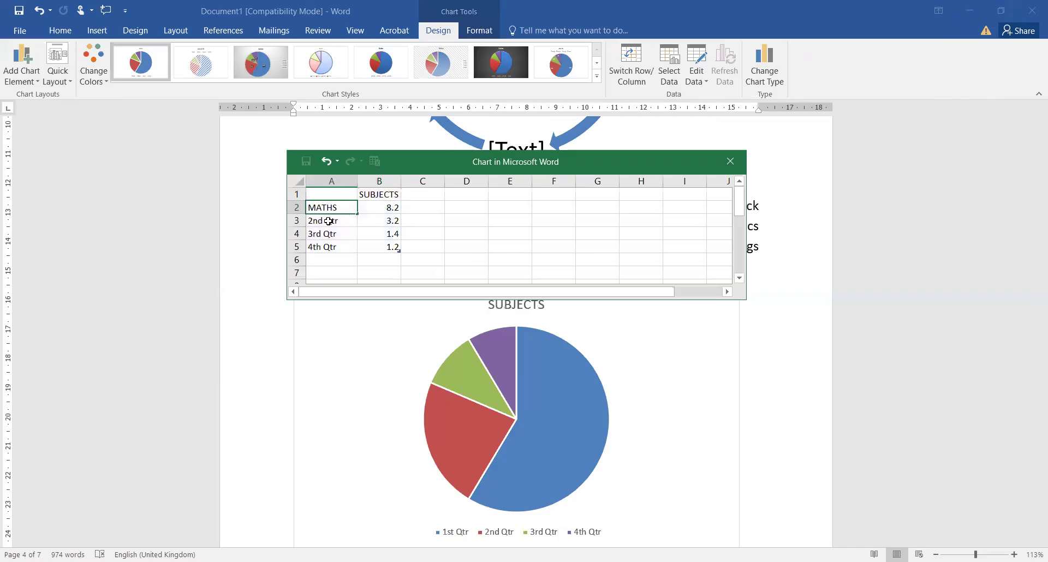
left_click(331, 224)
type("ENGLISH")
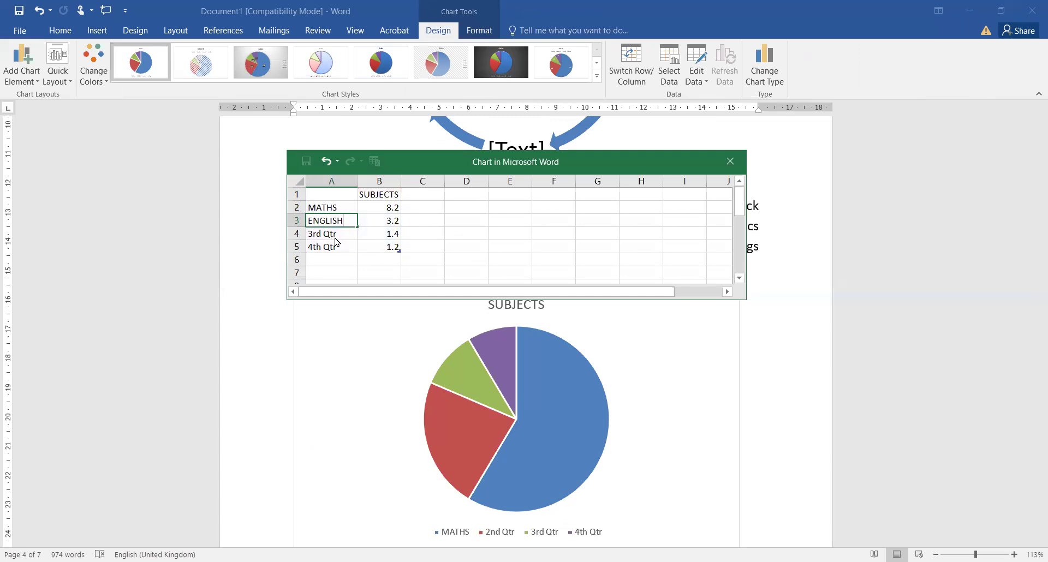
key("Return")
type("TAMIL")
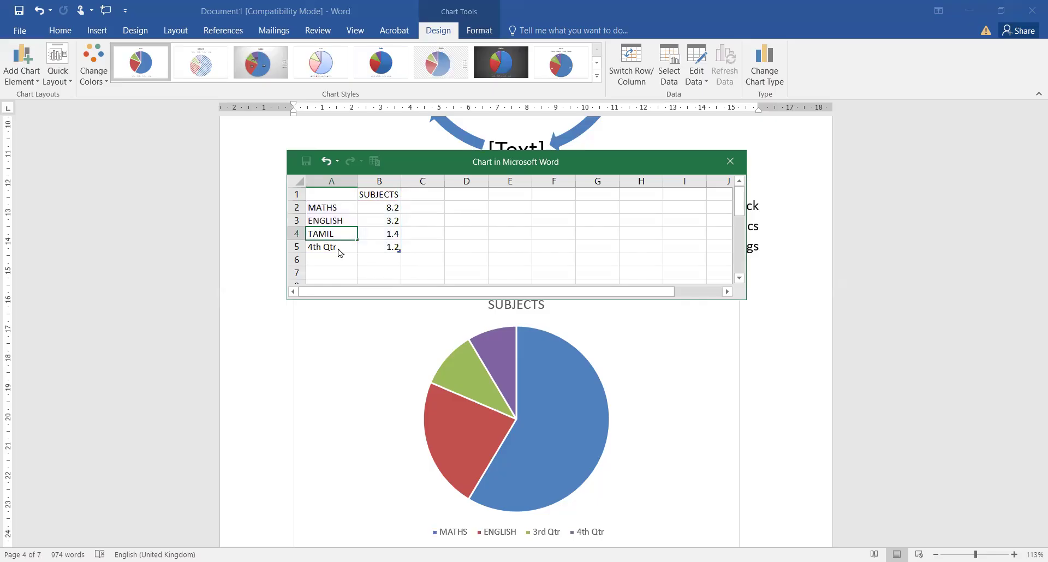
key("Return")
type("HISTORY")
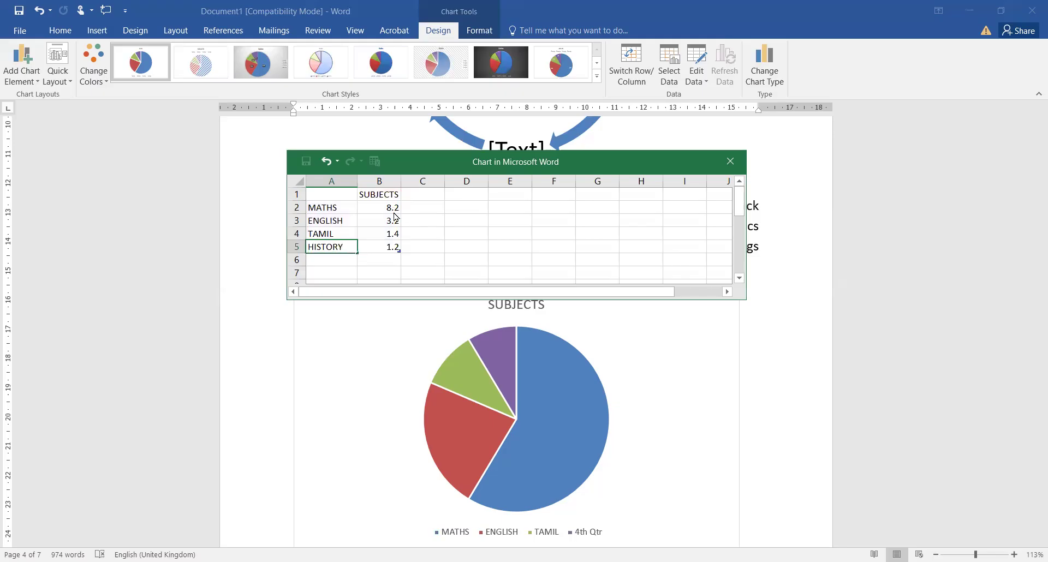
Enter 50, 30, 15 and 5 as the values for MATHS, ENGLISH, TAMIL and HISTORY and close the chart's data sheet.
left_click(394, 213)
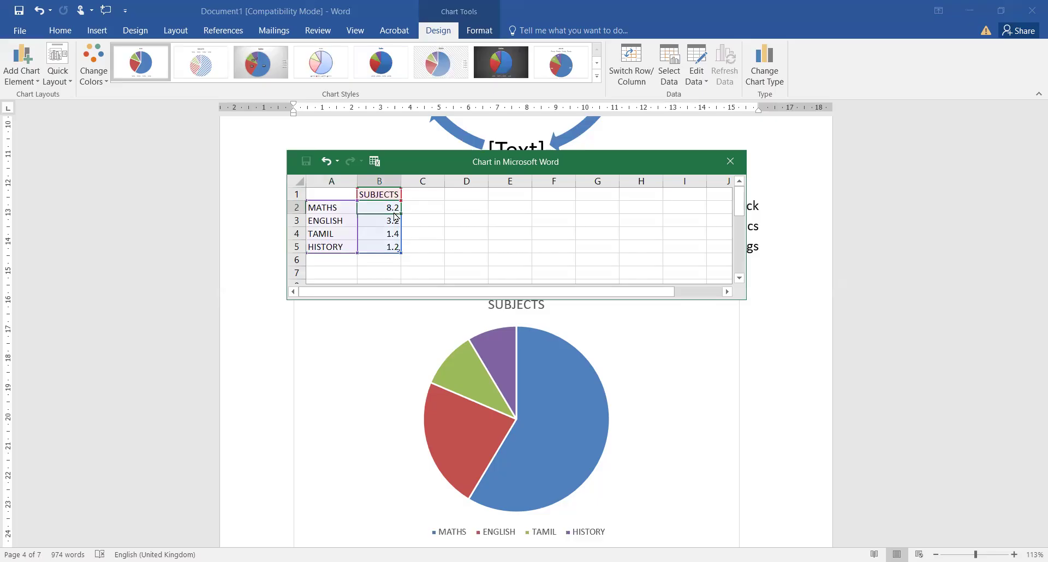
double_click(394, 212)
type("50")
key("Return")
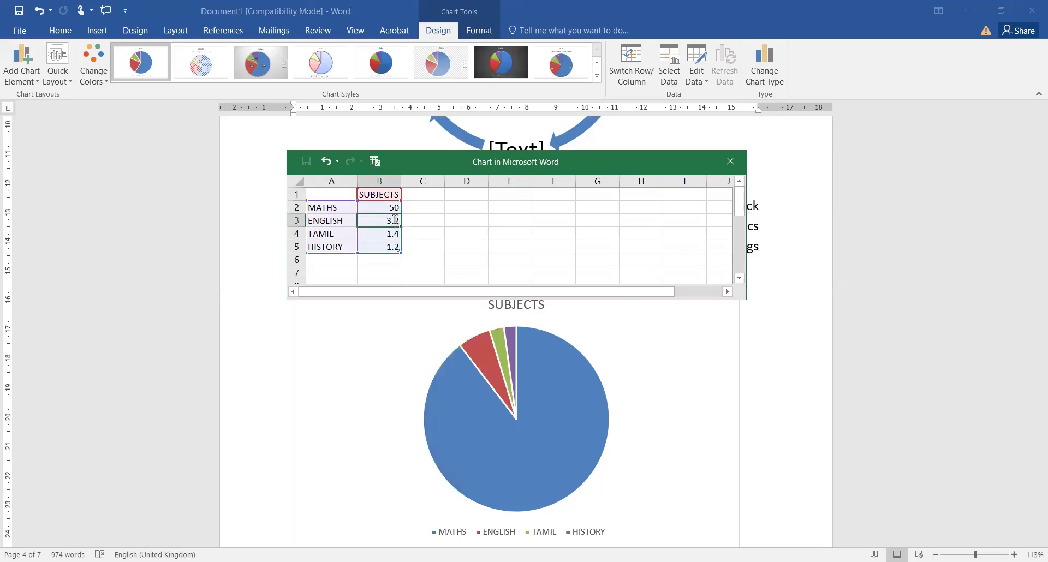
type("30")
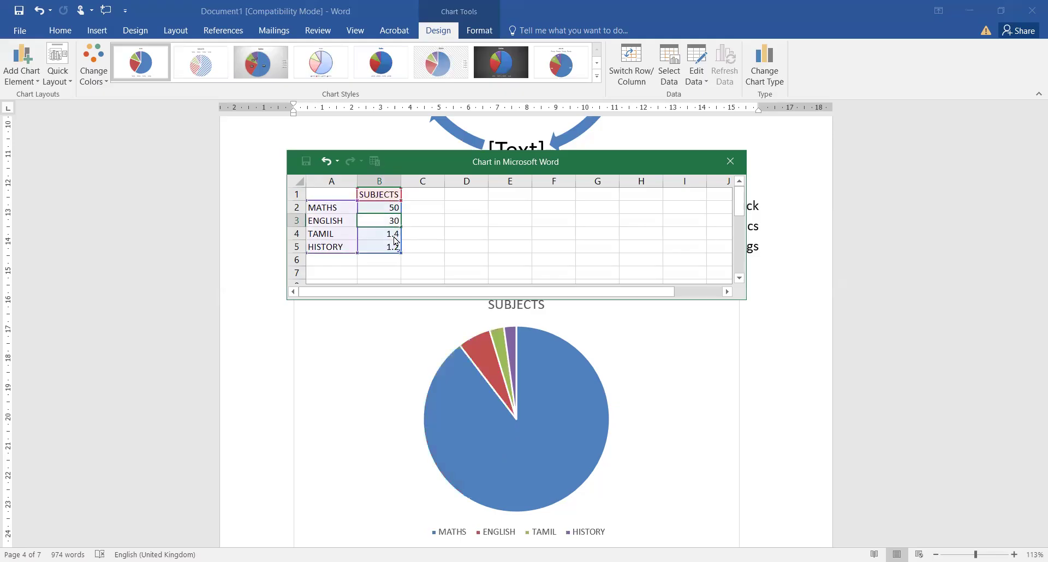
left_click(394, 237)
type("1")
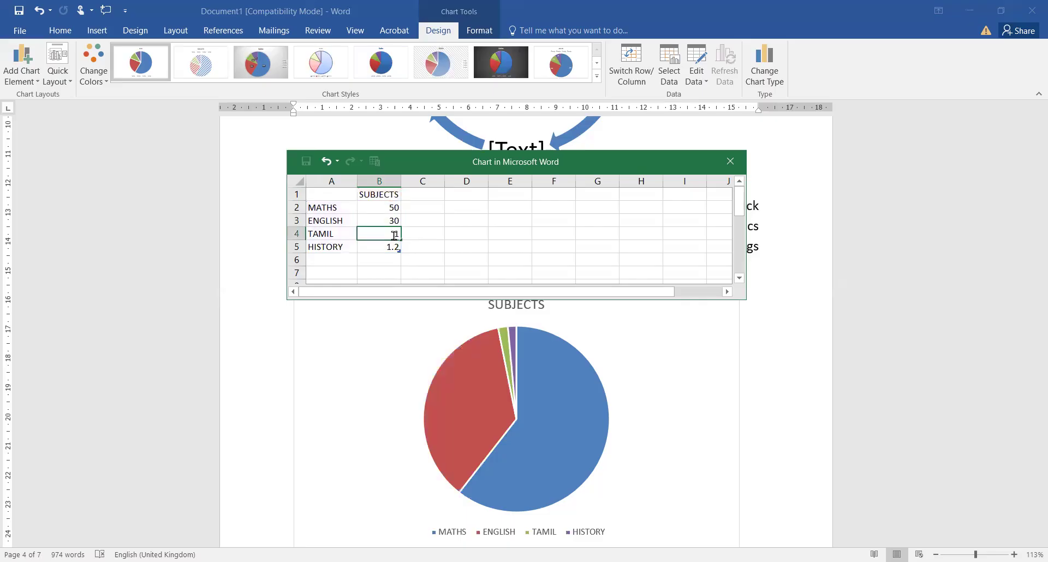
type("5")
left_click(382, 249)
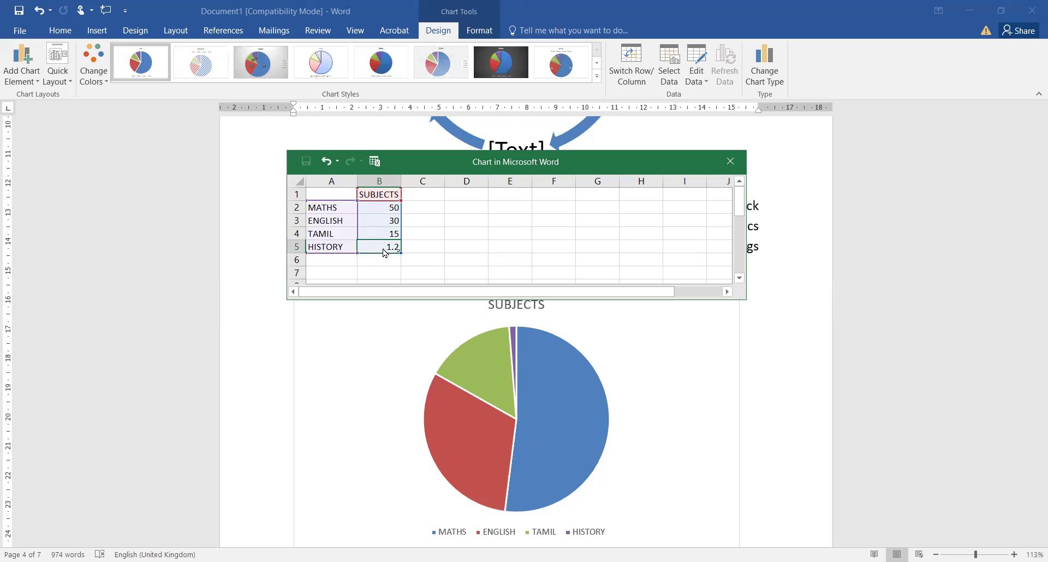
type("5")
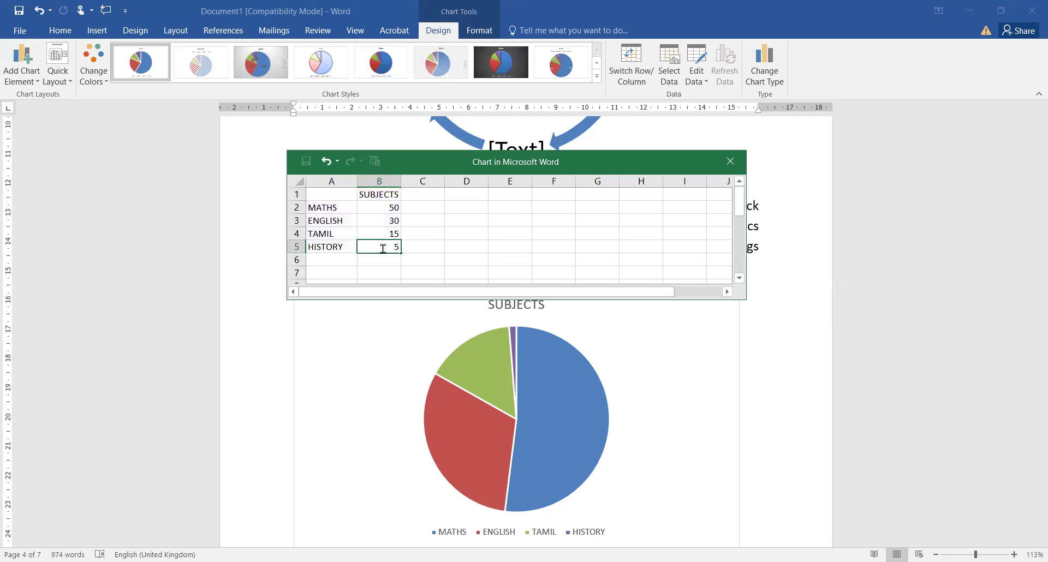
left_click(732, 160)
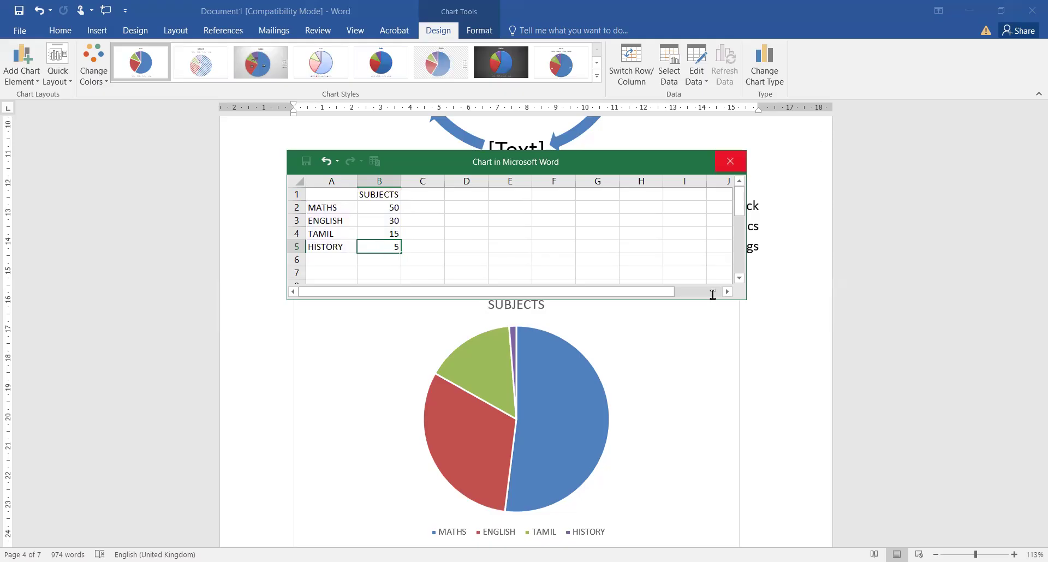
scroll(711, 295, "down", 5)
scroll(568, 320, "up", 3)
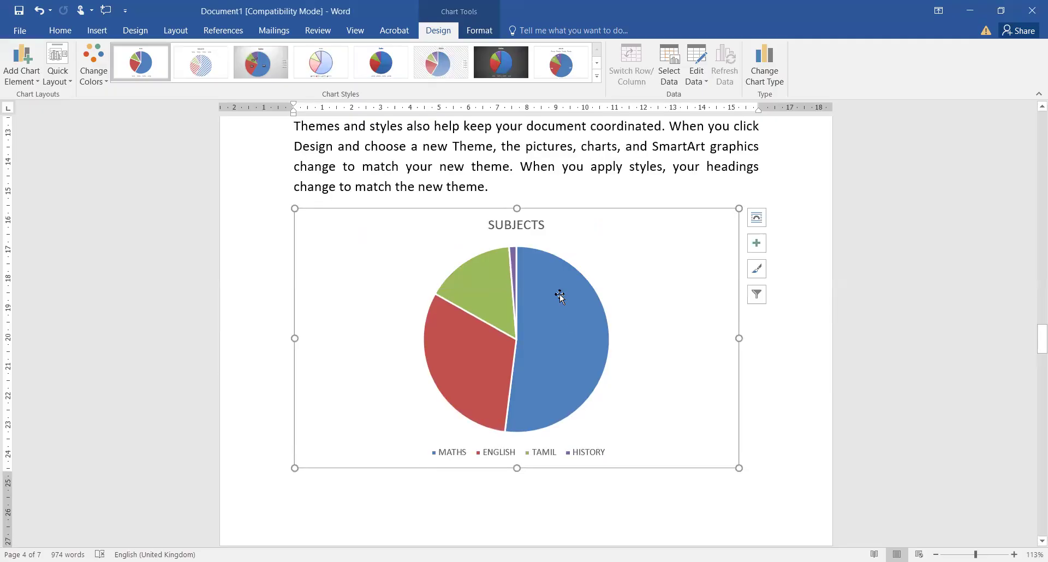
Shrink the pie chart and set its text wrapping to In Front of Text after trying Behind Text.
mouse_move(502, 408)
key("ctrl+z")
left_click(600, 218)
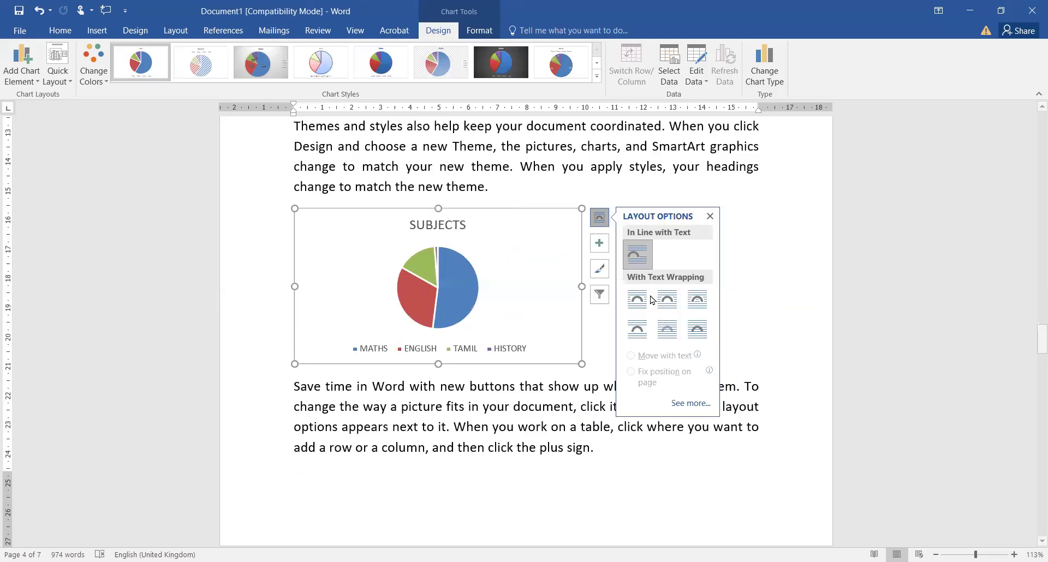
left_click(672, 331)
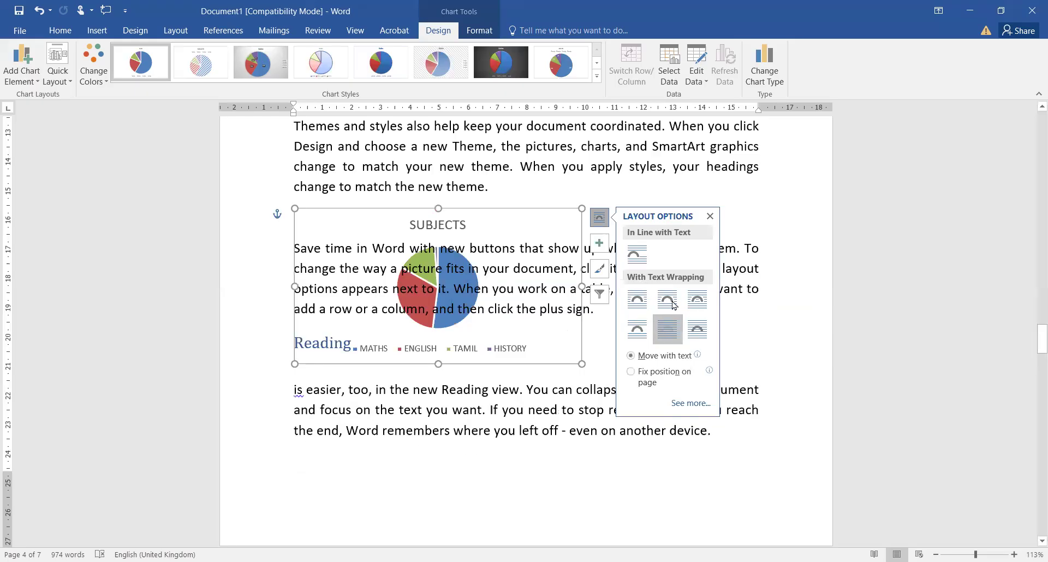
left_click(707, 339)
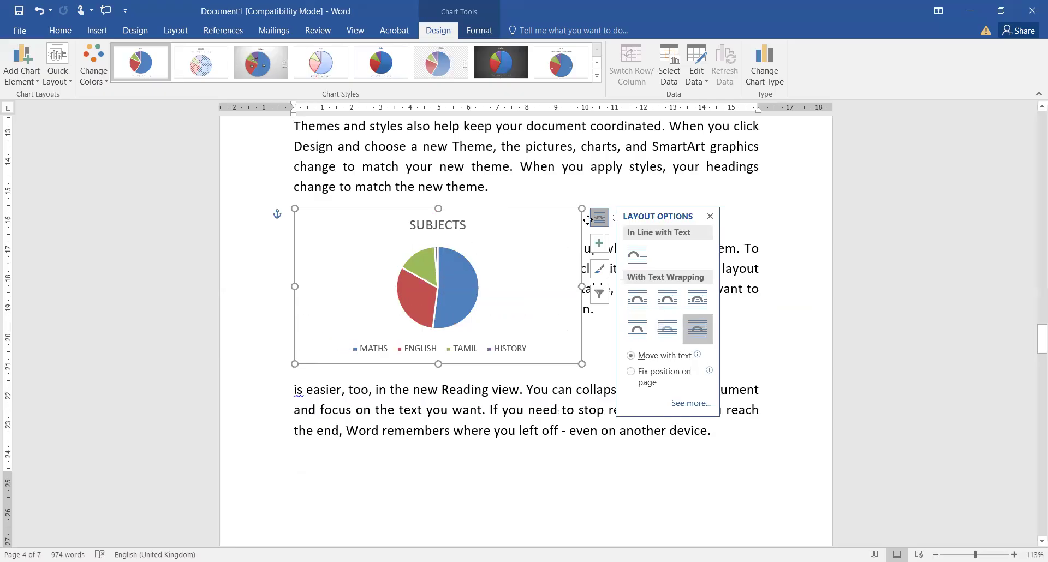
double_click(571, 239)
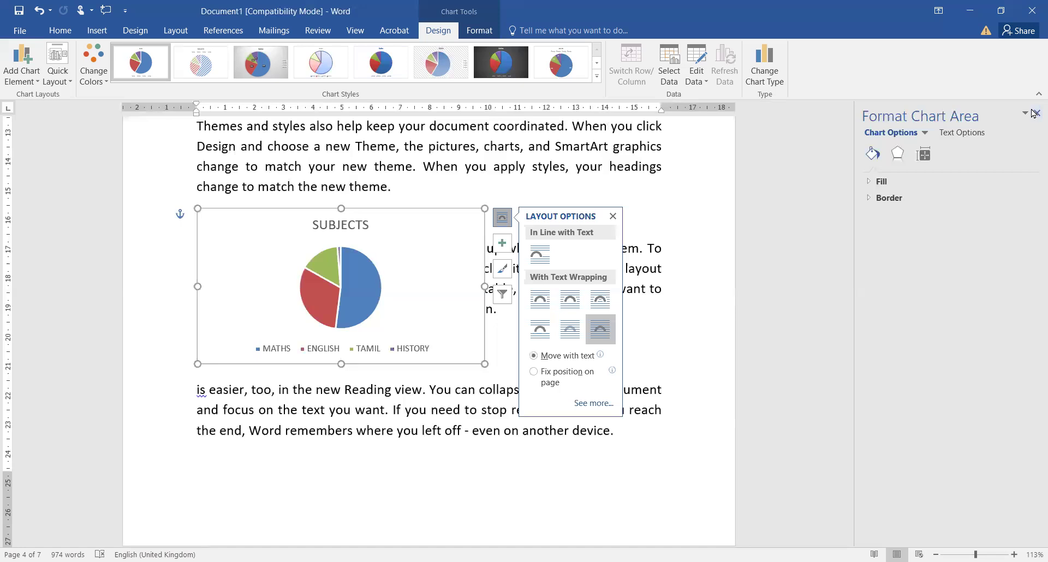
left_click(1034, 112)
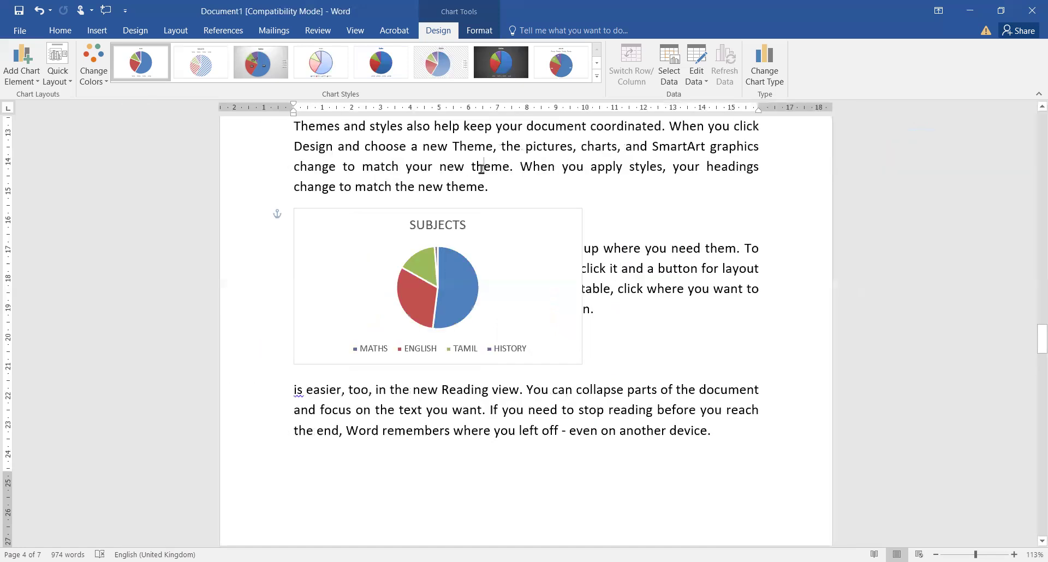
Insert a screen clipping of the Word, Excel, PowerPoint and Outlook icons, about 8.34 by 2.71 cm, in the paragraph above the pie chart.
left_click(93, 32)
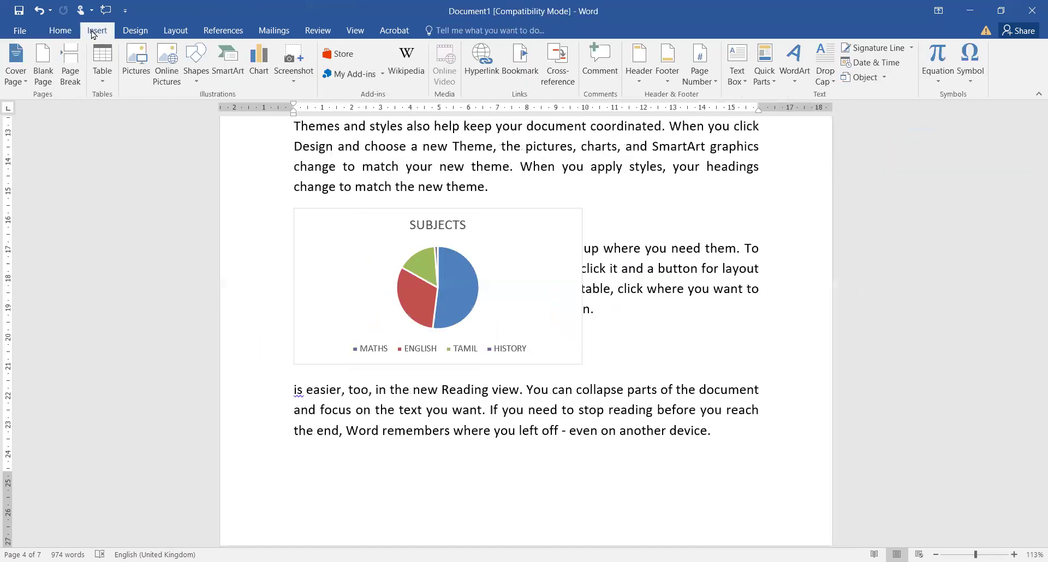
left_click(293, 78)
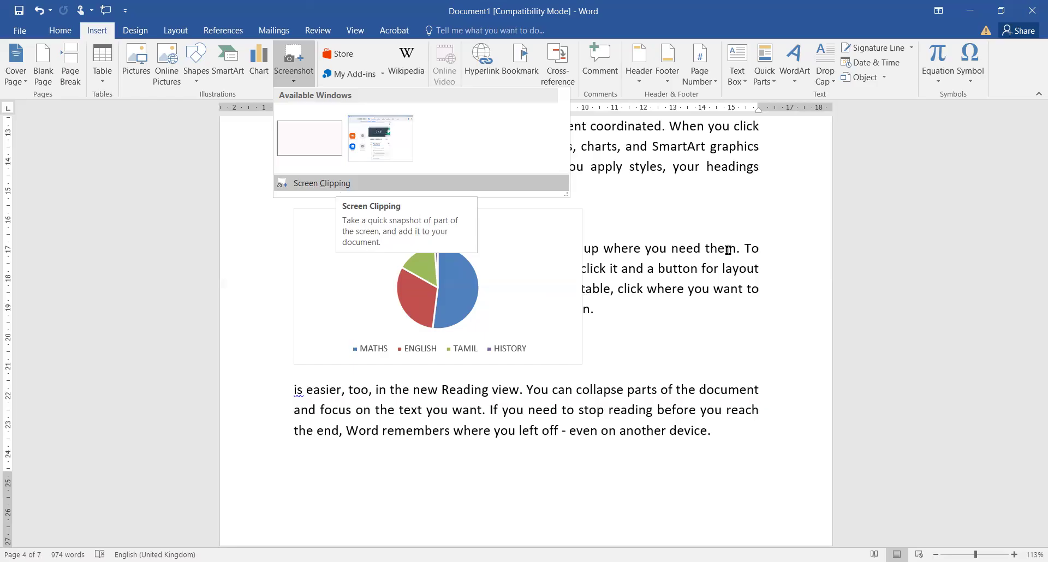
left_click(337, 183)
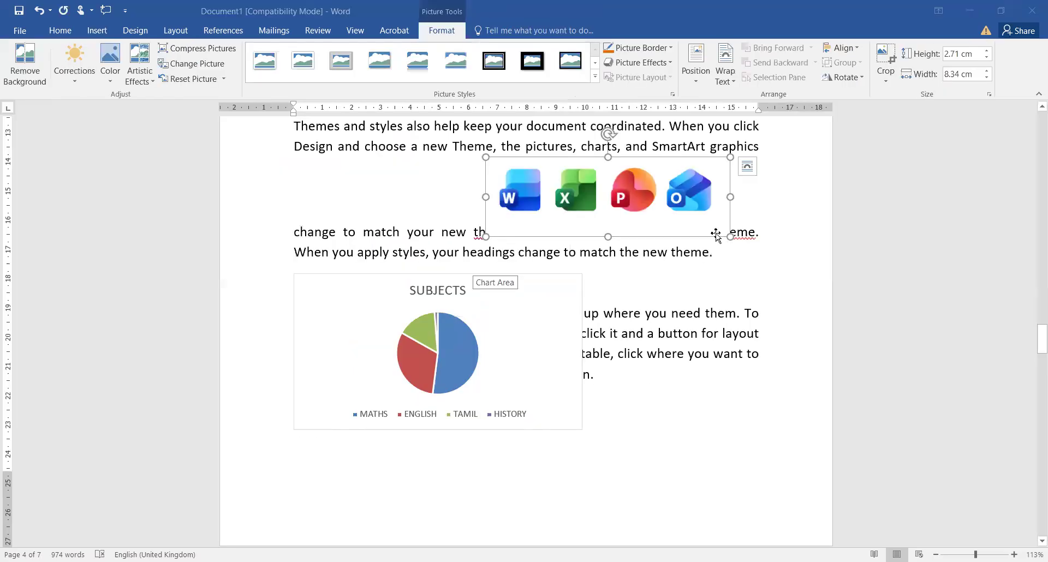
Apply text wrapping to the icon clipping and place it in the line beginning "Video provides" below the paragraph about Reading view.
left_click_drag(709, 232, 686, 489)
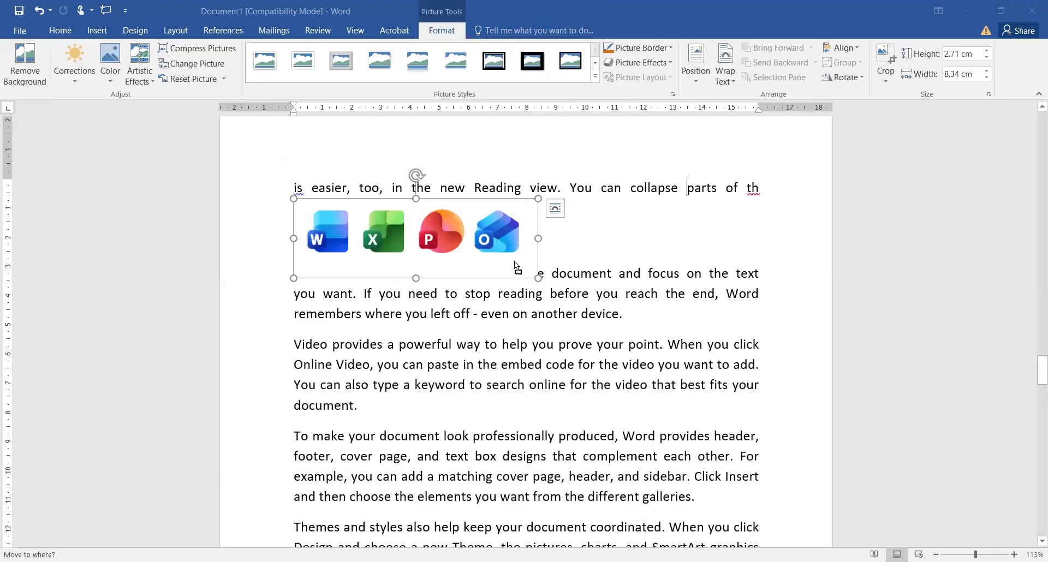
left_click(518, 299)
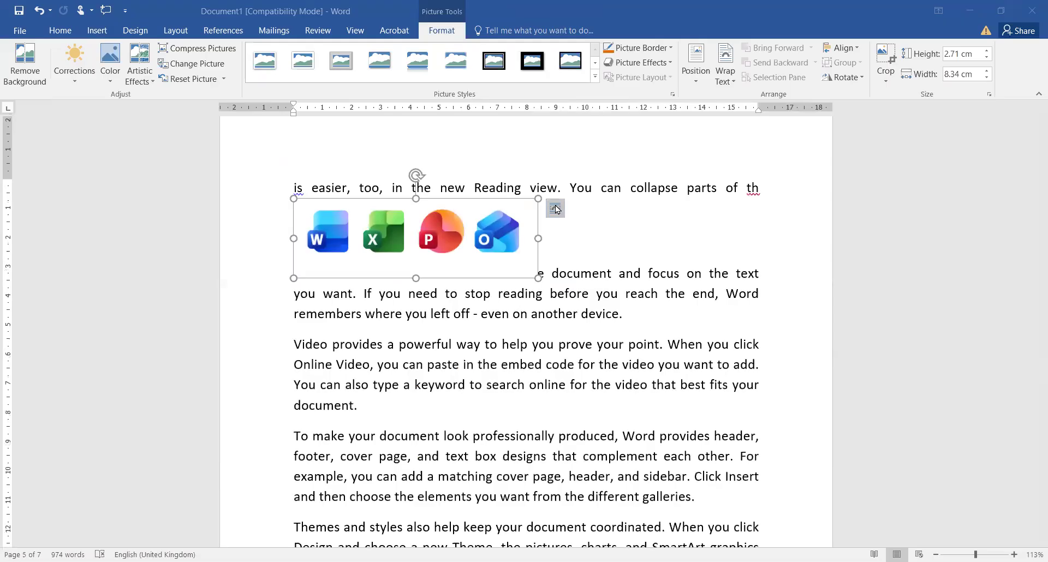
left_click(555, 209)
left_click_drag(454, 202, 559, 262)
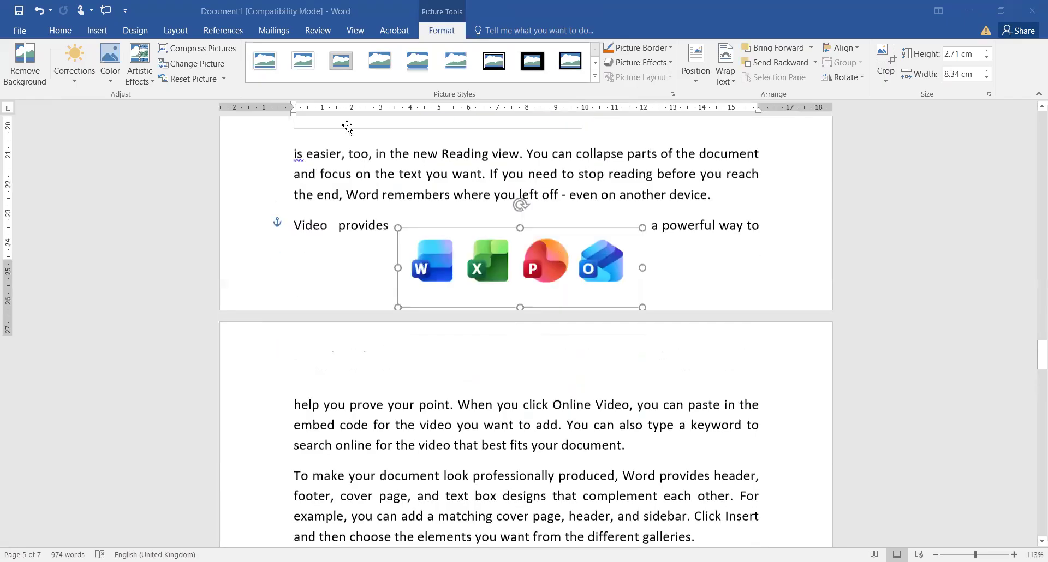
Add a paragraph reading STYLE after the paragraph ending "the video that best fits your document.".
left_click(97, 32)
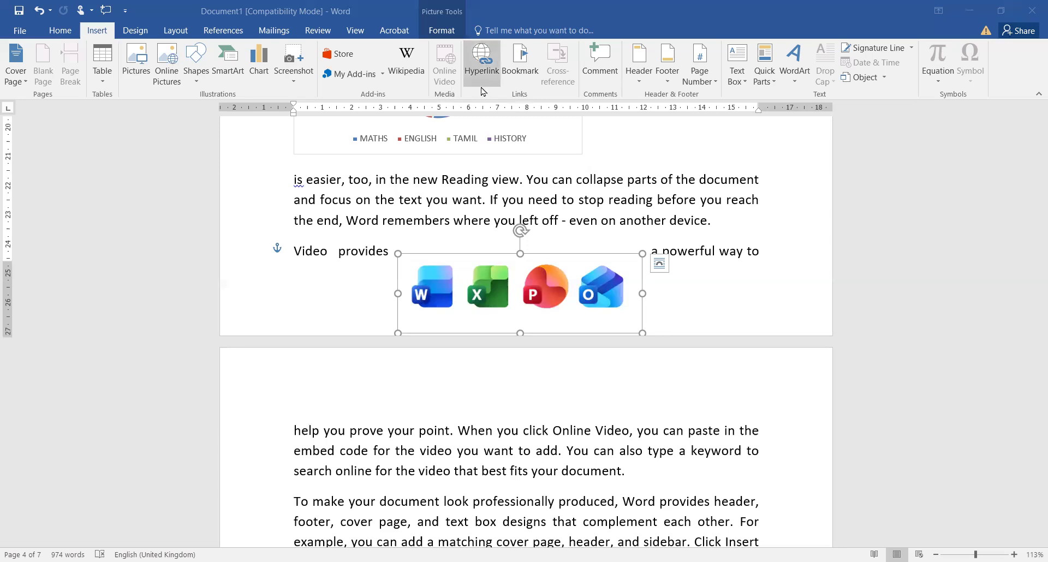
scroll(561, 236, "up", 8)
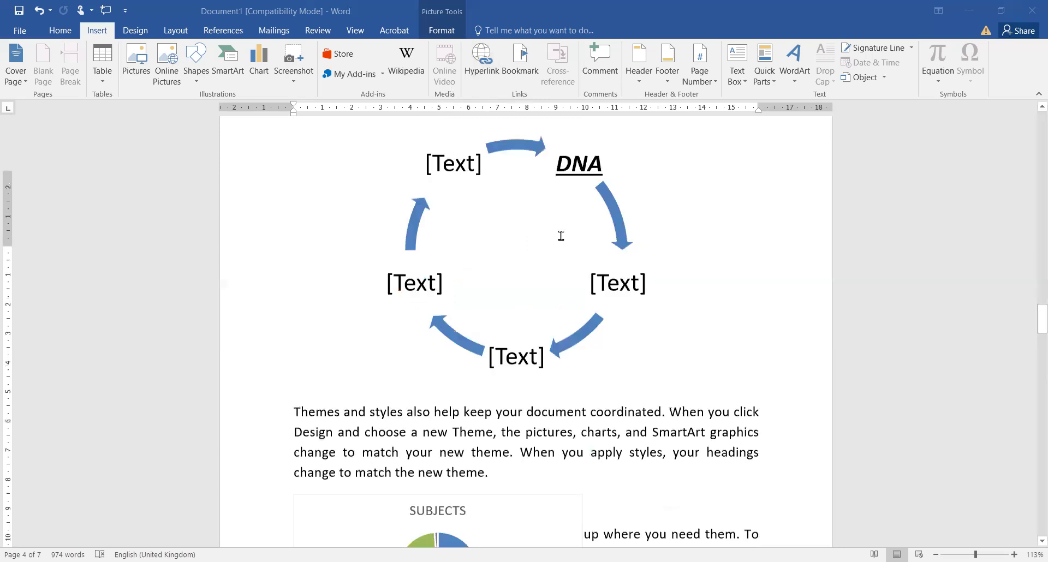
scroll(561, 236, "down", 8)
left_click(656, 294)
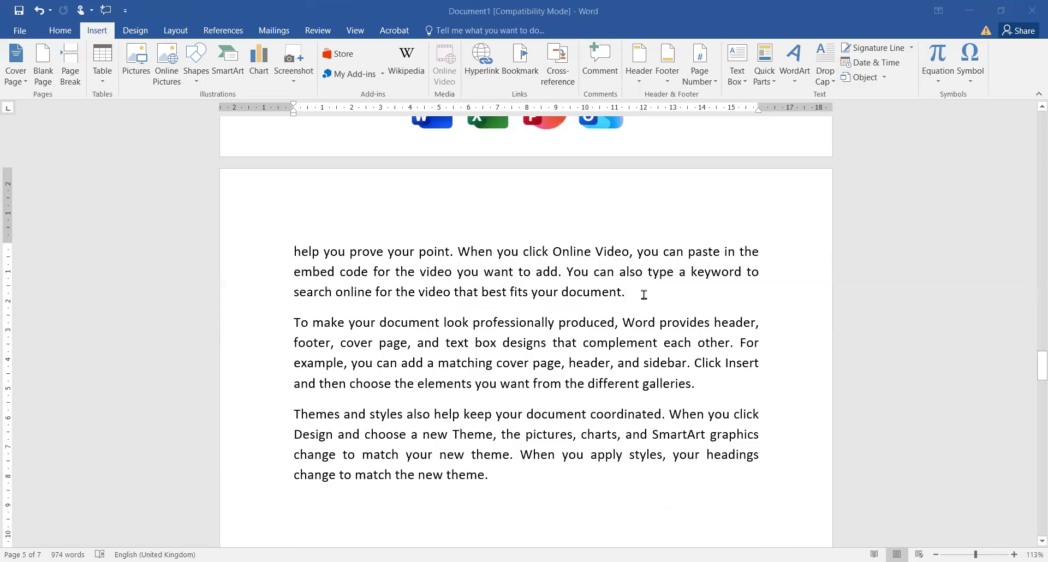
key("Return")
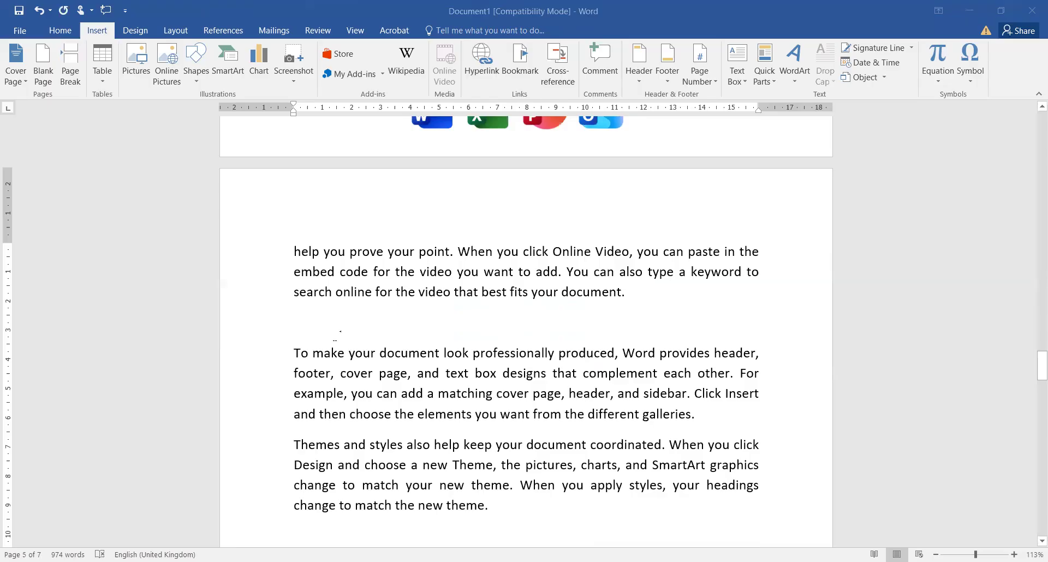
type("STYK")
key("BackSpace")
type("LE")
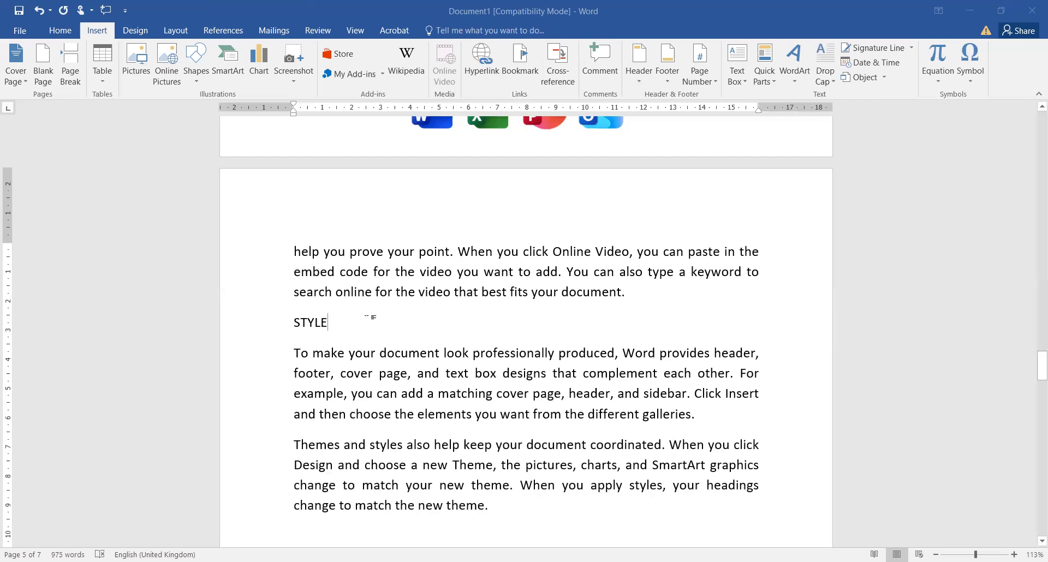
Delete the STYLE paragraph.
left_click(314, 322)
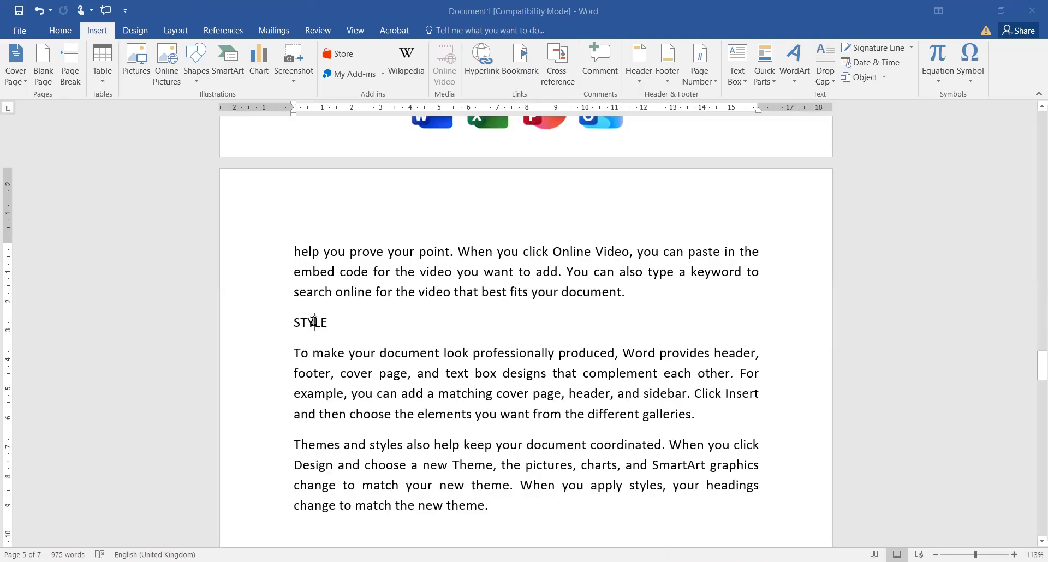
left_click(340, 330)
triple_click(290, 327)
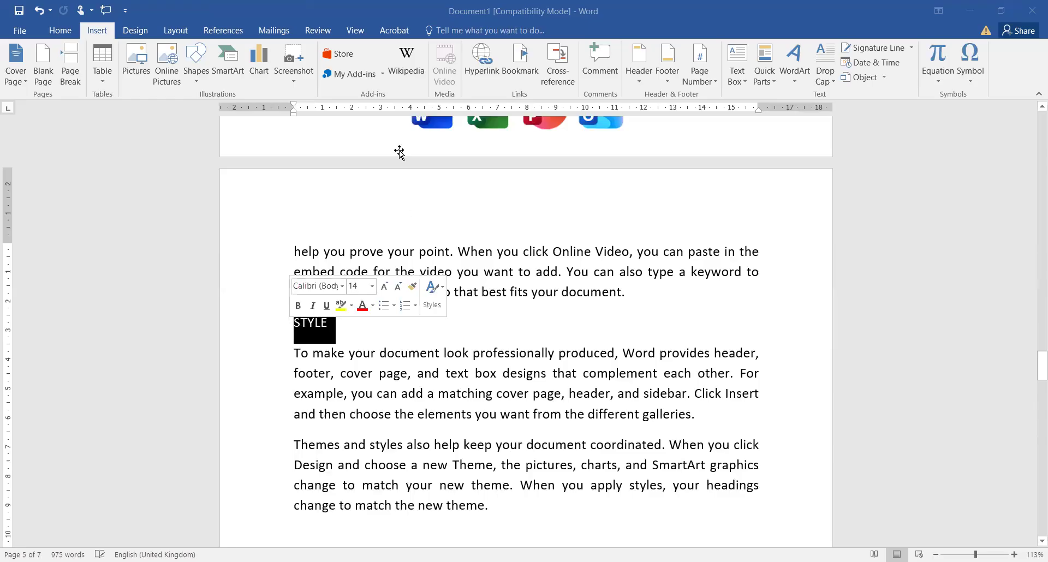
key("Delete")
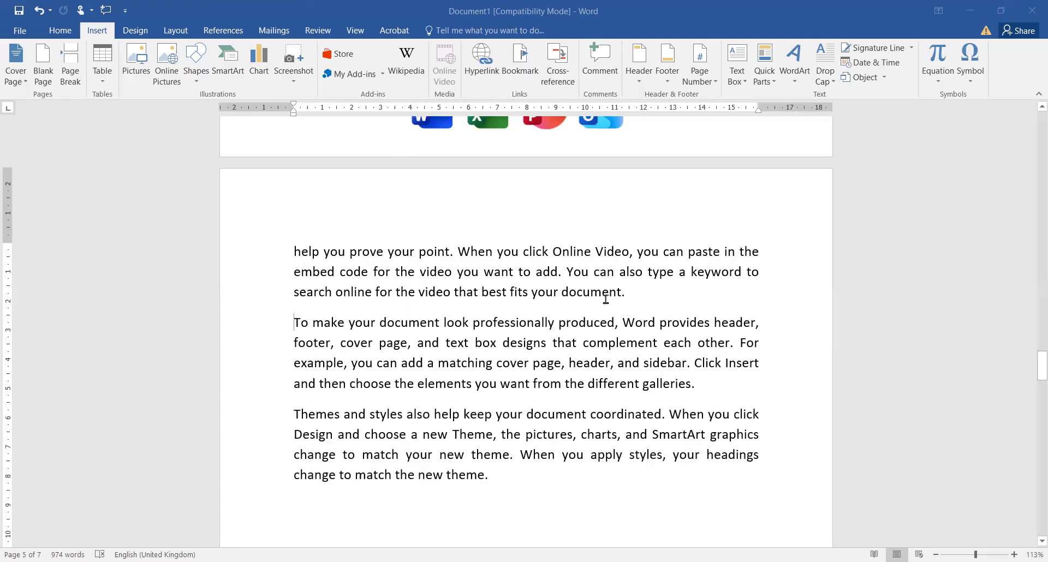
Start a hyperlink in a new paragraph after "the video that best fits your document." and target RME_PROPOSAL[2].docx in the Documents folder.
left_click(636, 295)
key("Return")
left_click(484, 66)
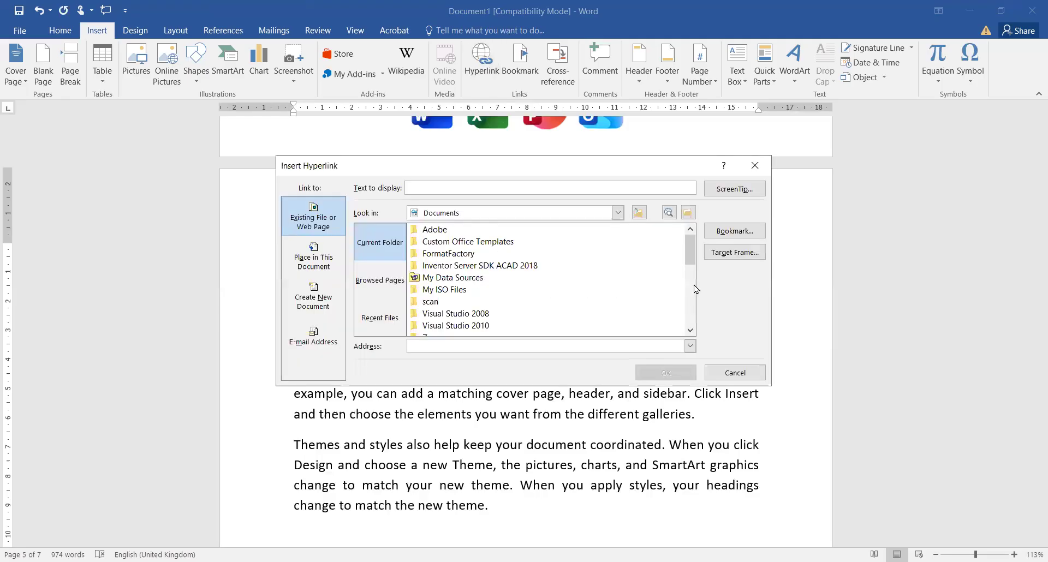
scroll(696, 289, "down", 3)
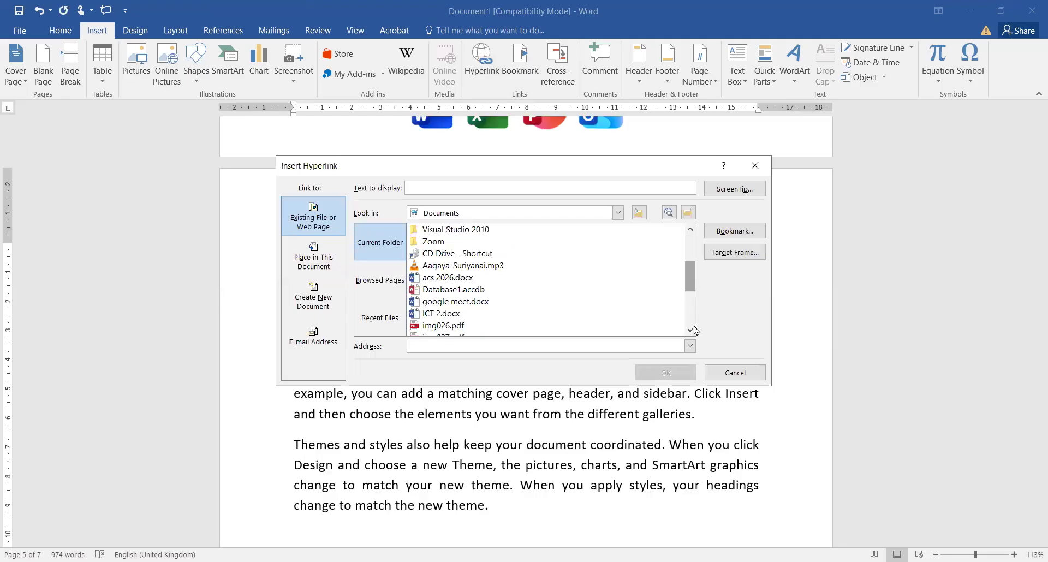
scroll(691, 322, "down", 3)
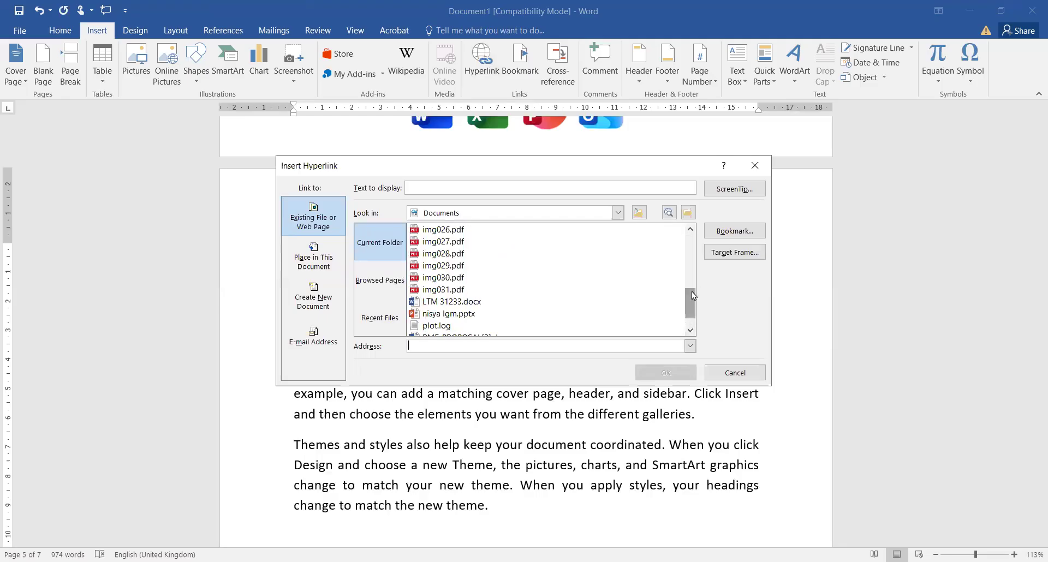
left_click(689, 329)
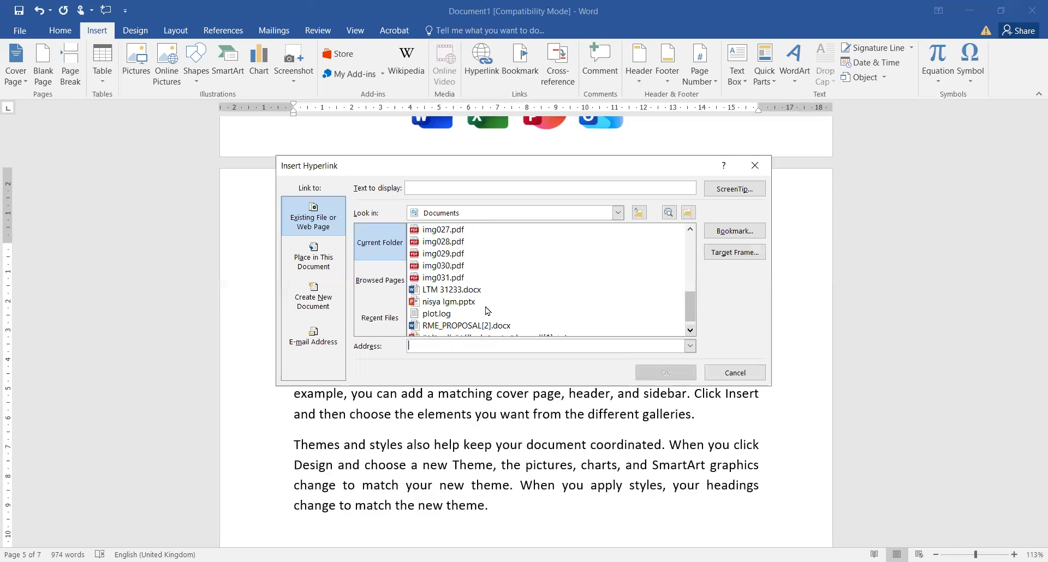
scroll(548, 288, "down", 1)
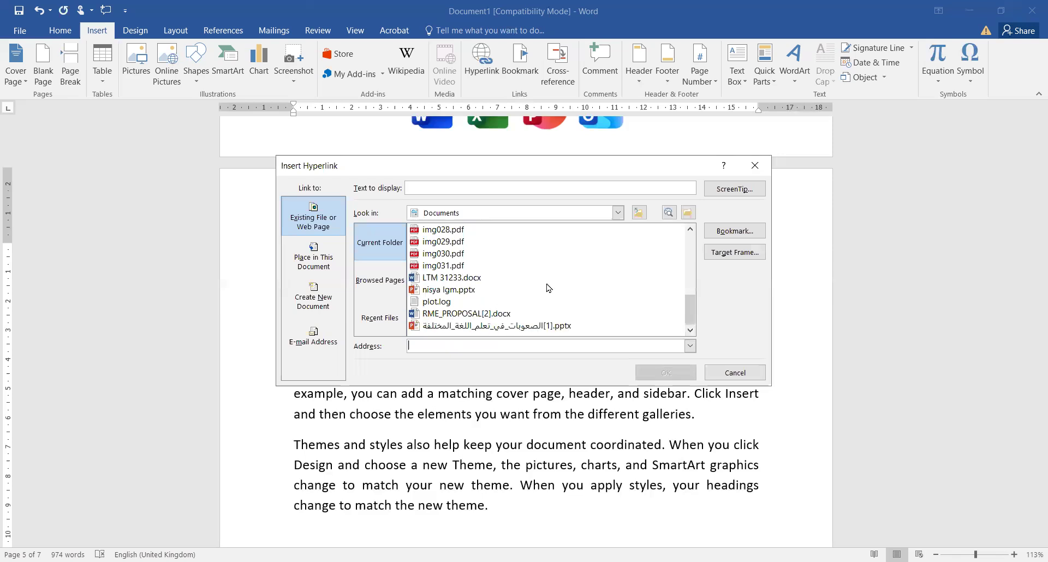
scroll(549, 288, "up", 10)
scroll(549, 288, "down", 10)
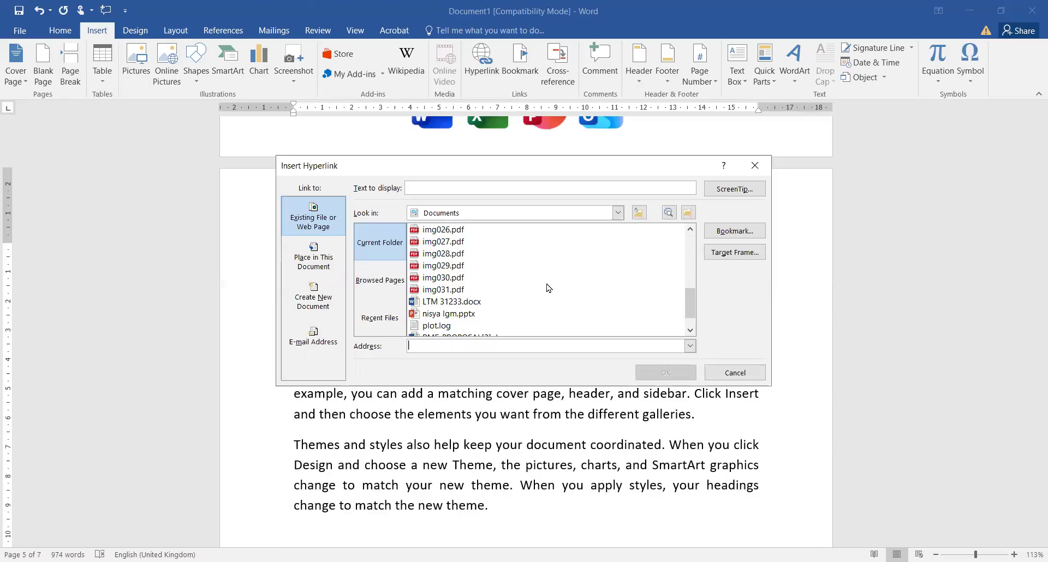
scroll(548, 288, "down", 1)
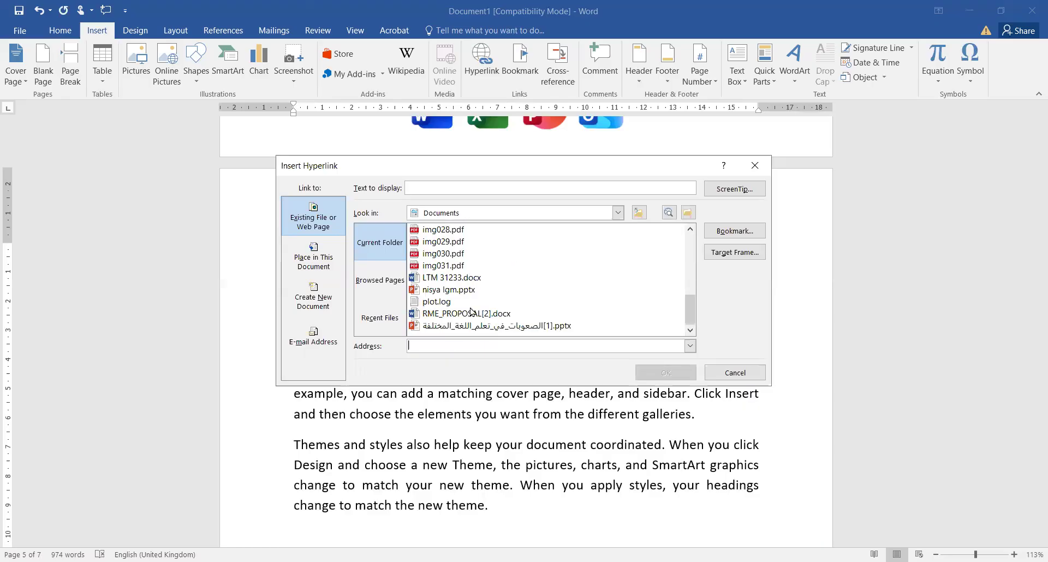
left_click(486, 315)
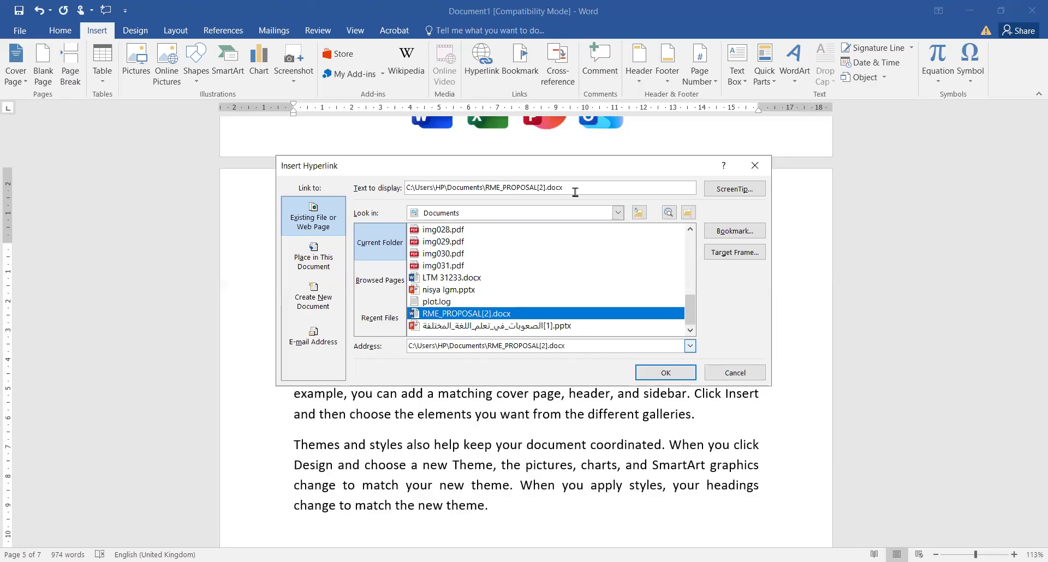
Set the hyperlink's display text to PROPOSAL and insert the link.
left_click_drag(590, 191, 395, 196)
key("BackSpace")
type("PROPOSAL")
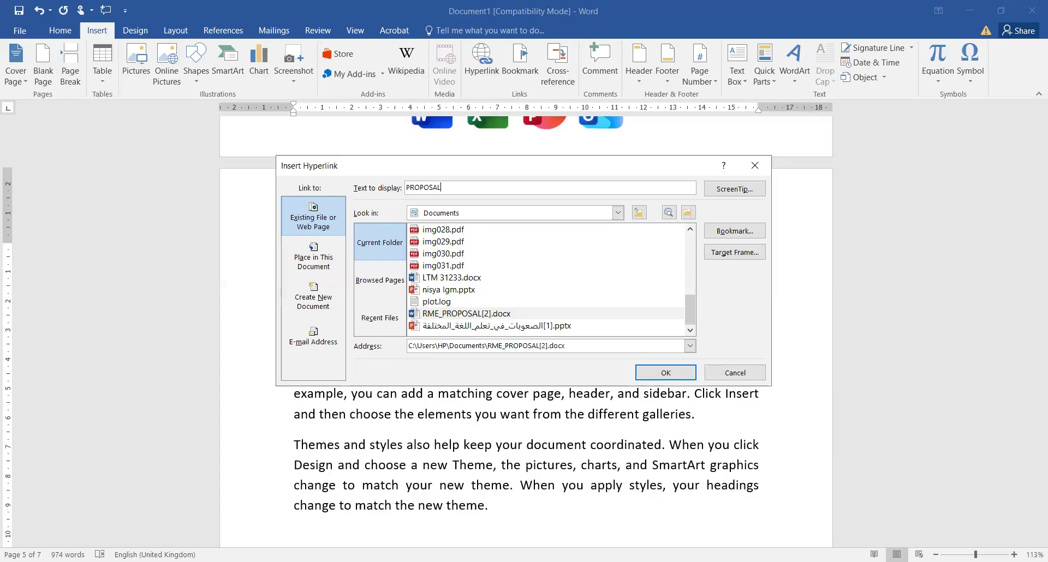
left_click(680, 374)
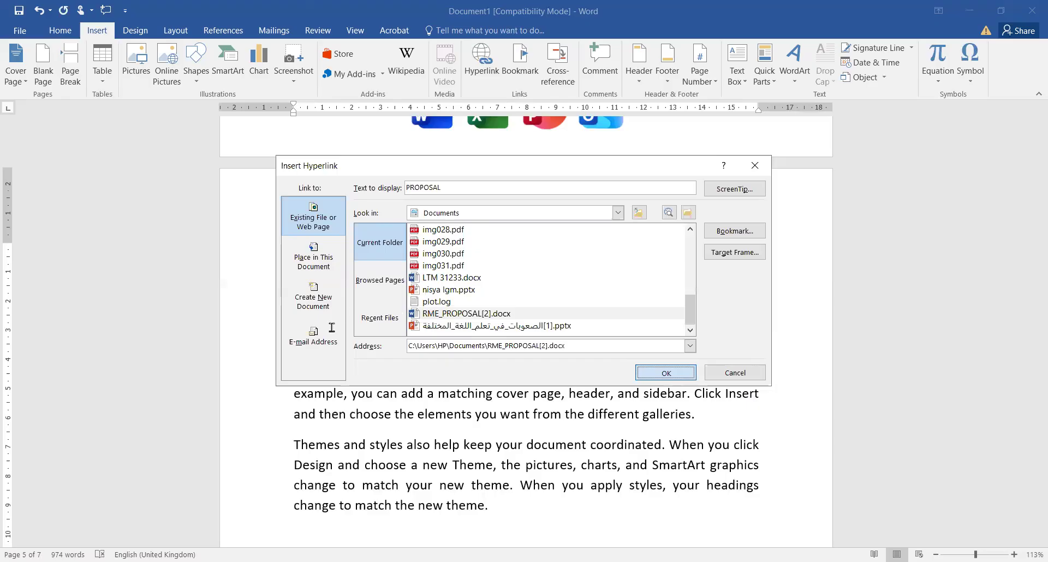